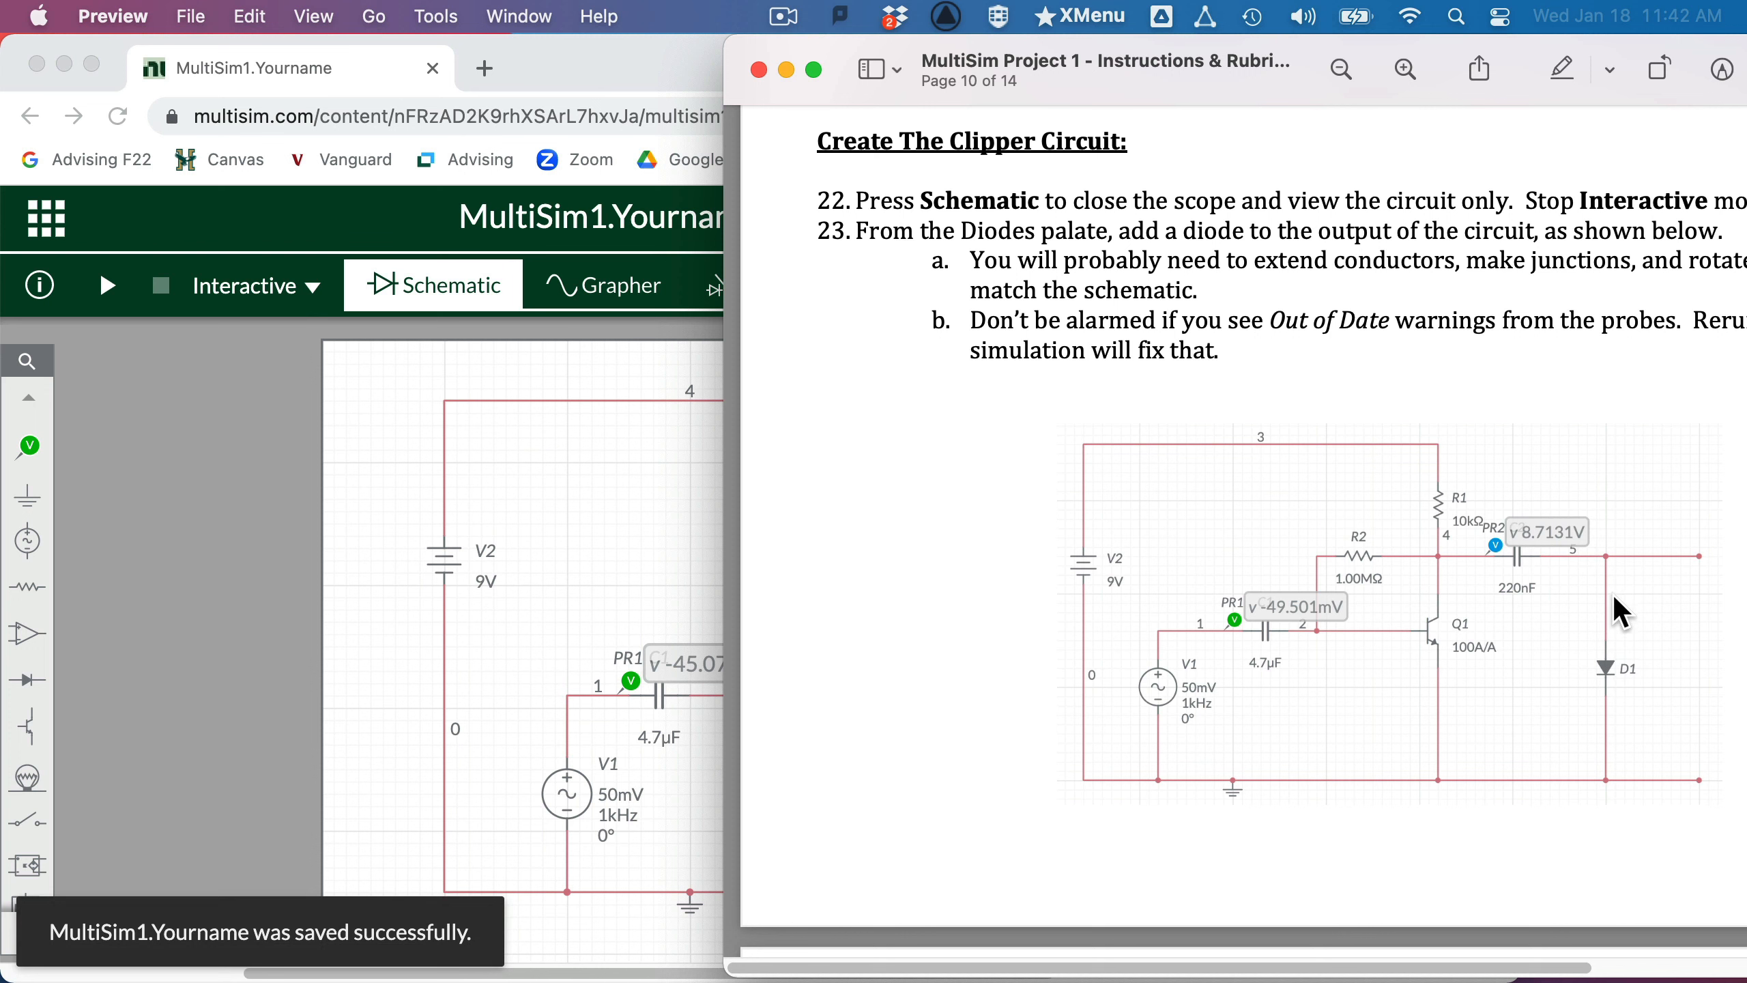
Step: Check the clipper circuit instructions, then place a diode below the output of the 220nF capacitor and rotate it to point downward
left_click(611, 588)
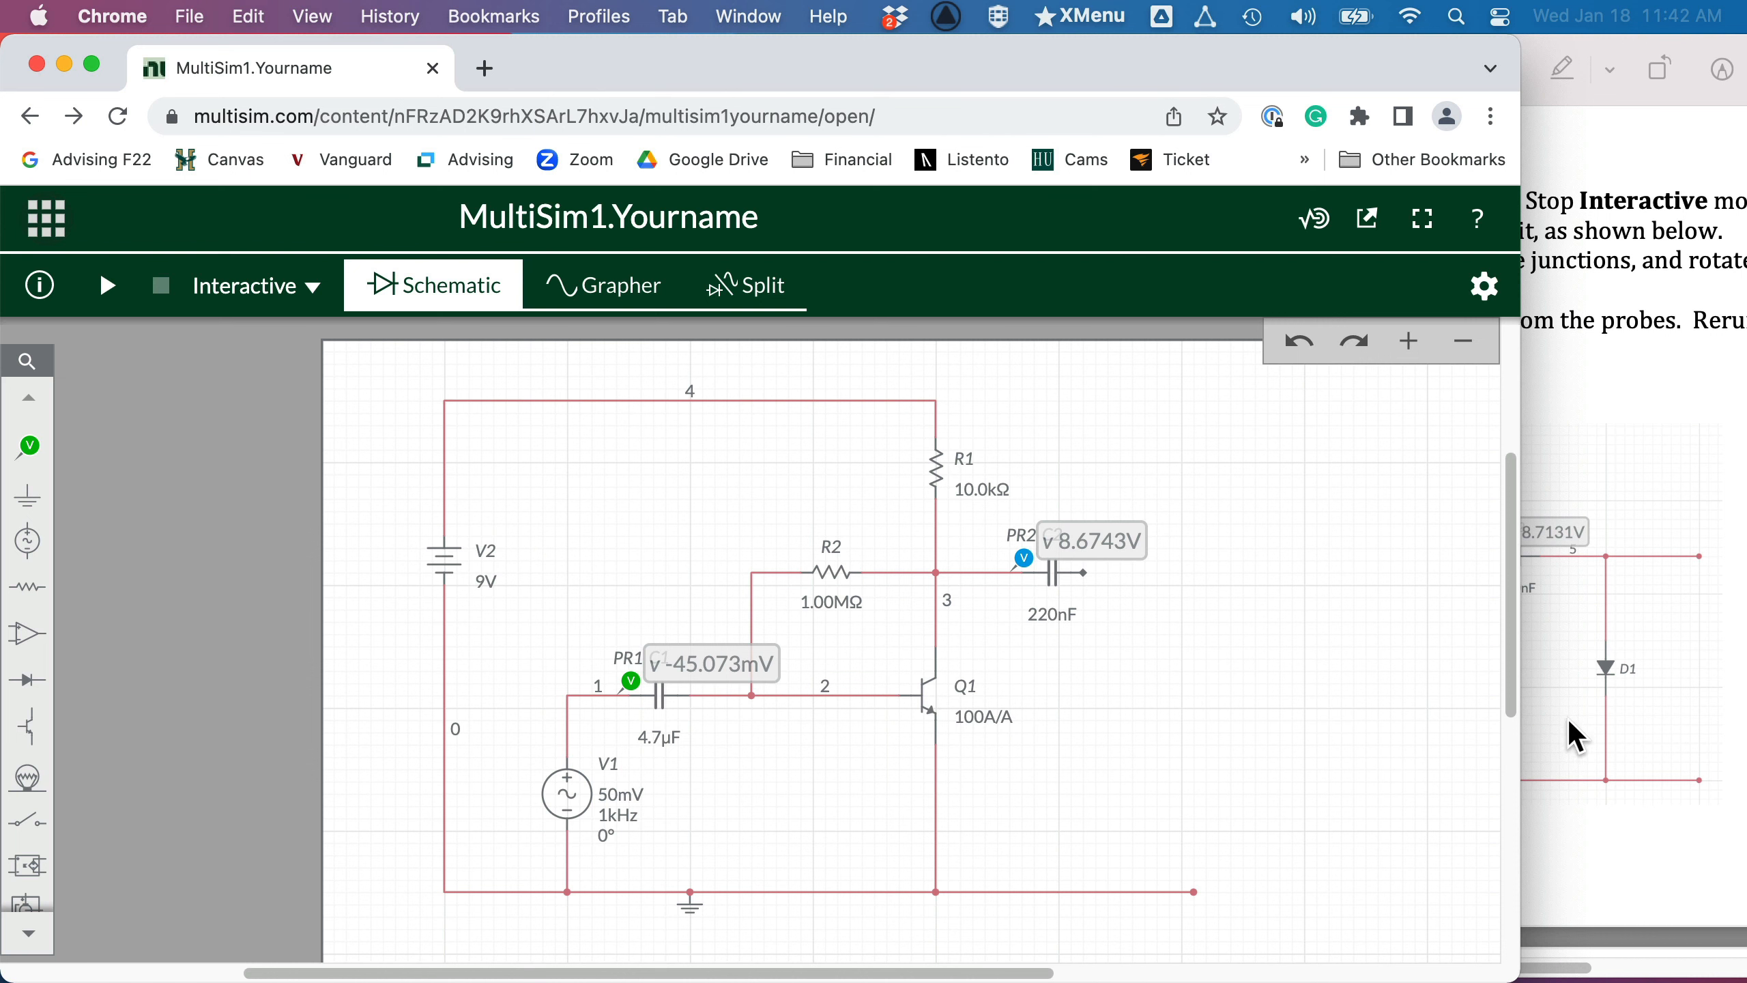
left_click(1594, 709)
scroll(1602, 716, "down", 5)
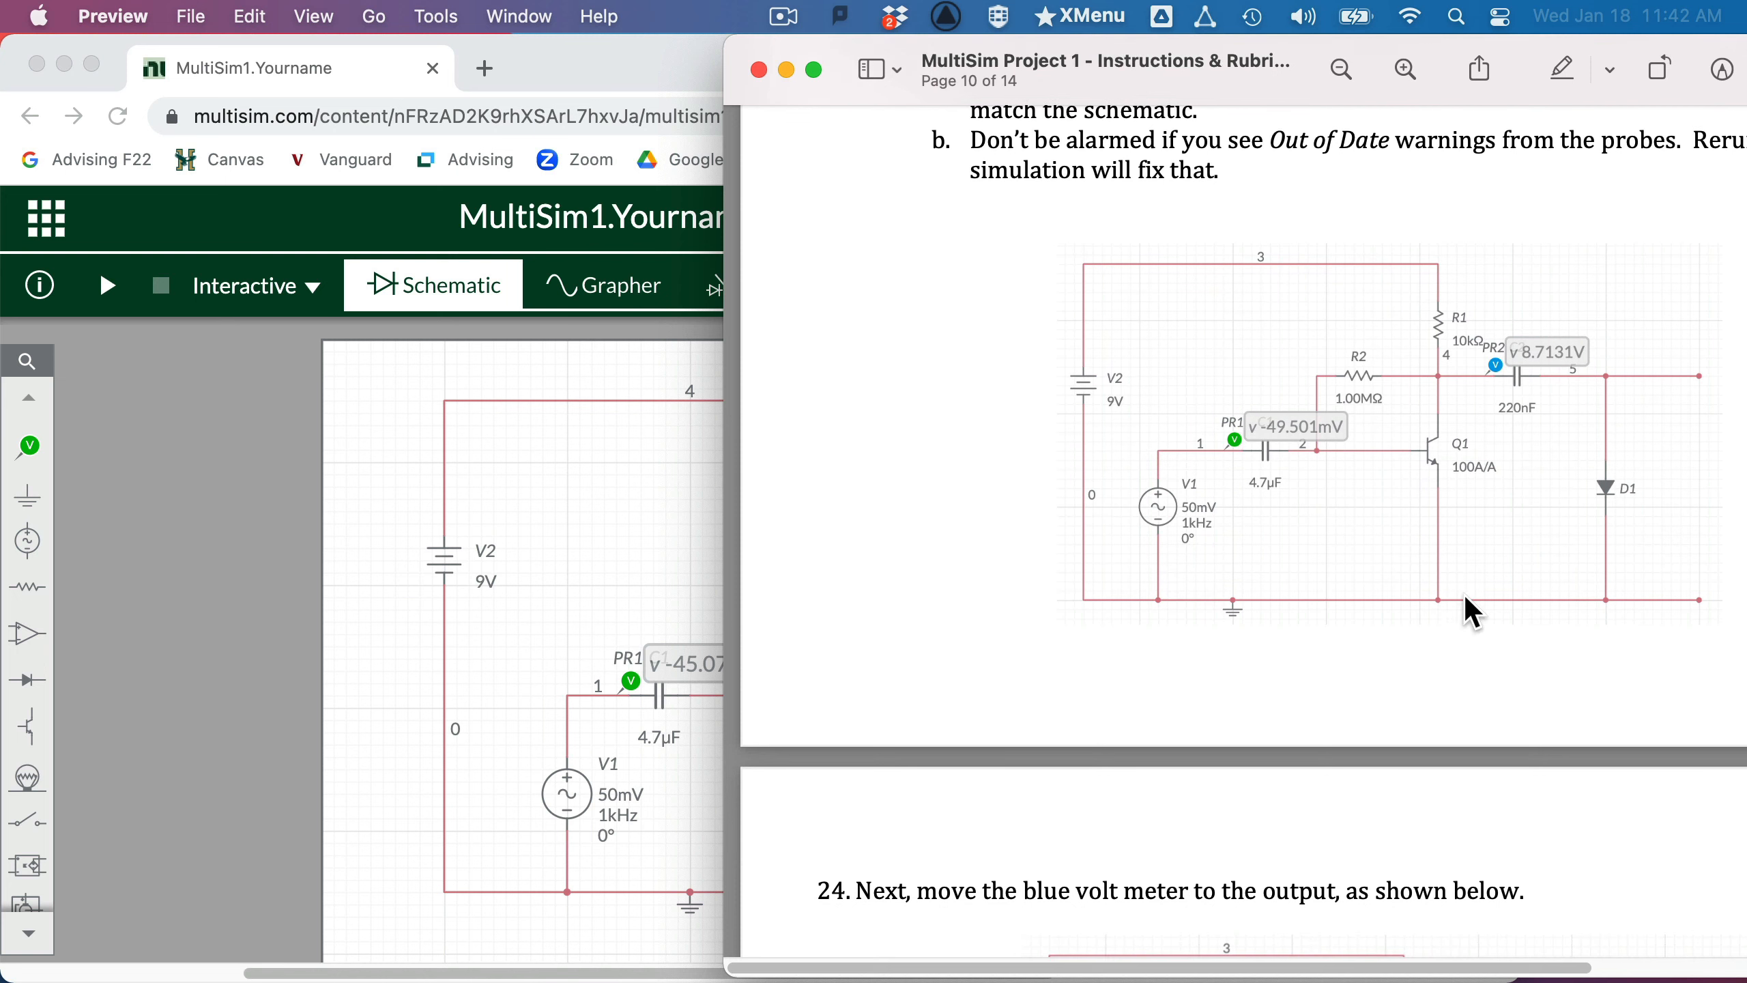
left_click(576, 533)
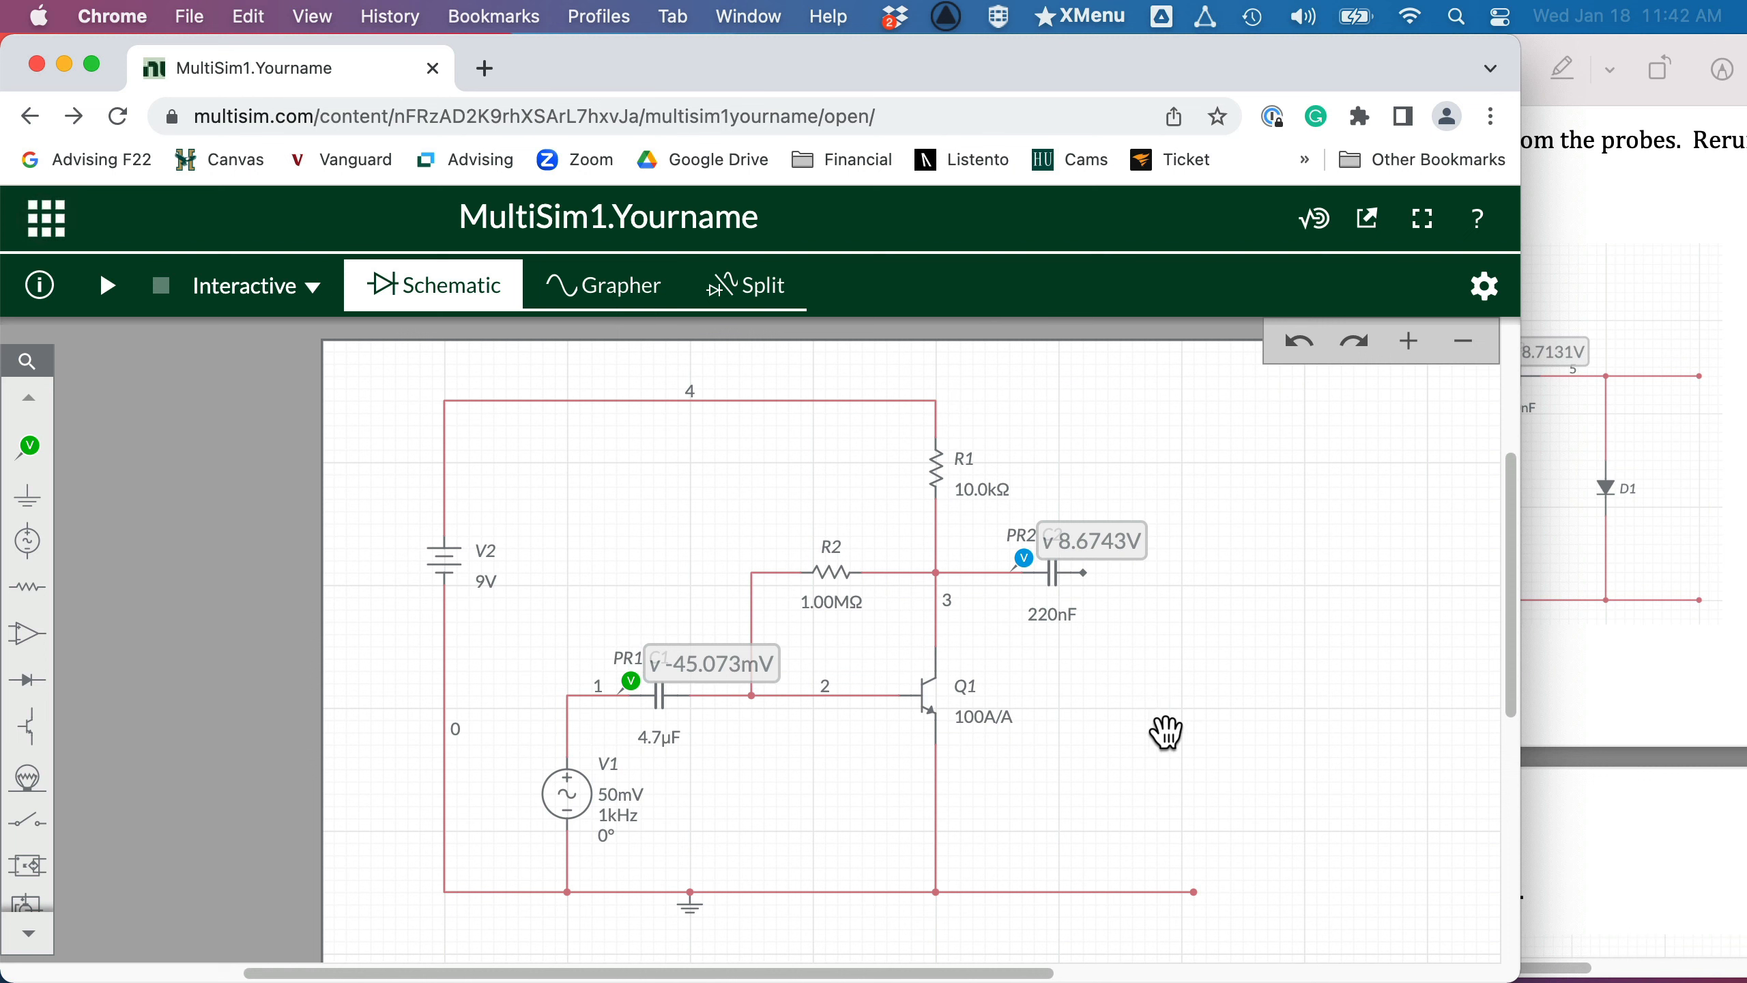
left_click(28, 588)
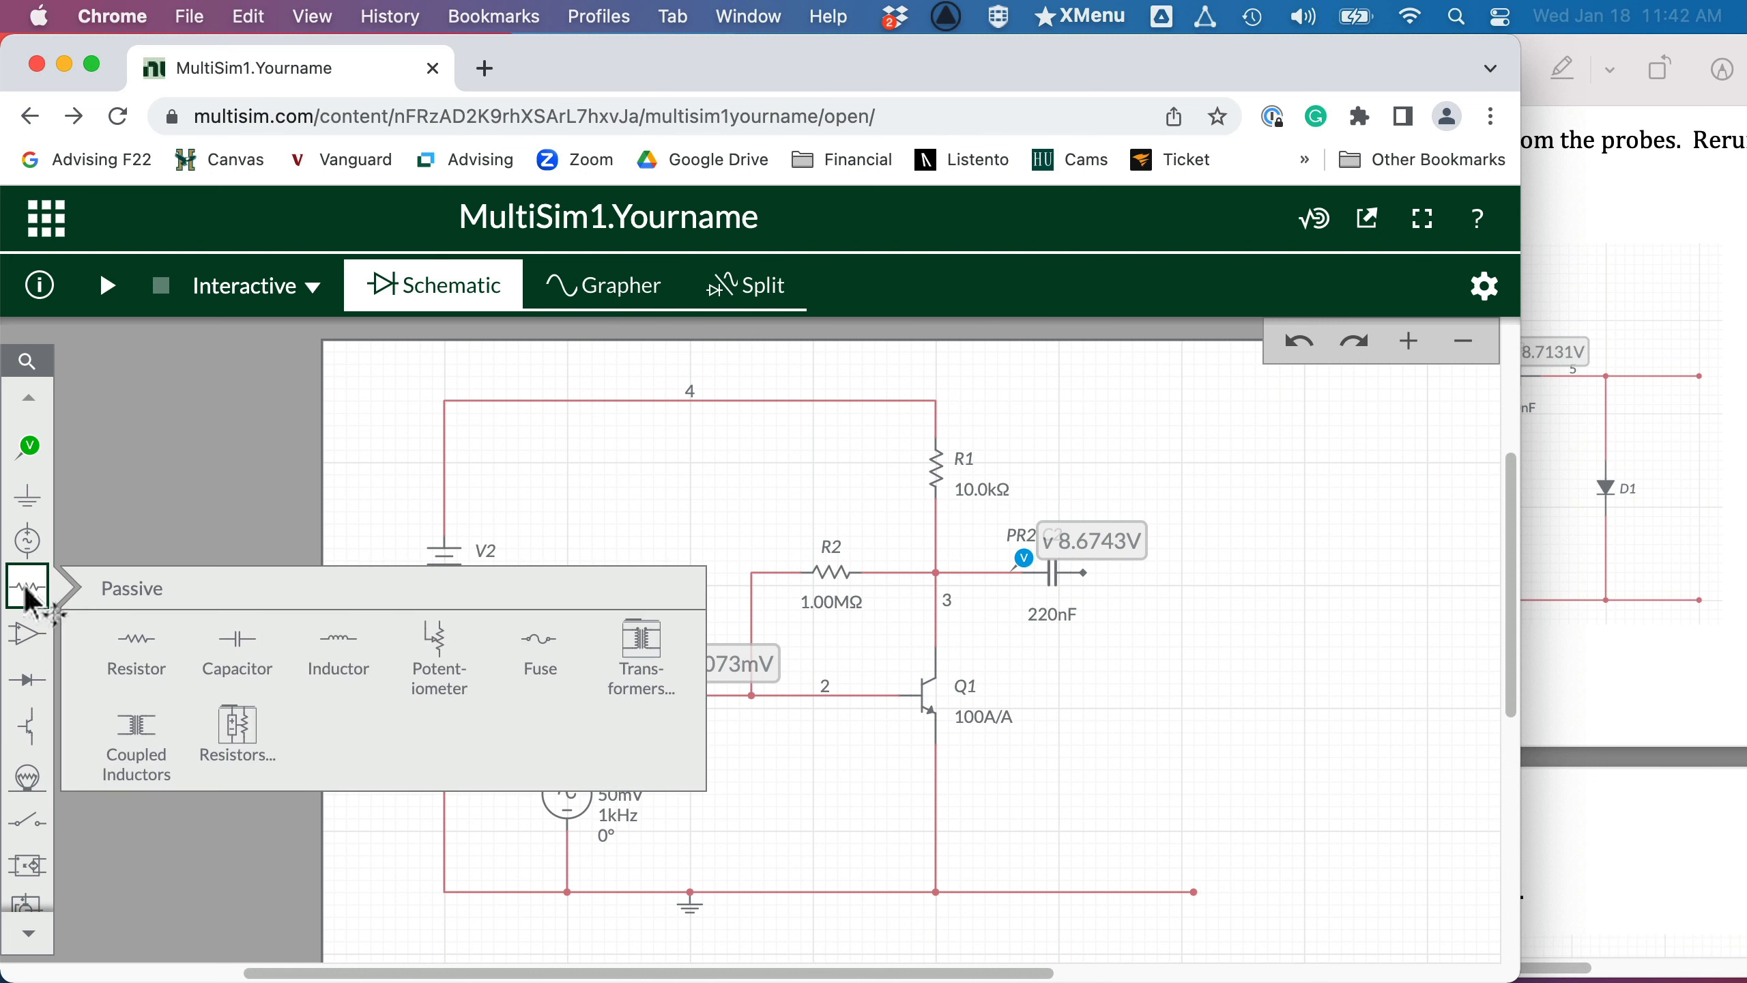
left_click(31, 682)
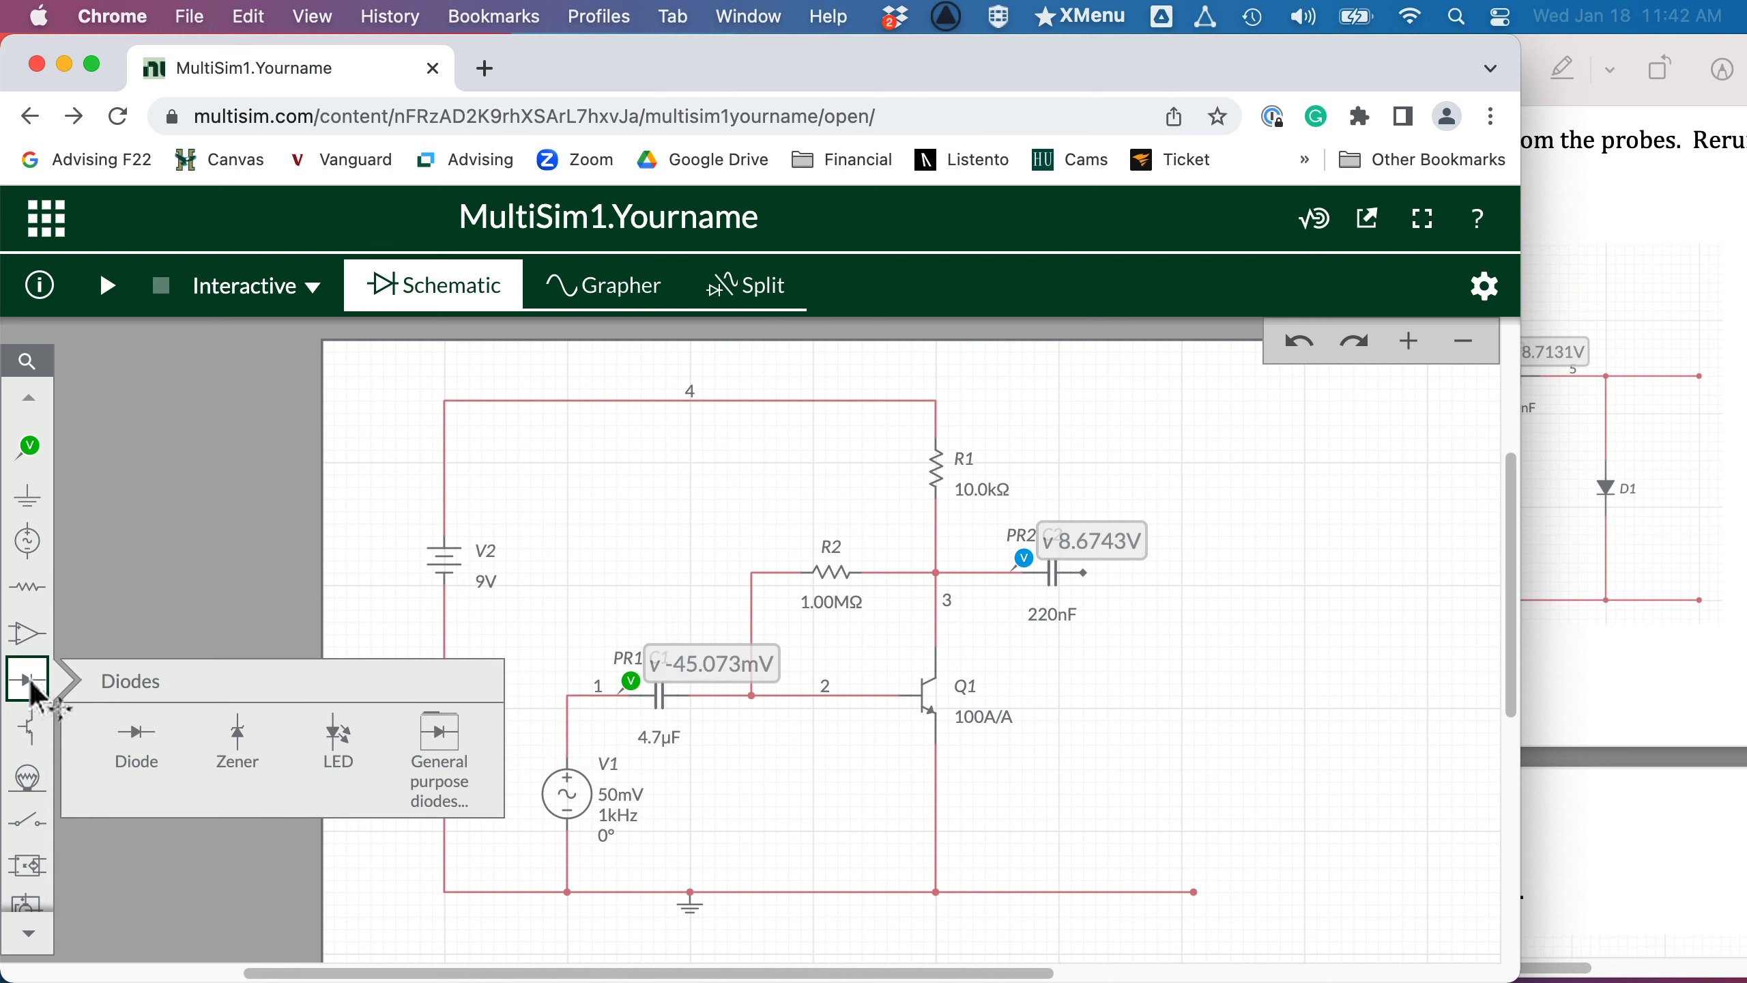
left_click(134, 742)
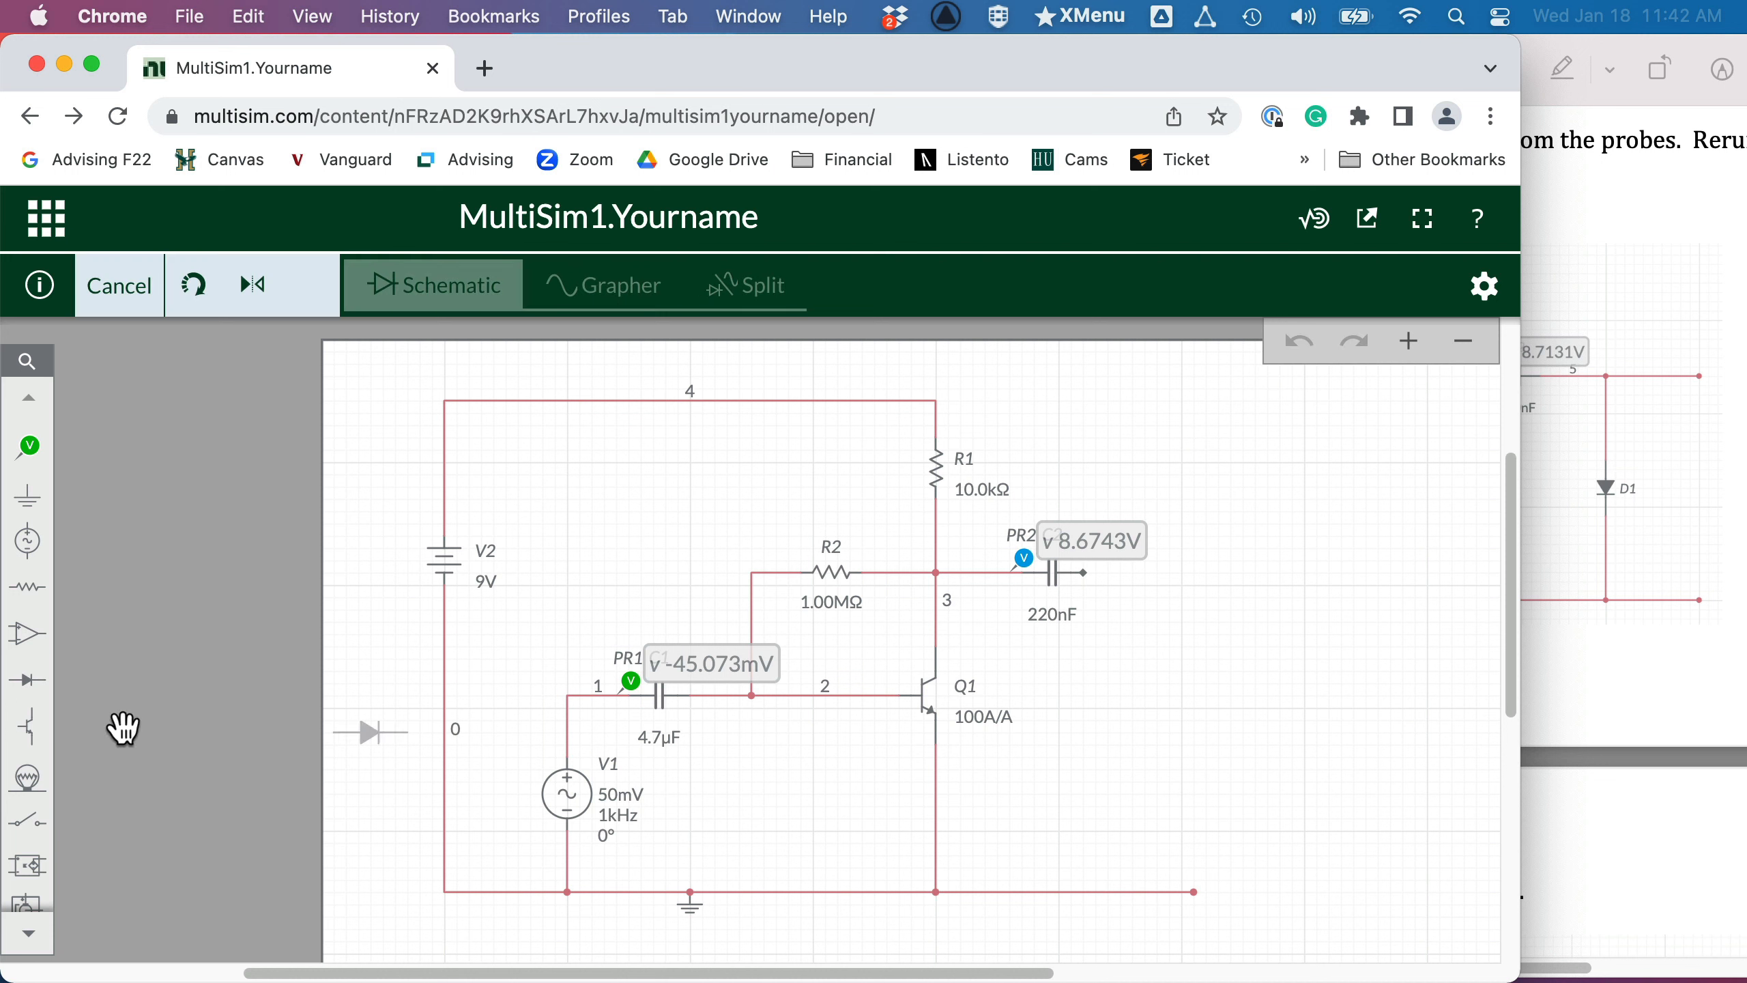
left_click(1154, 709)
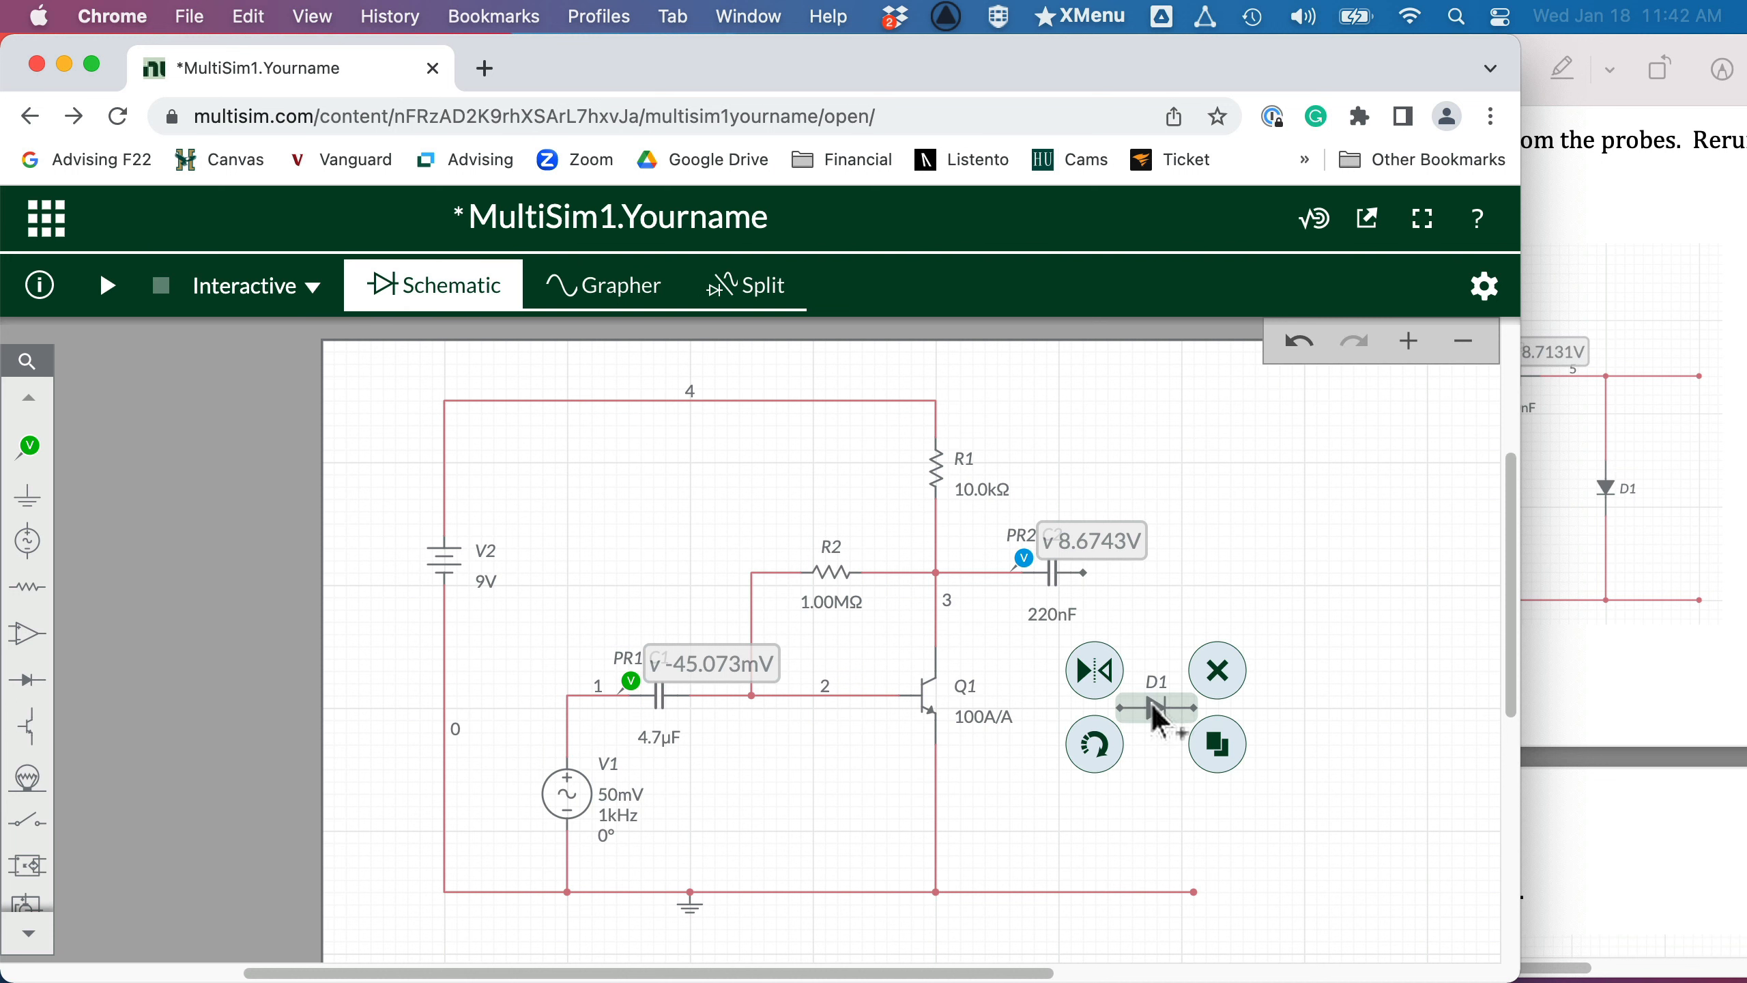
left_click(1101, 747)
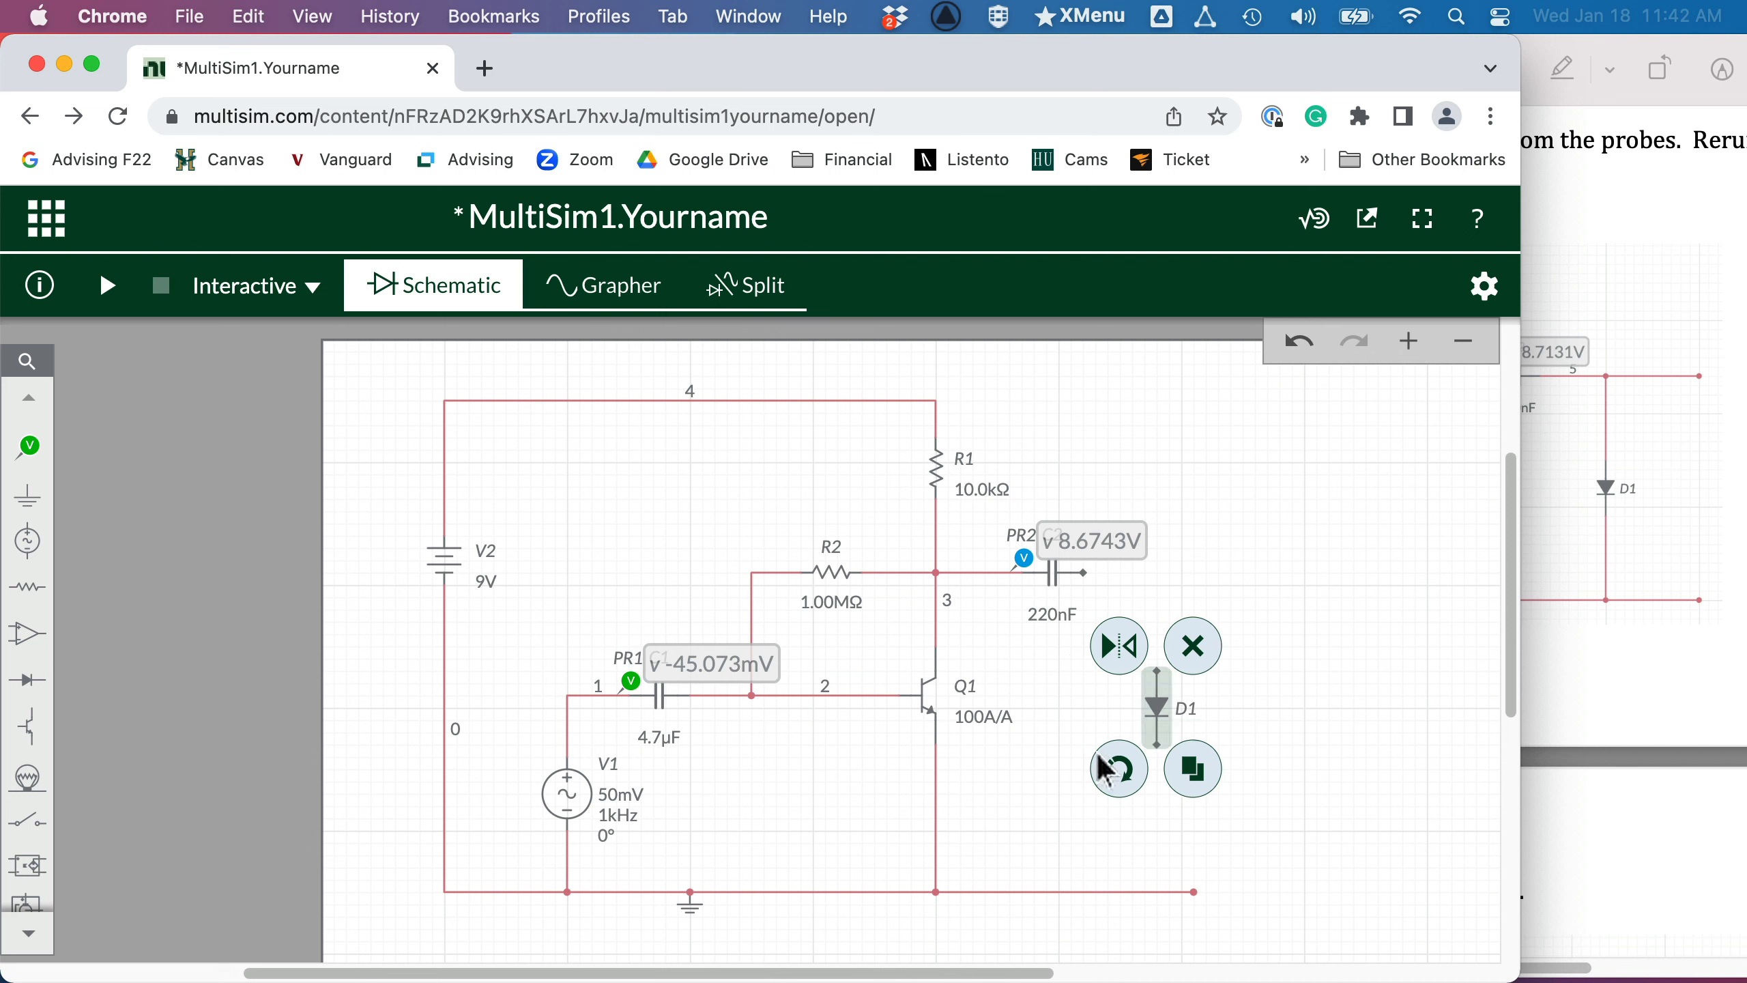
left_click(1169, 667)
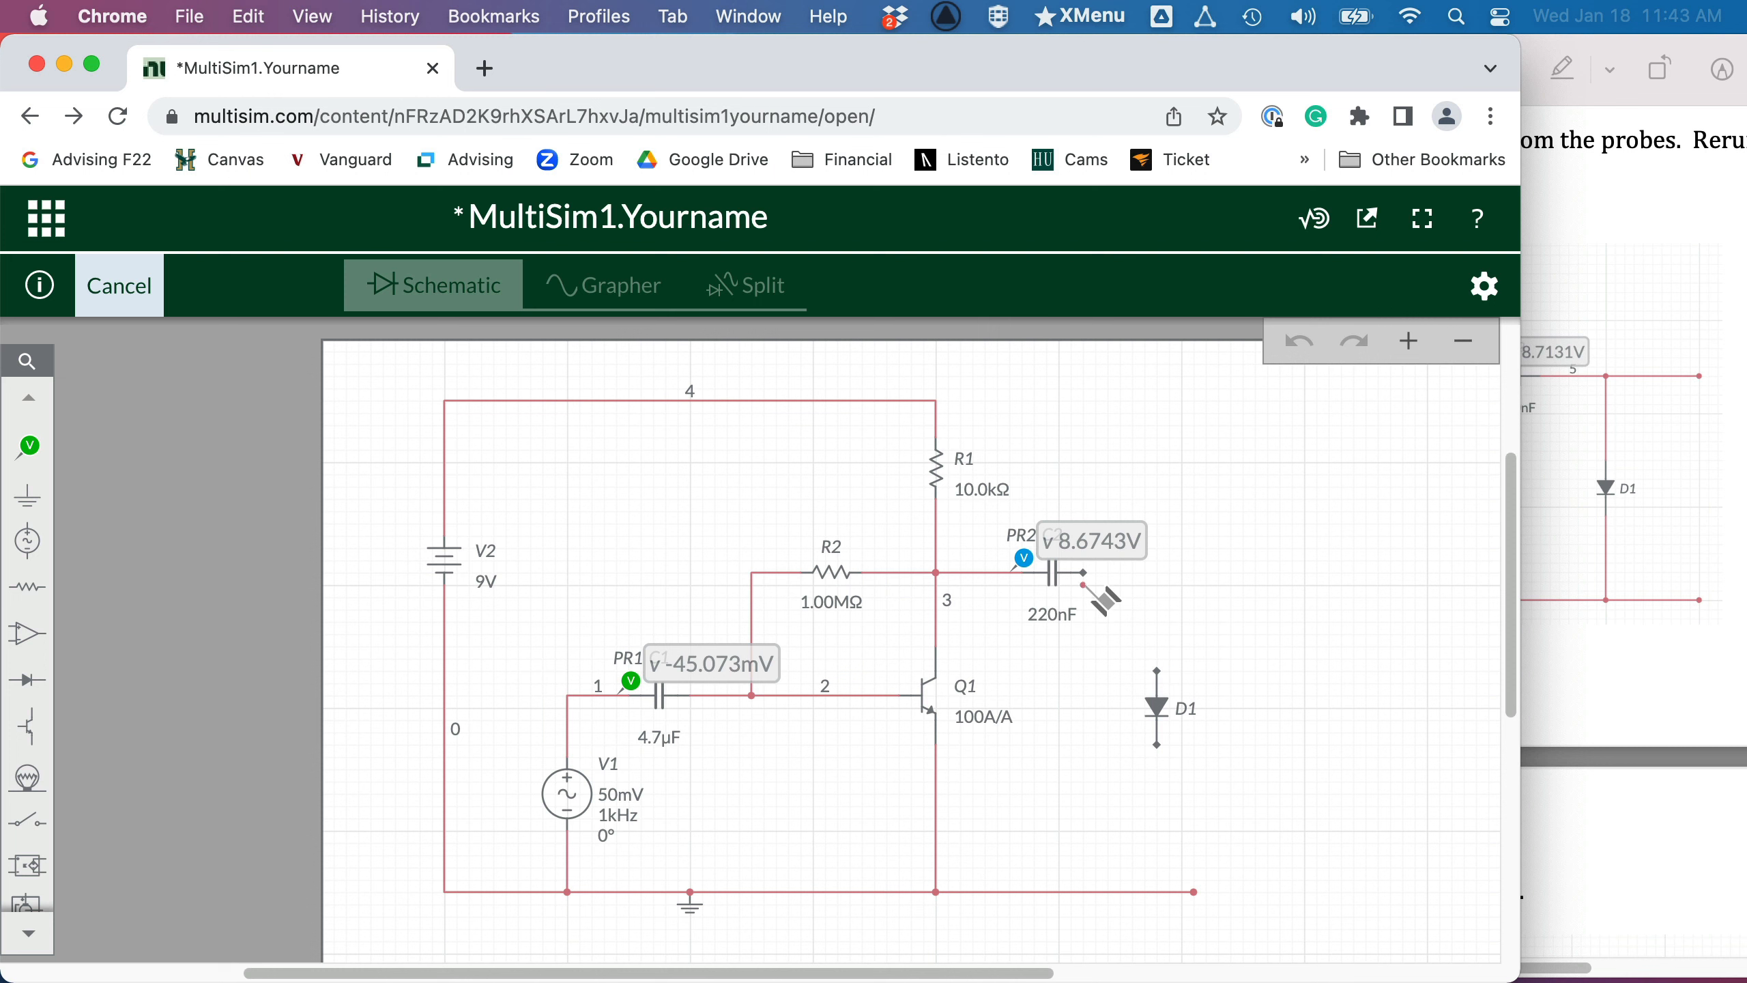
Step: Extend the output conductor from the 220nF capacitor and the ground rail rightward past the new diode, ending both at about the same point
left_click(1083, 573)
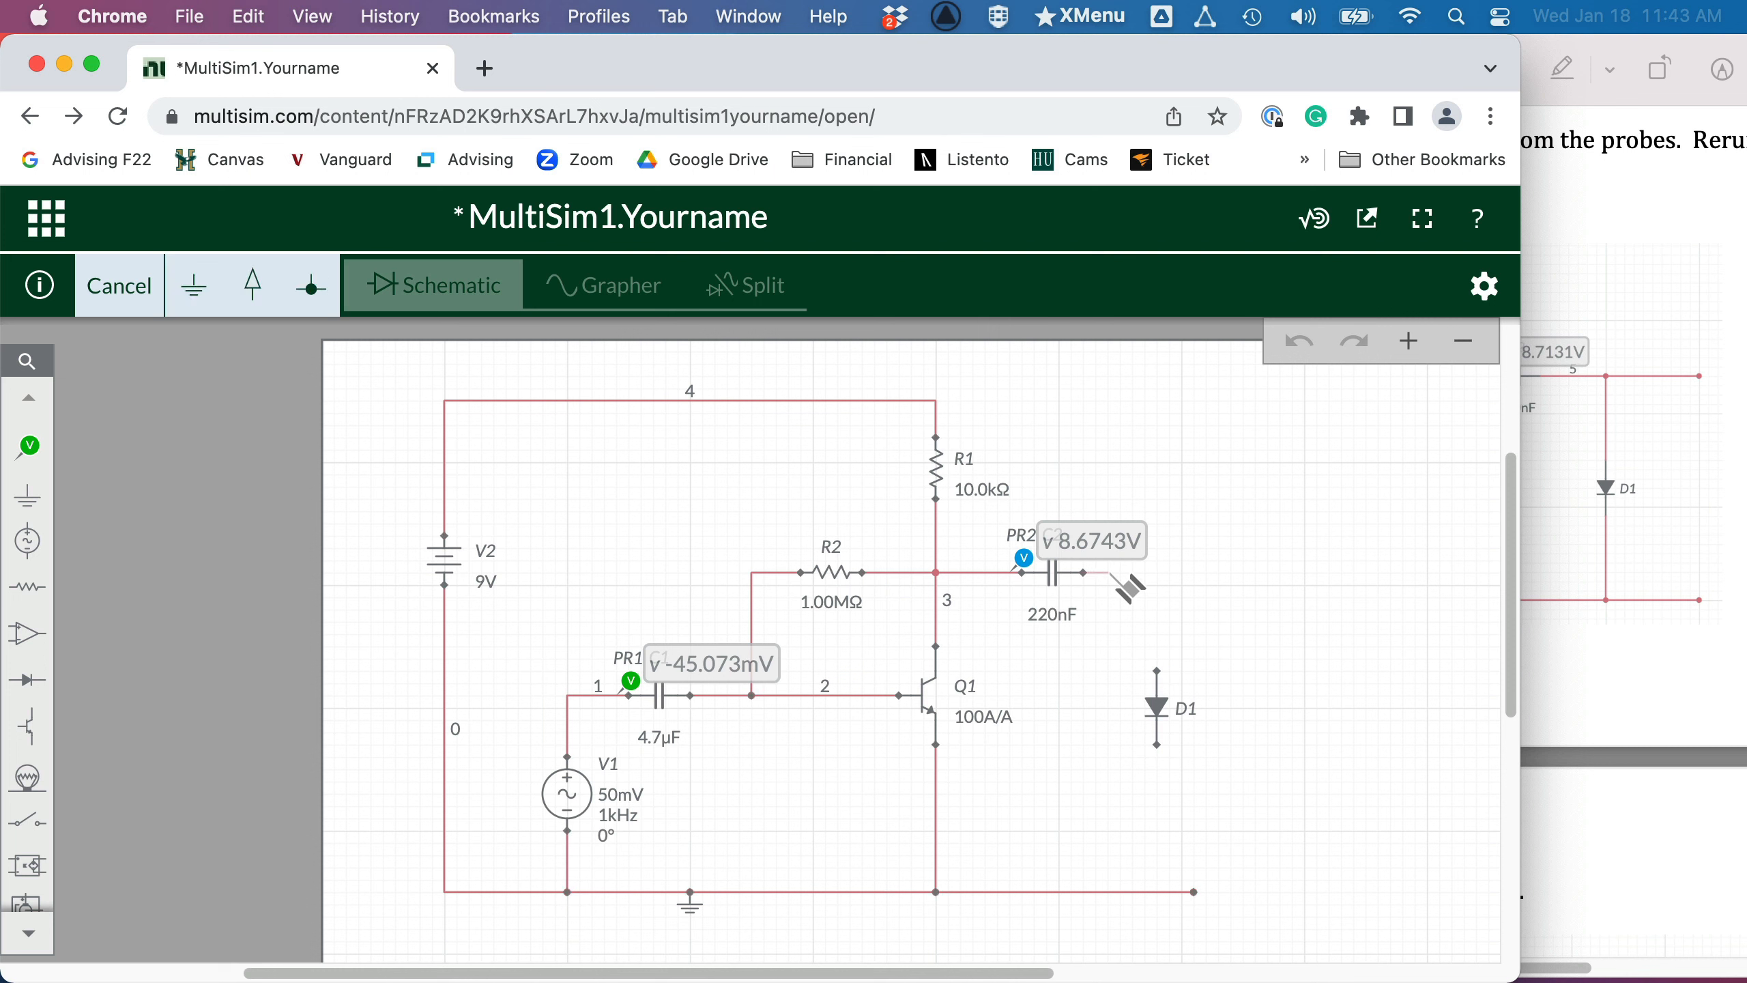
double_click(1292, 572)
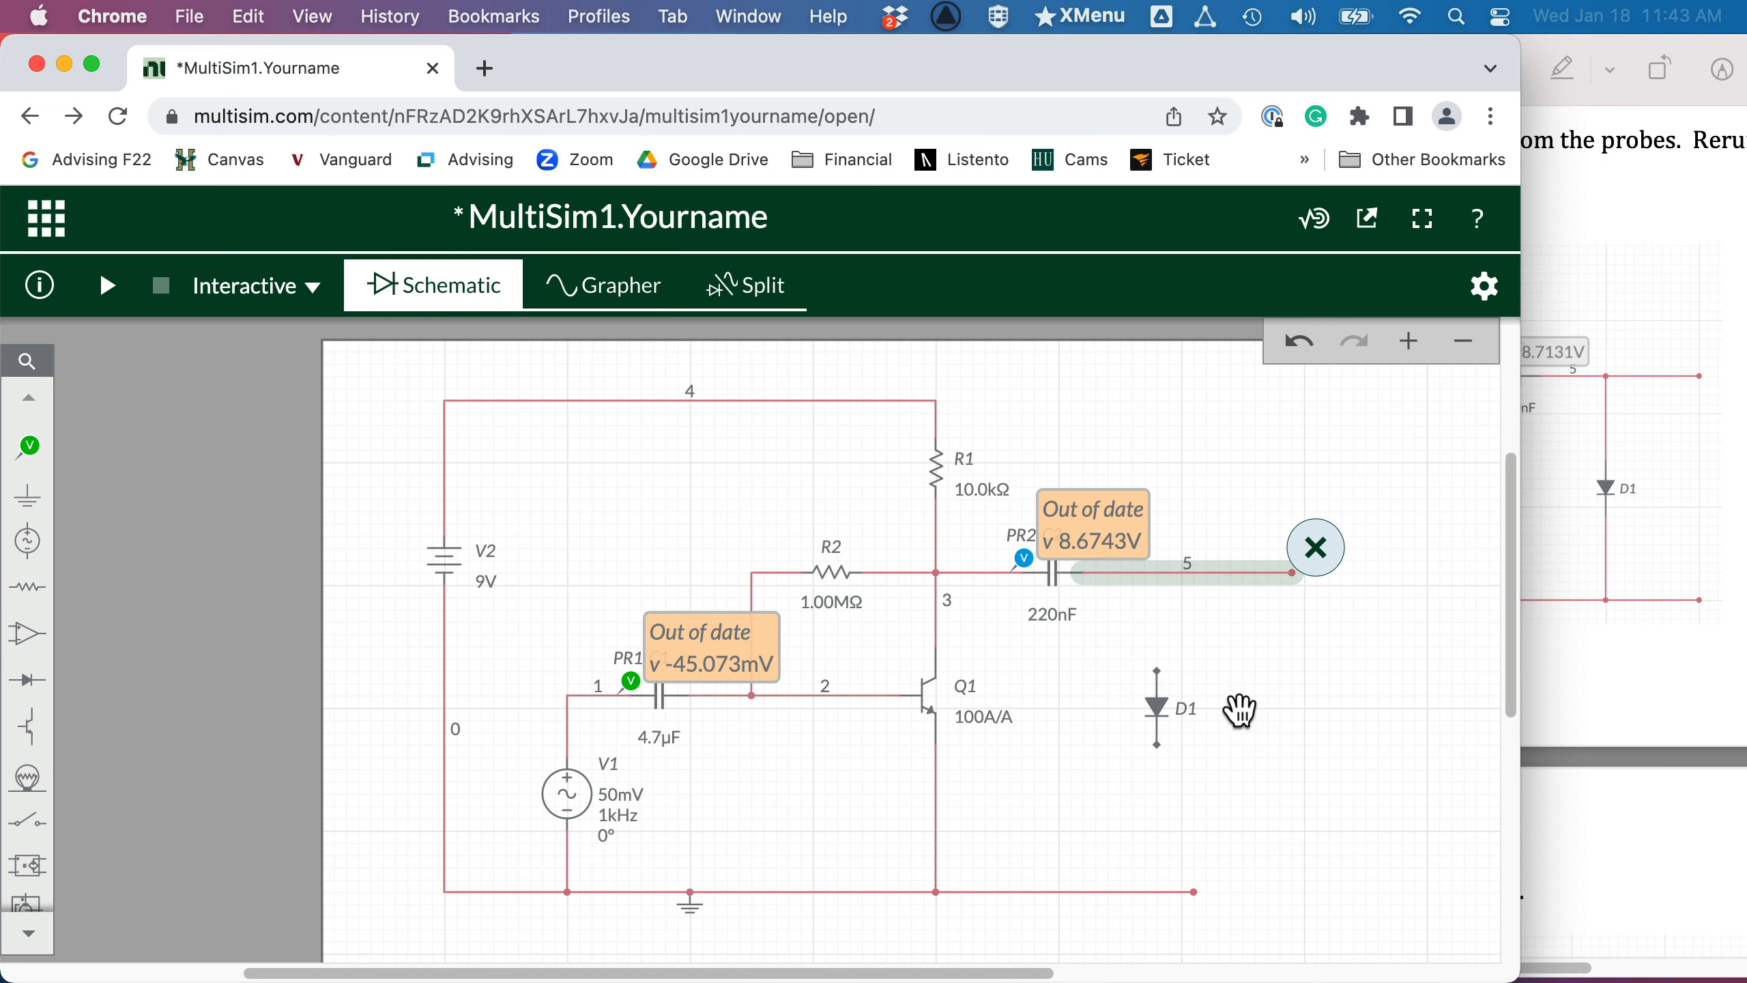
left_click(1194, 894)
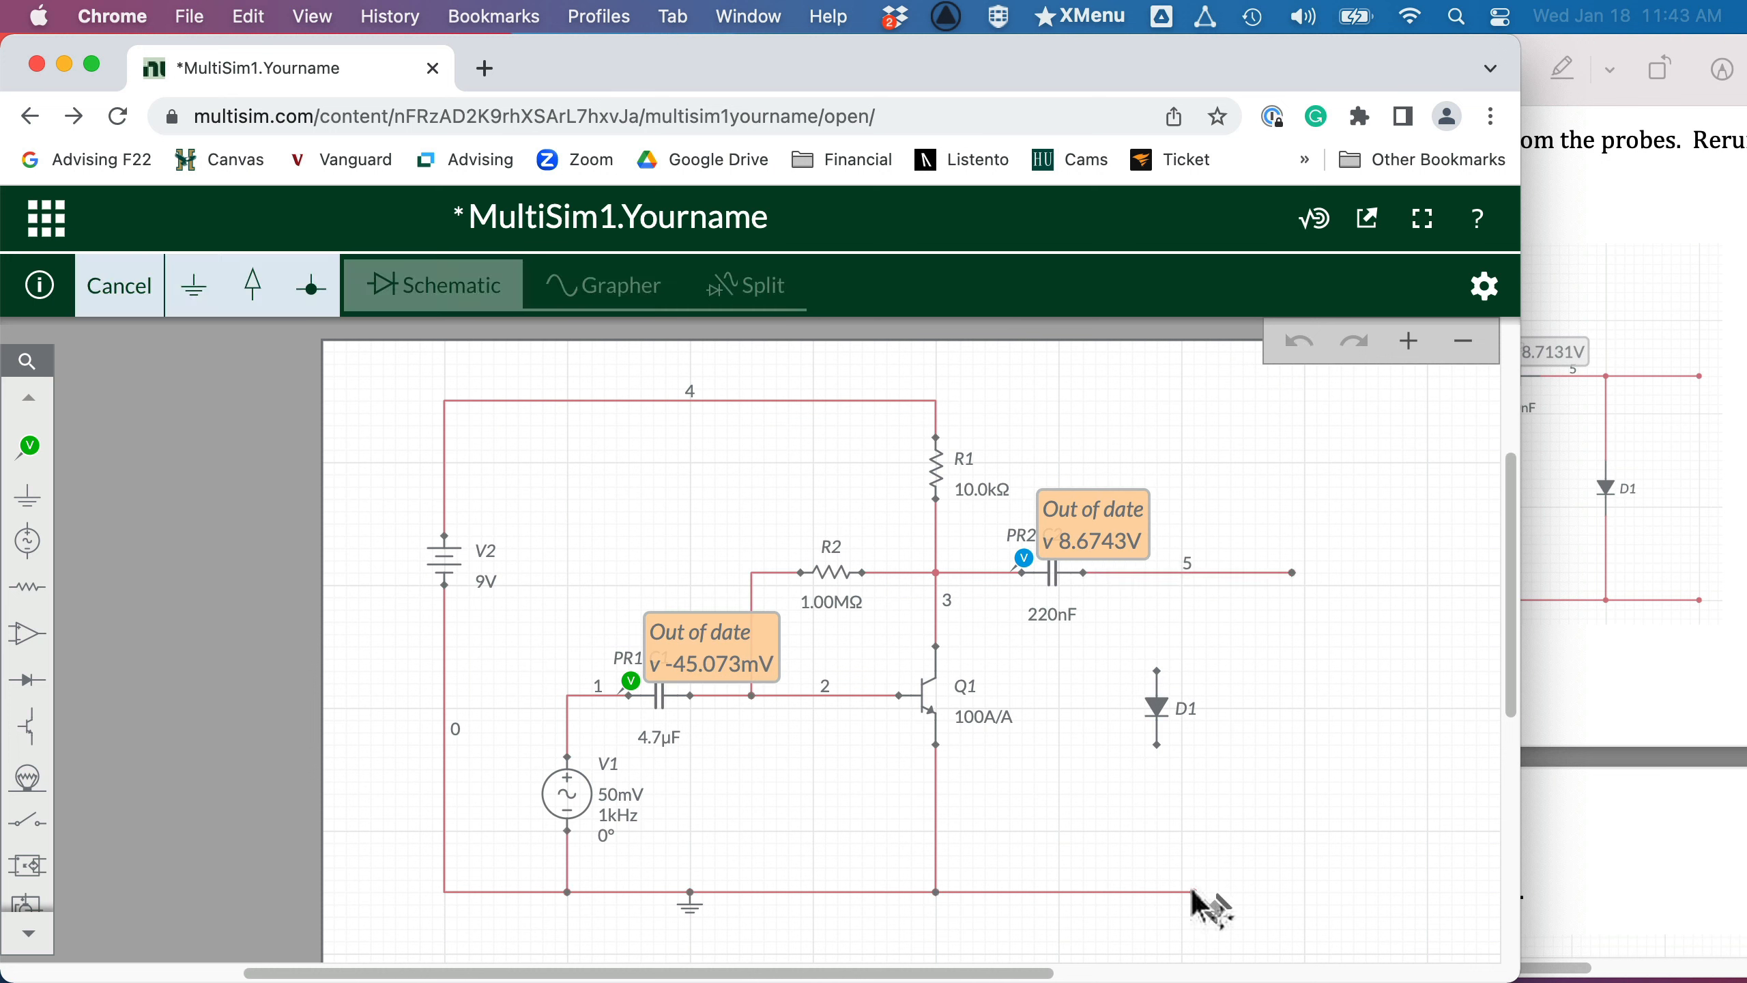
left_click(1197, 894)
double_click(1295, 893)
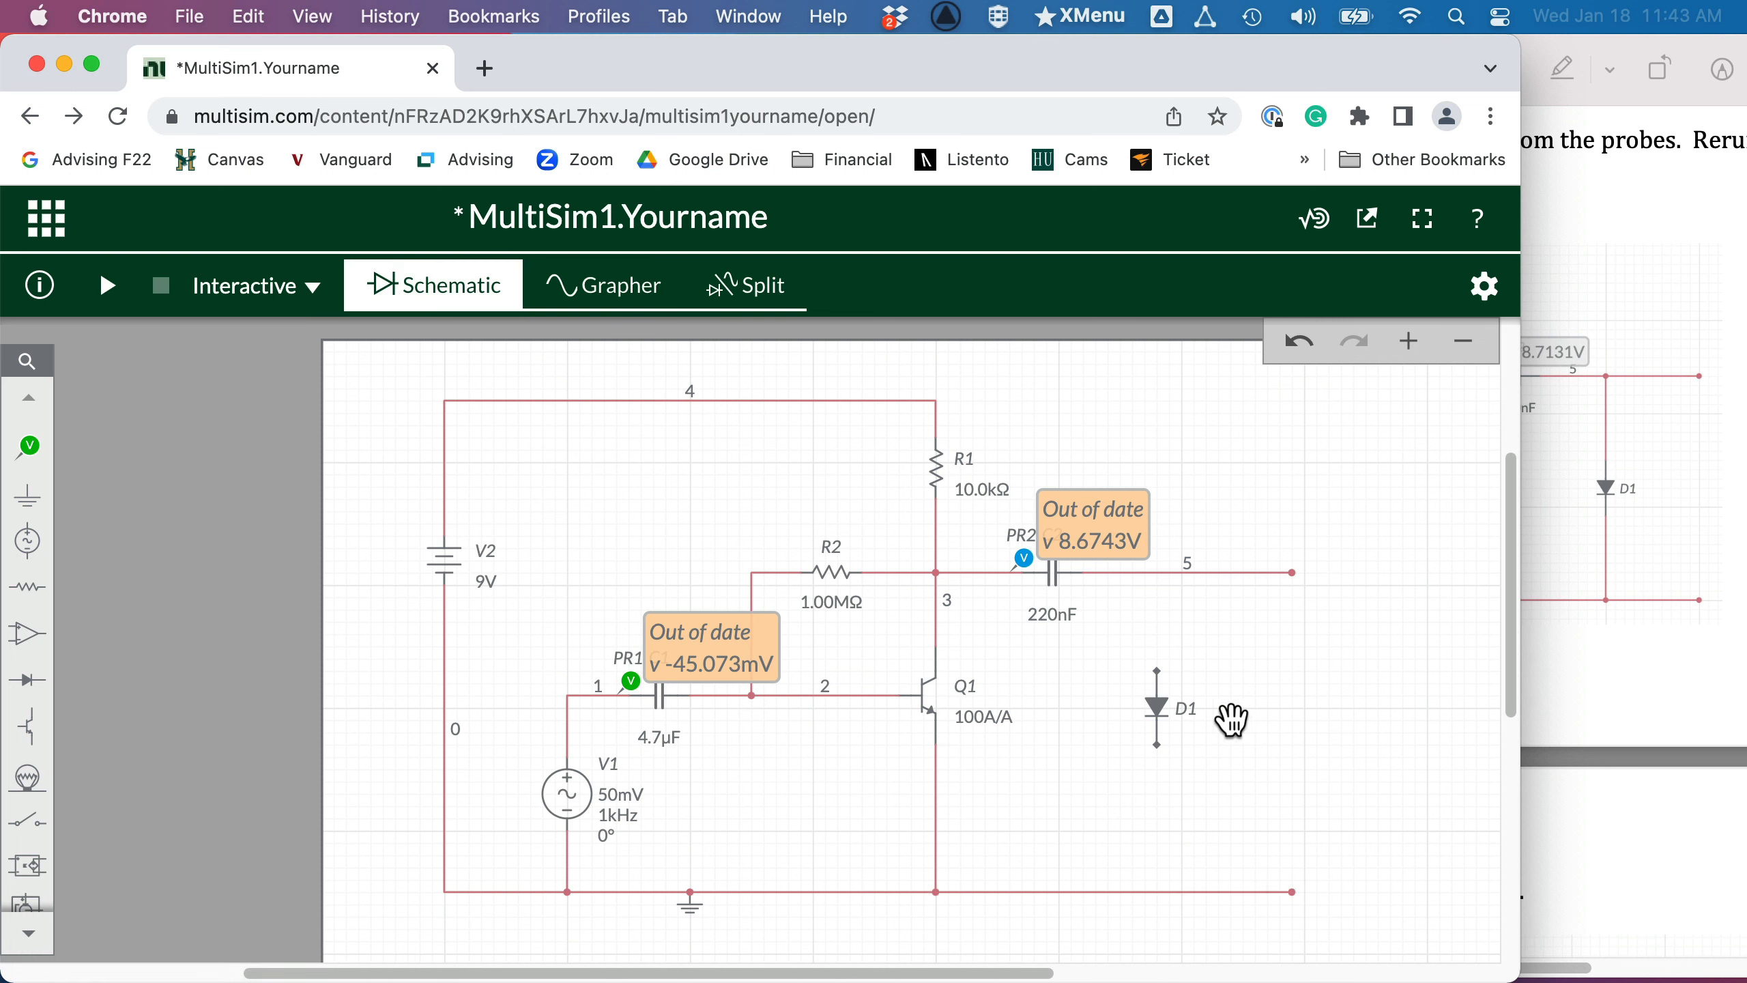
Step: Wire diode D1 between the extended output conductor and the ground rail
left_click(1168, 672)
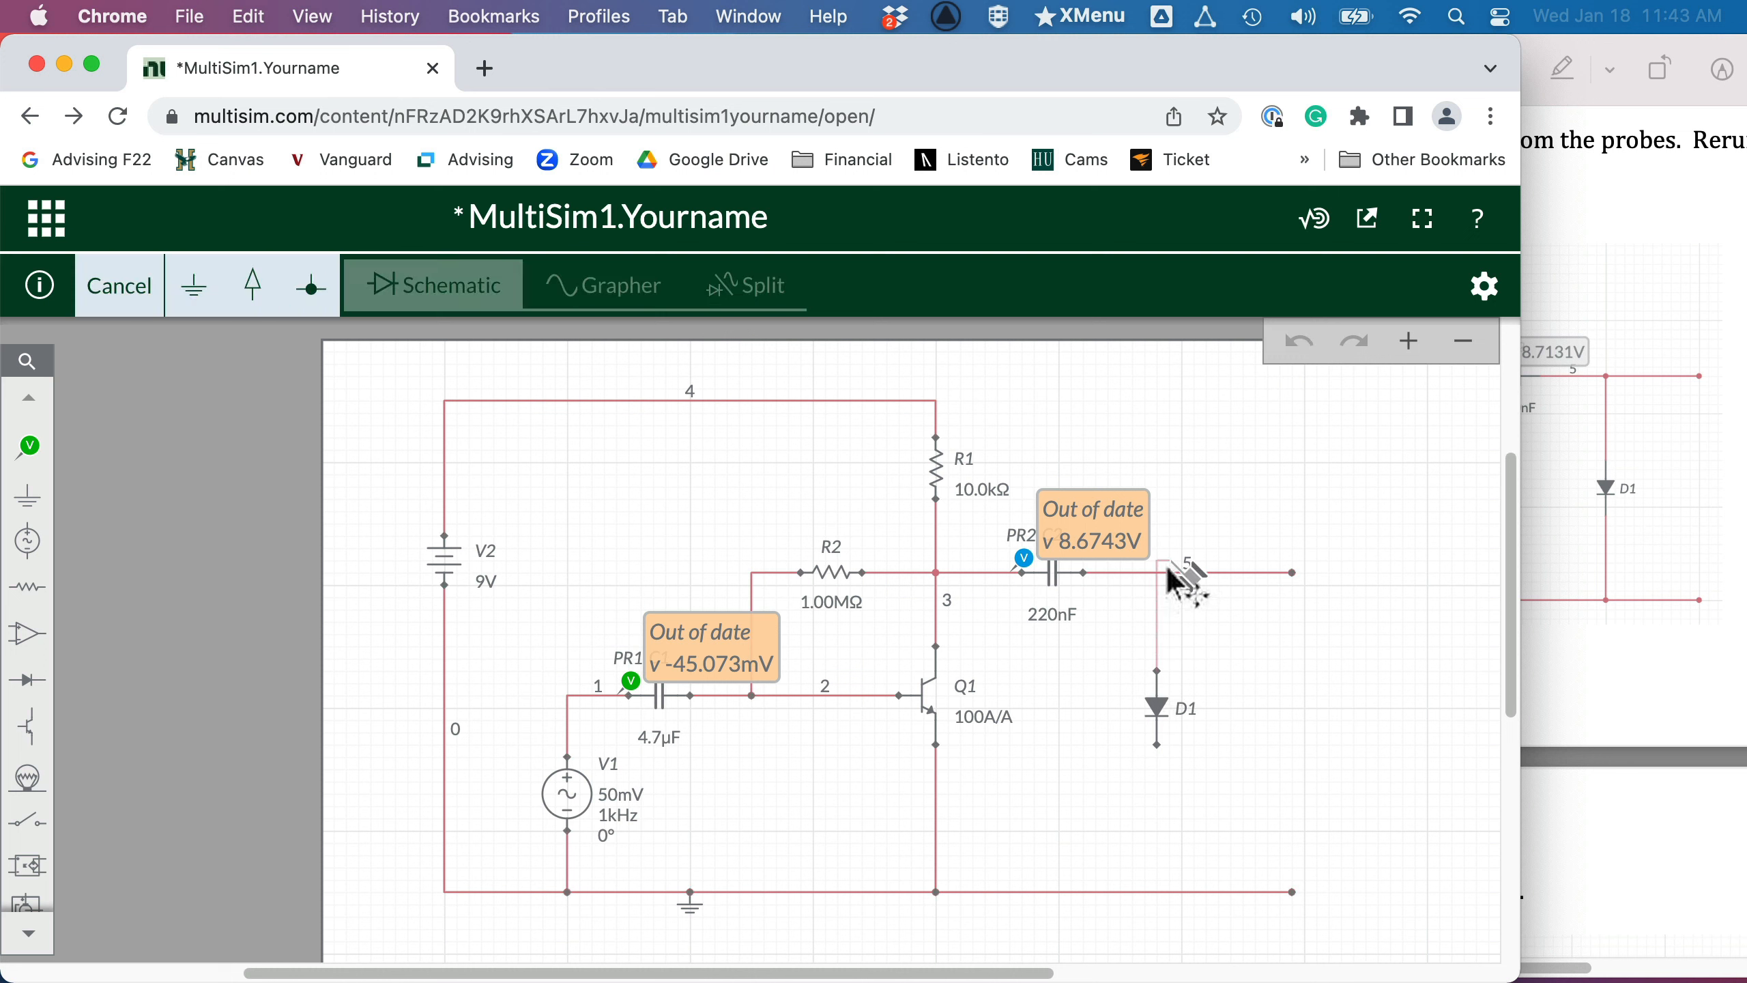
left_click(1157, 578)
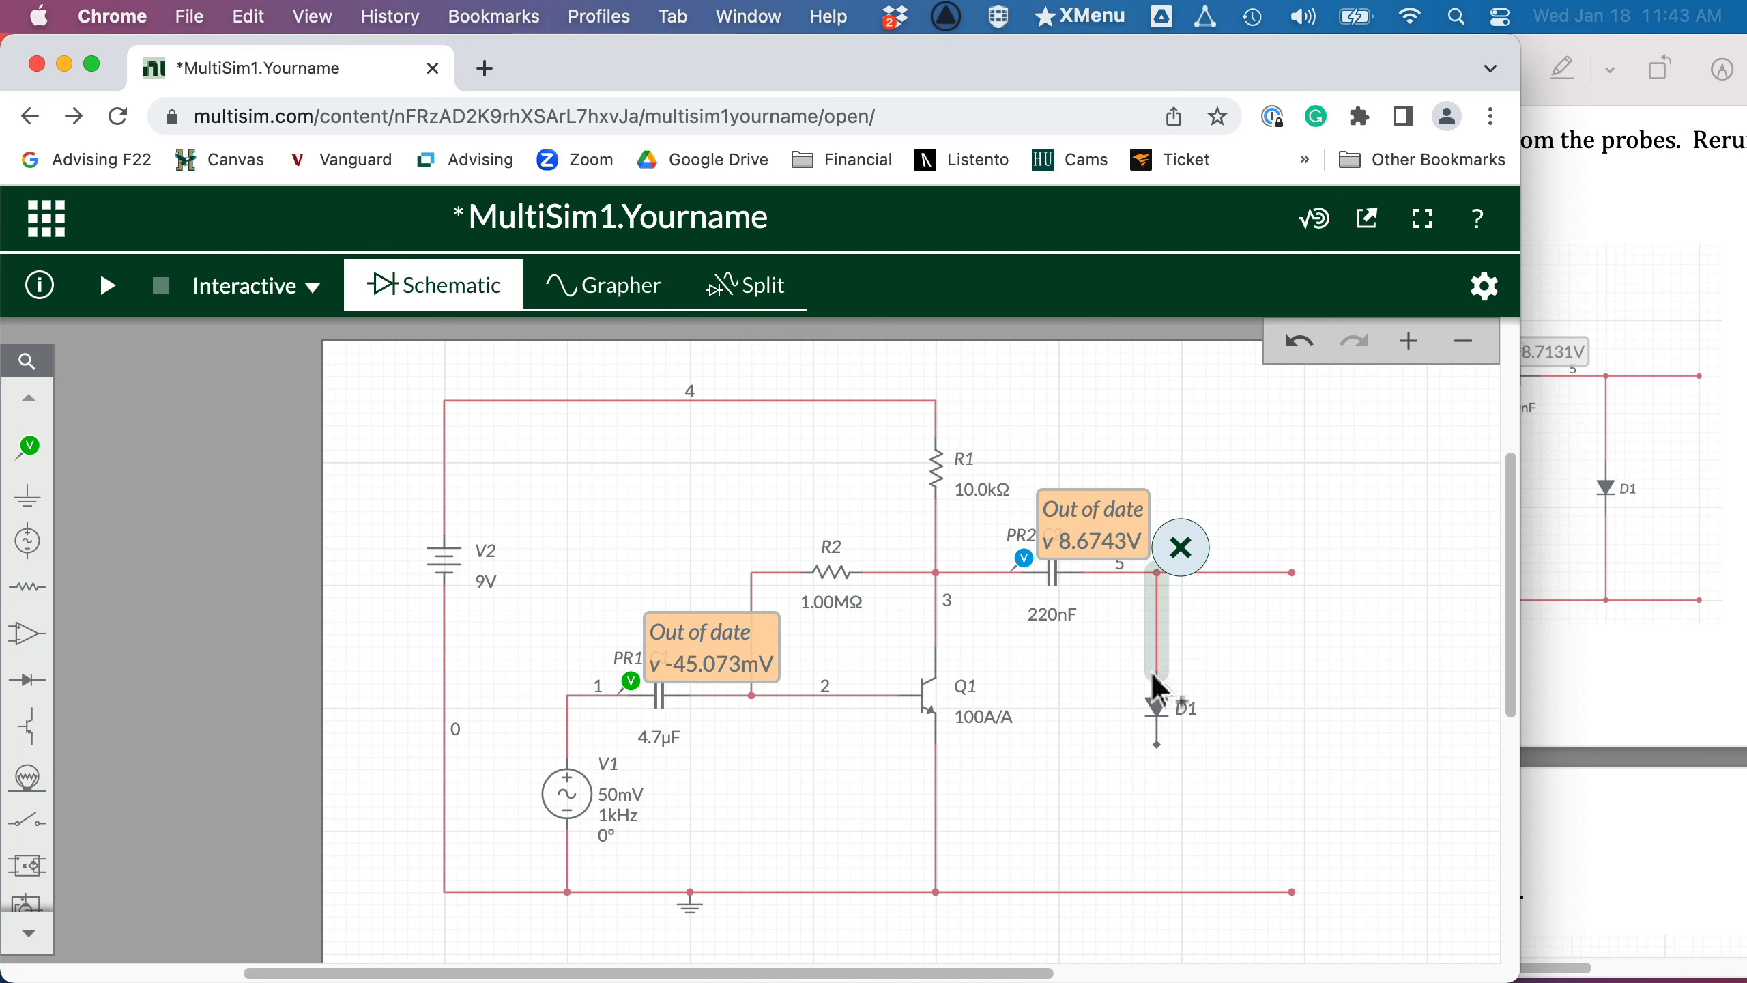
left_click(1157, 753)
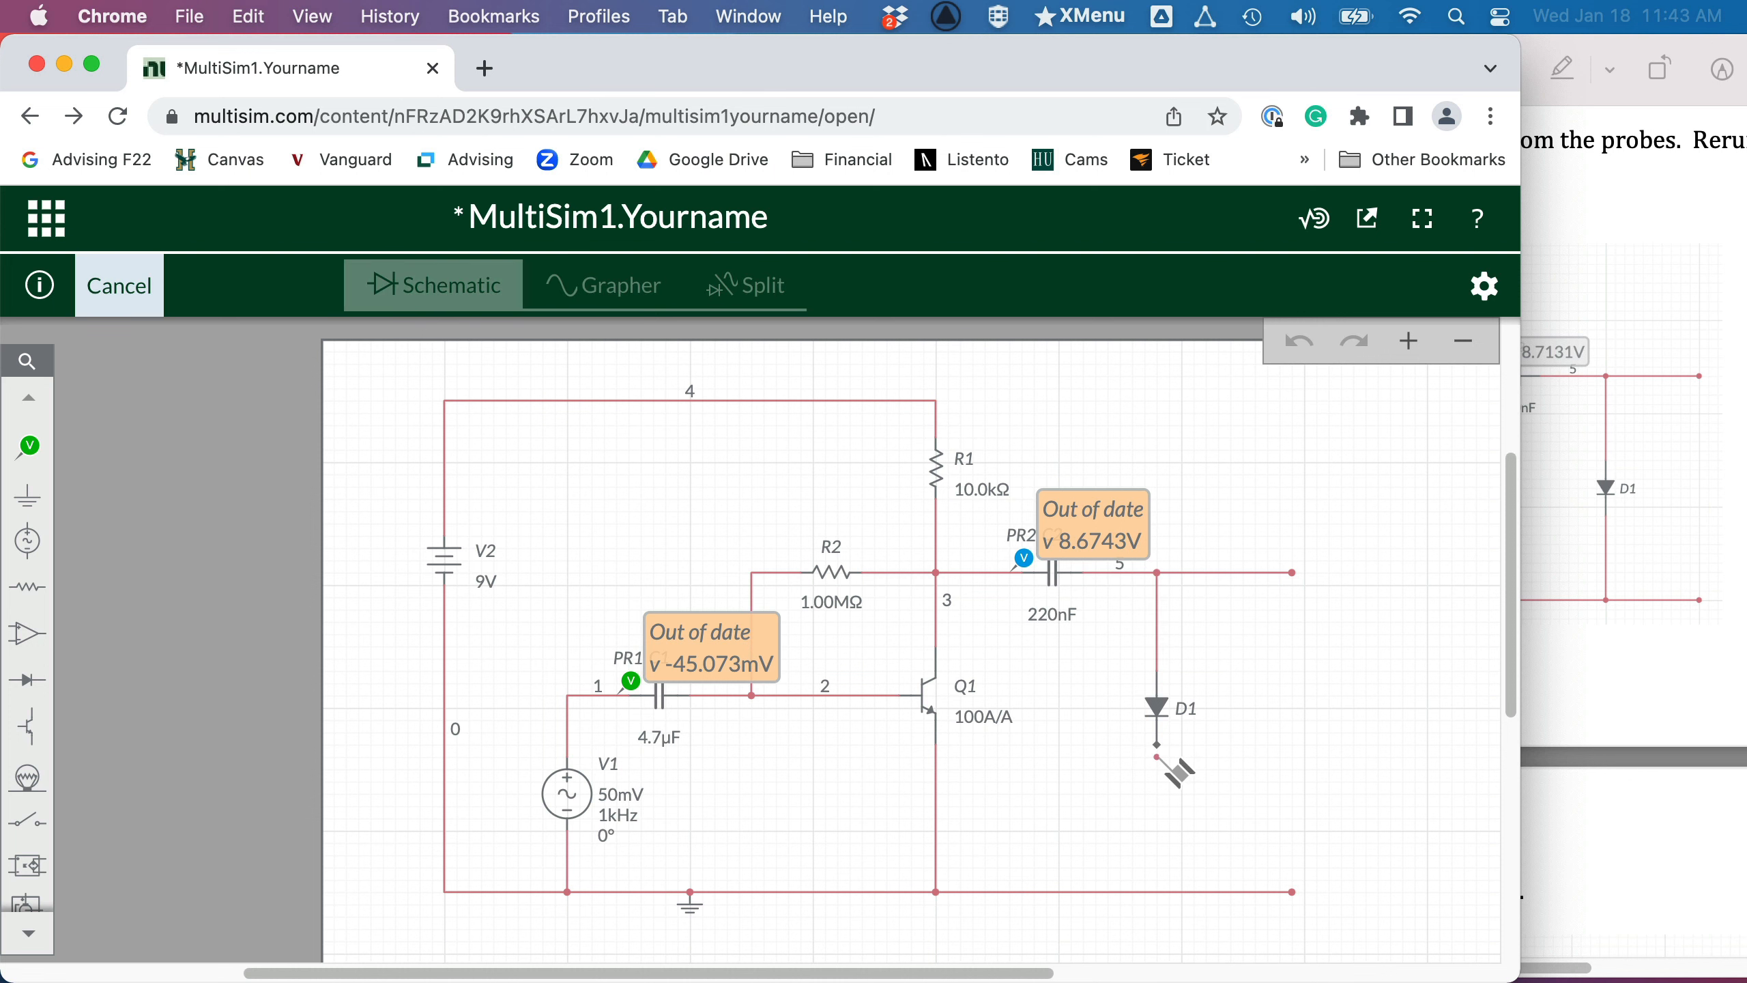
left_click(1158, 892)
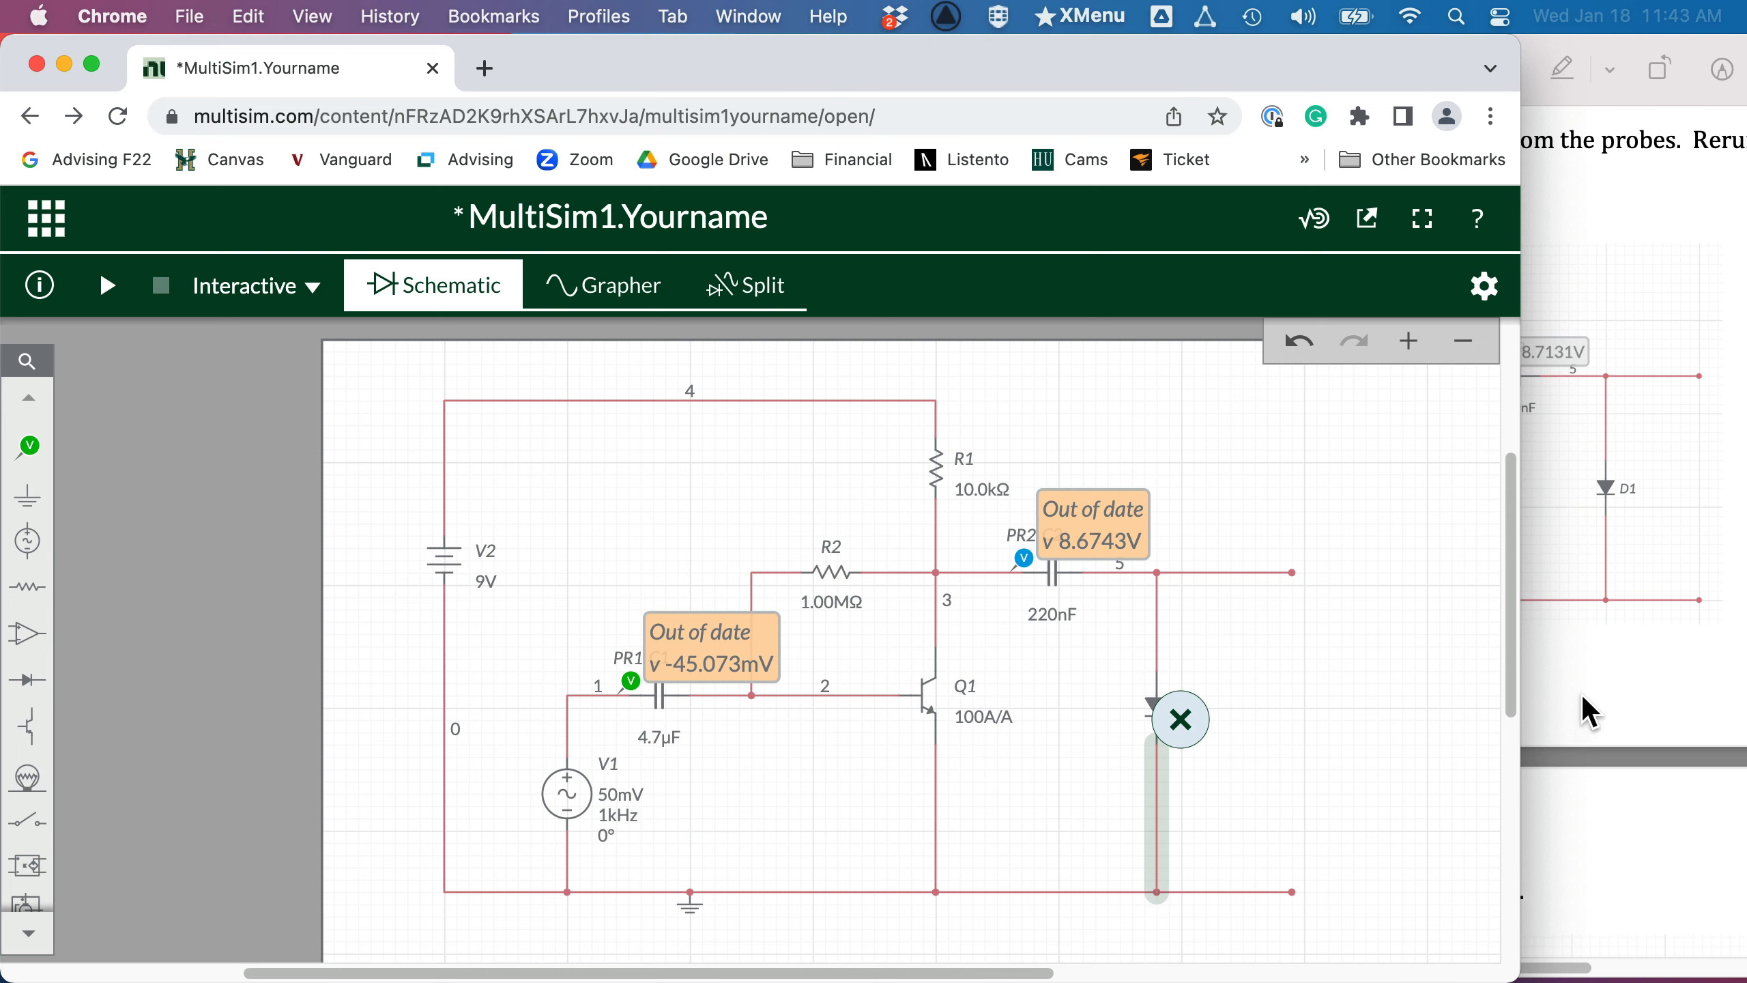
Step: Check instruction 24 in Preview, then move the blue voltage probe PR2 to the open end of the output conductor in Chrome
left_click(1575, 738)
scroll(1575, 737, "down", 10)
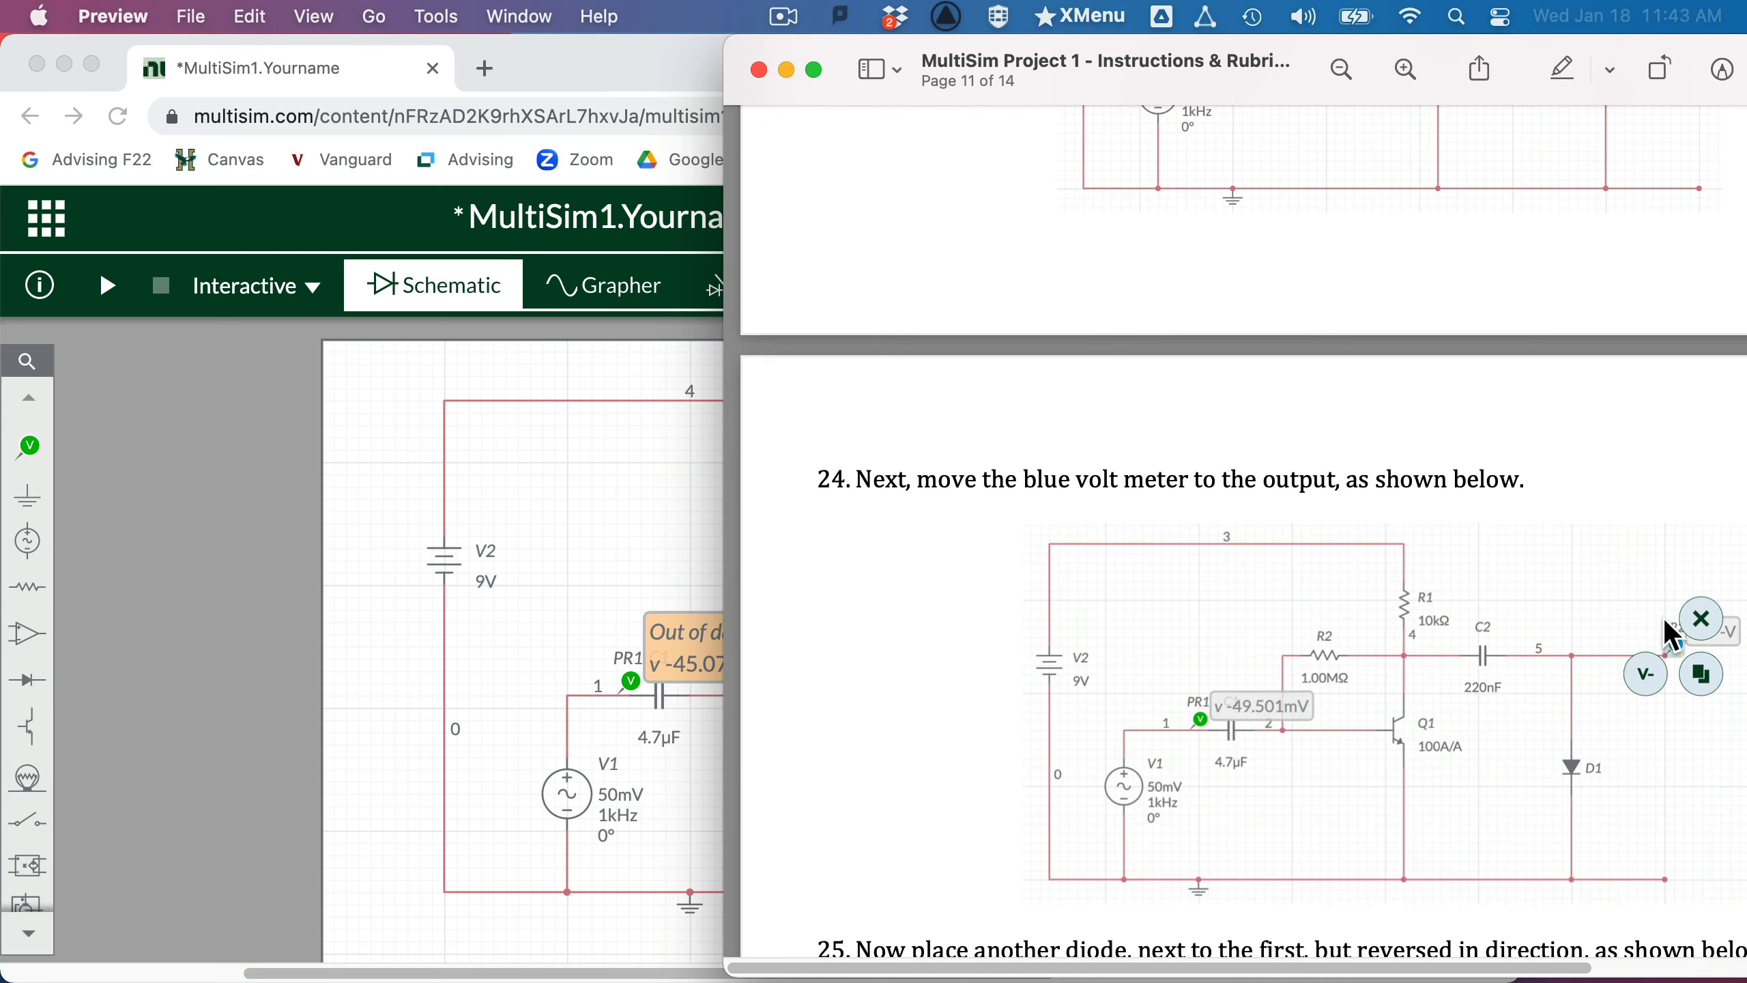
left_click(701, 528)
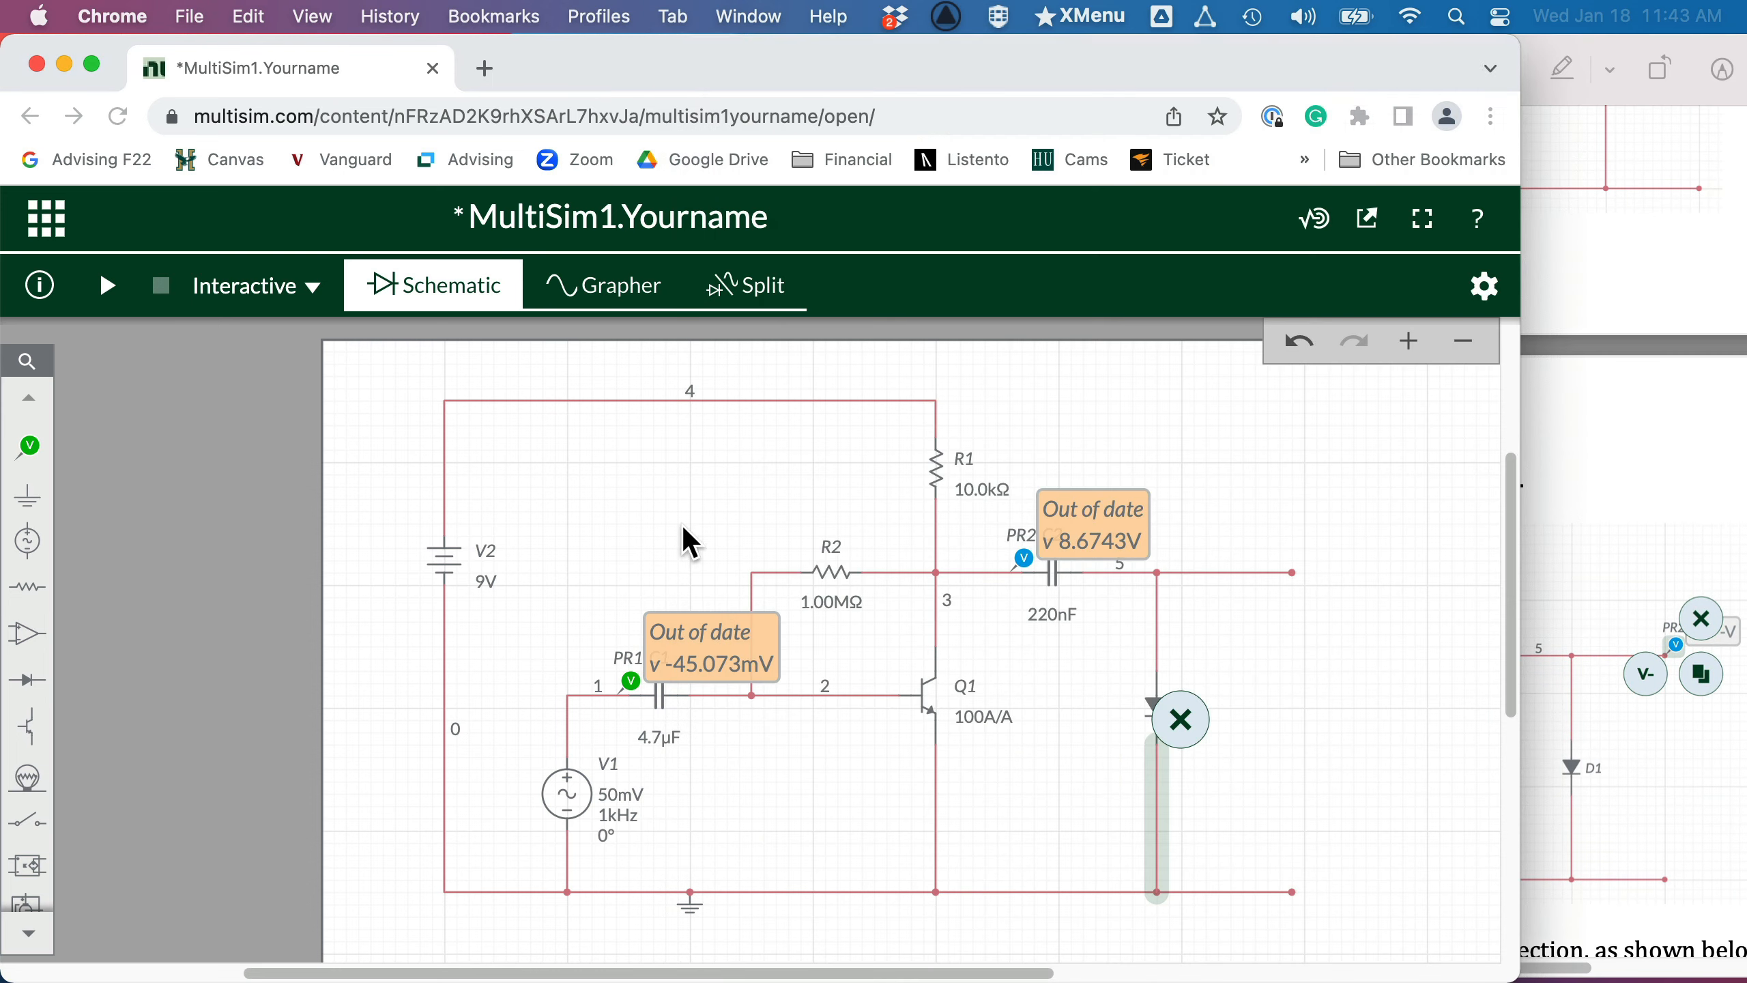
left_click(1028, 566)
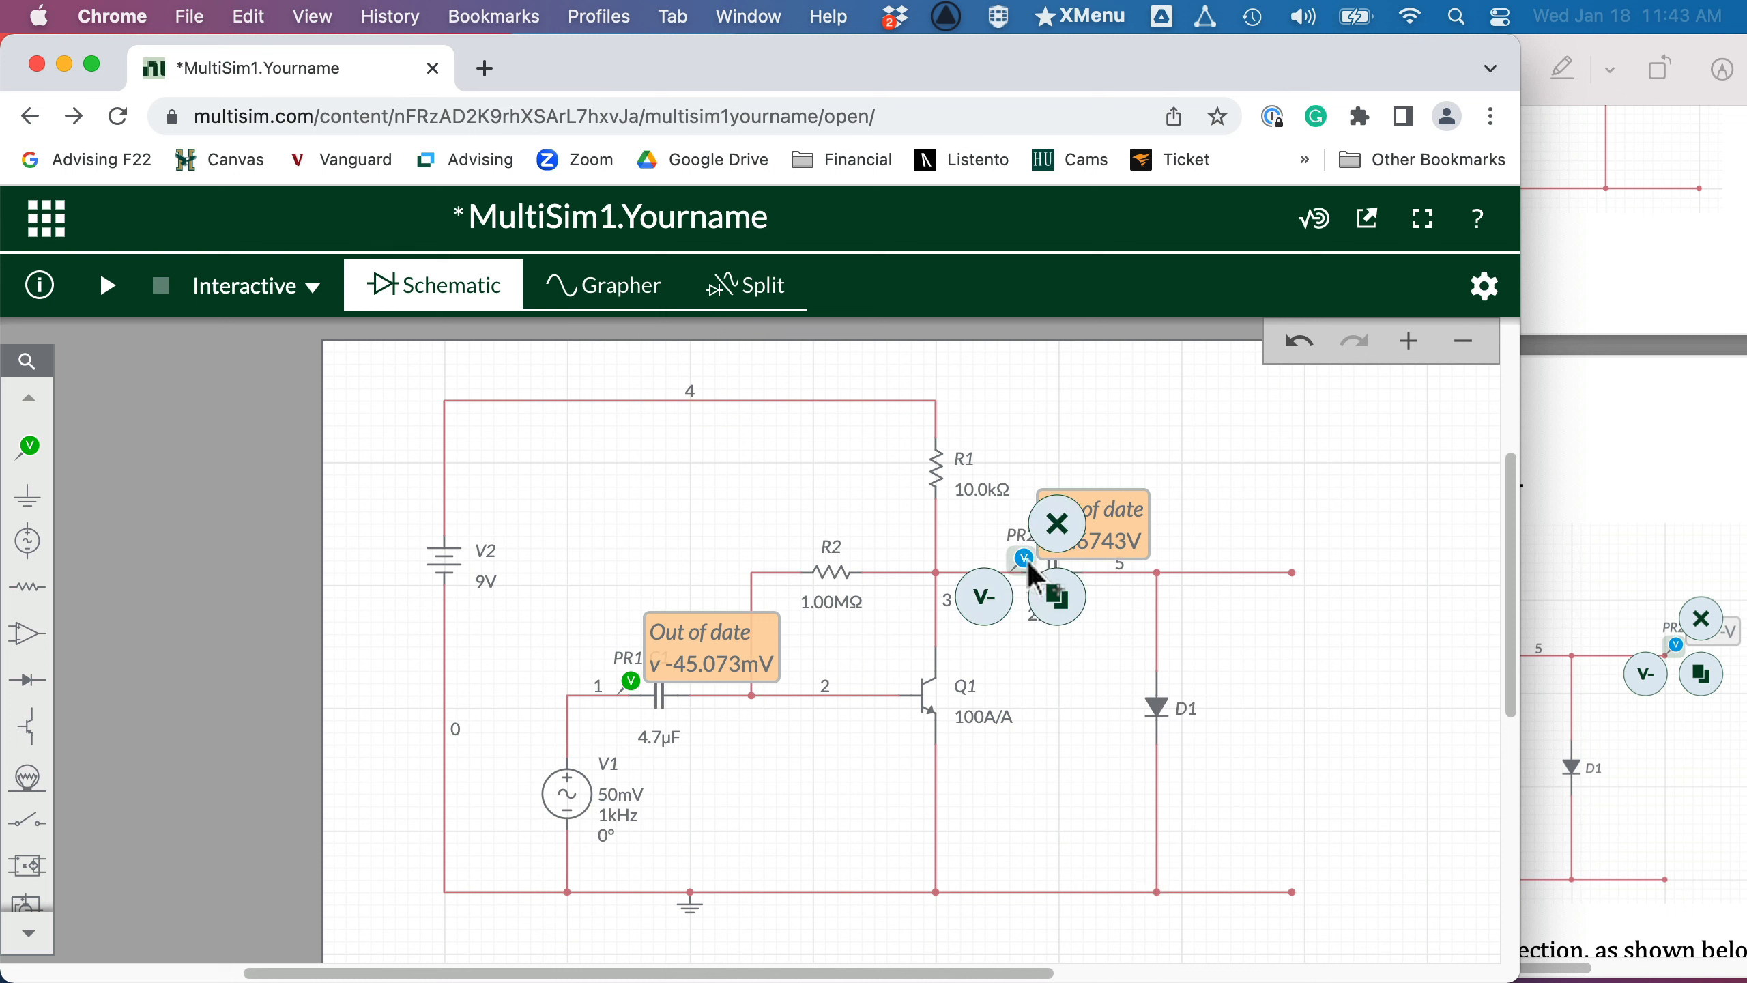
left_click_drag(1029, 565, 1185, 575)
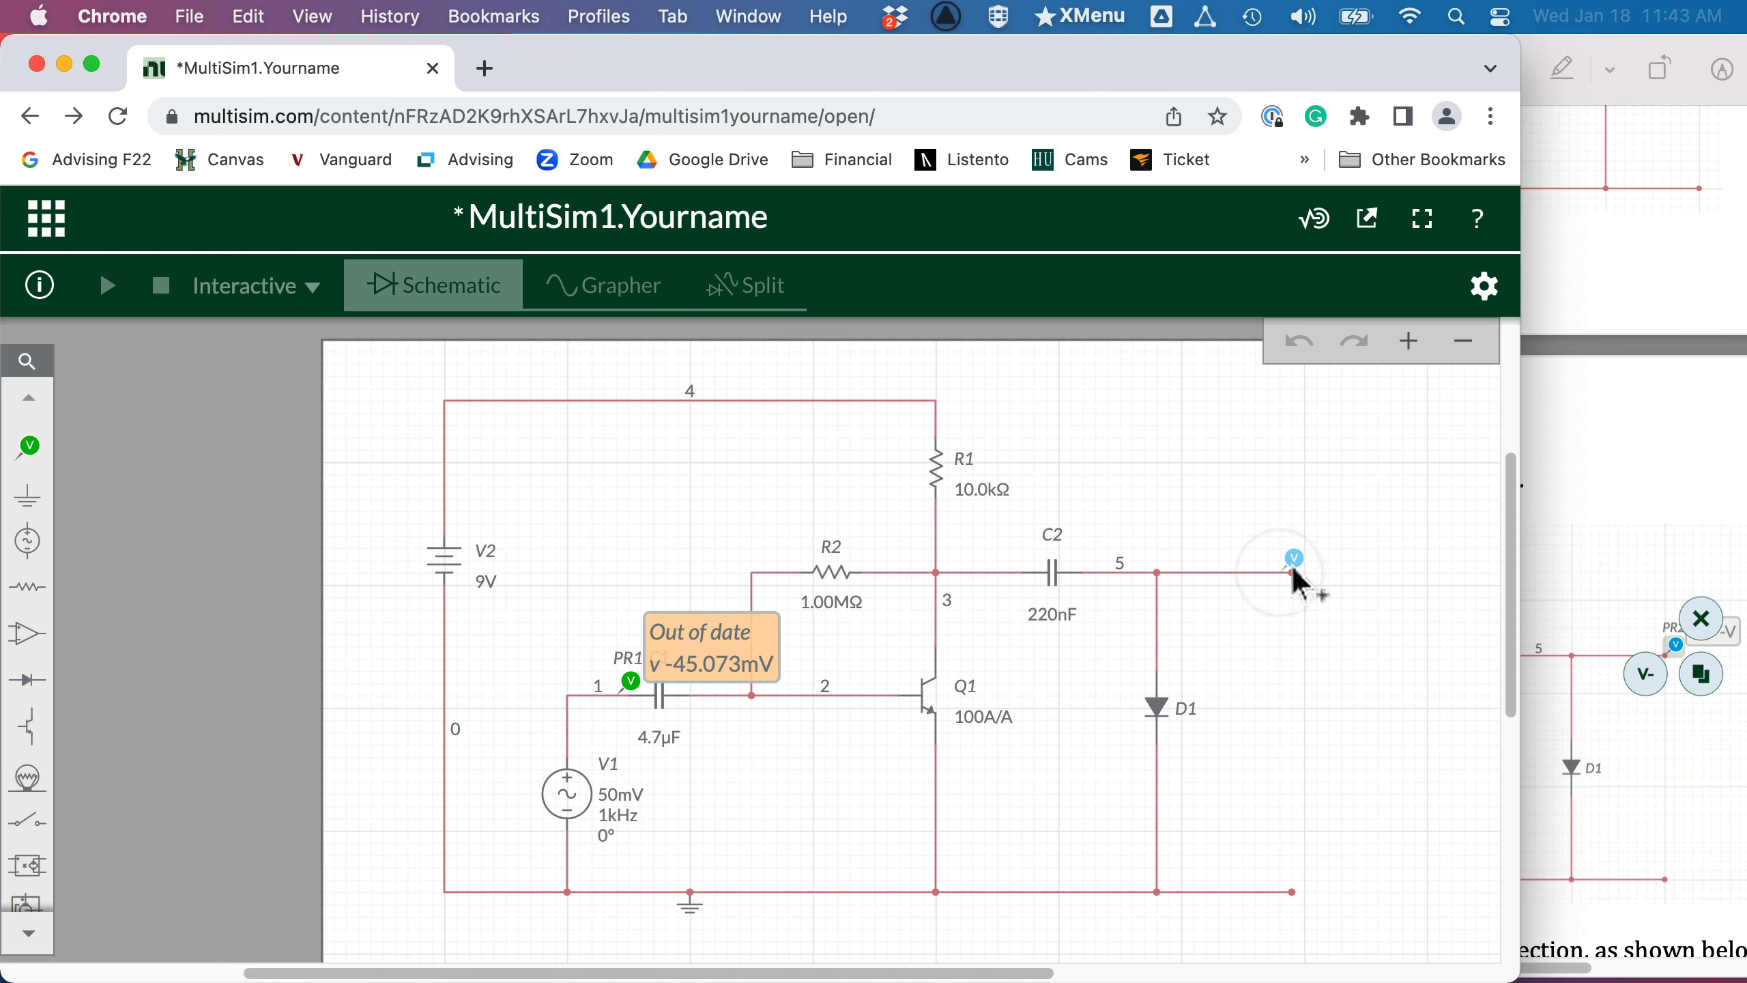
left_click_drag(1295, 573, 1296, 574)
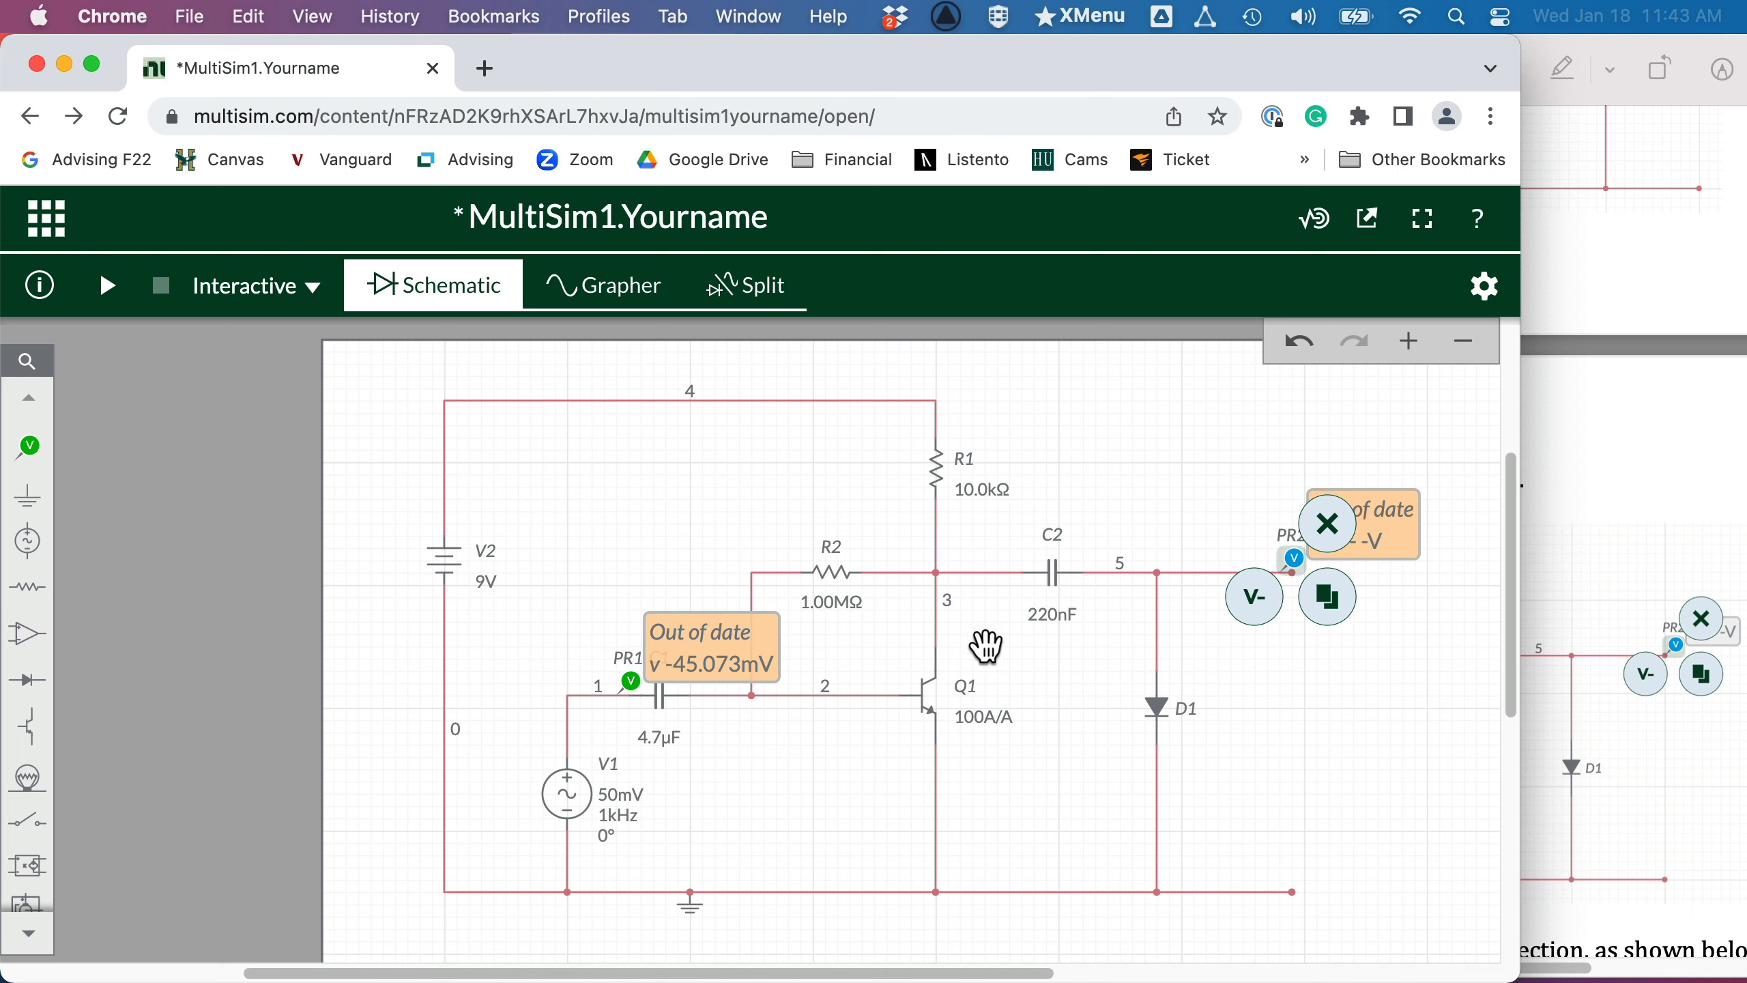
left_click(1291, 697)
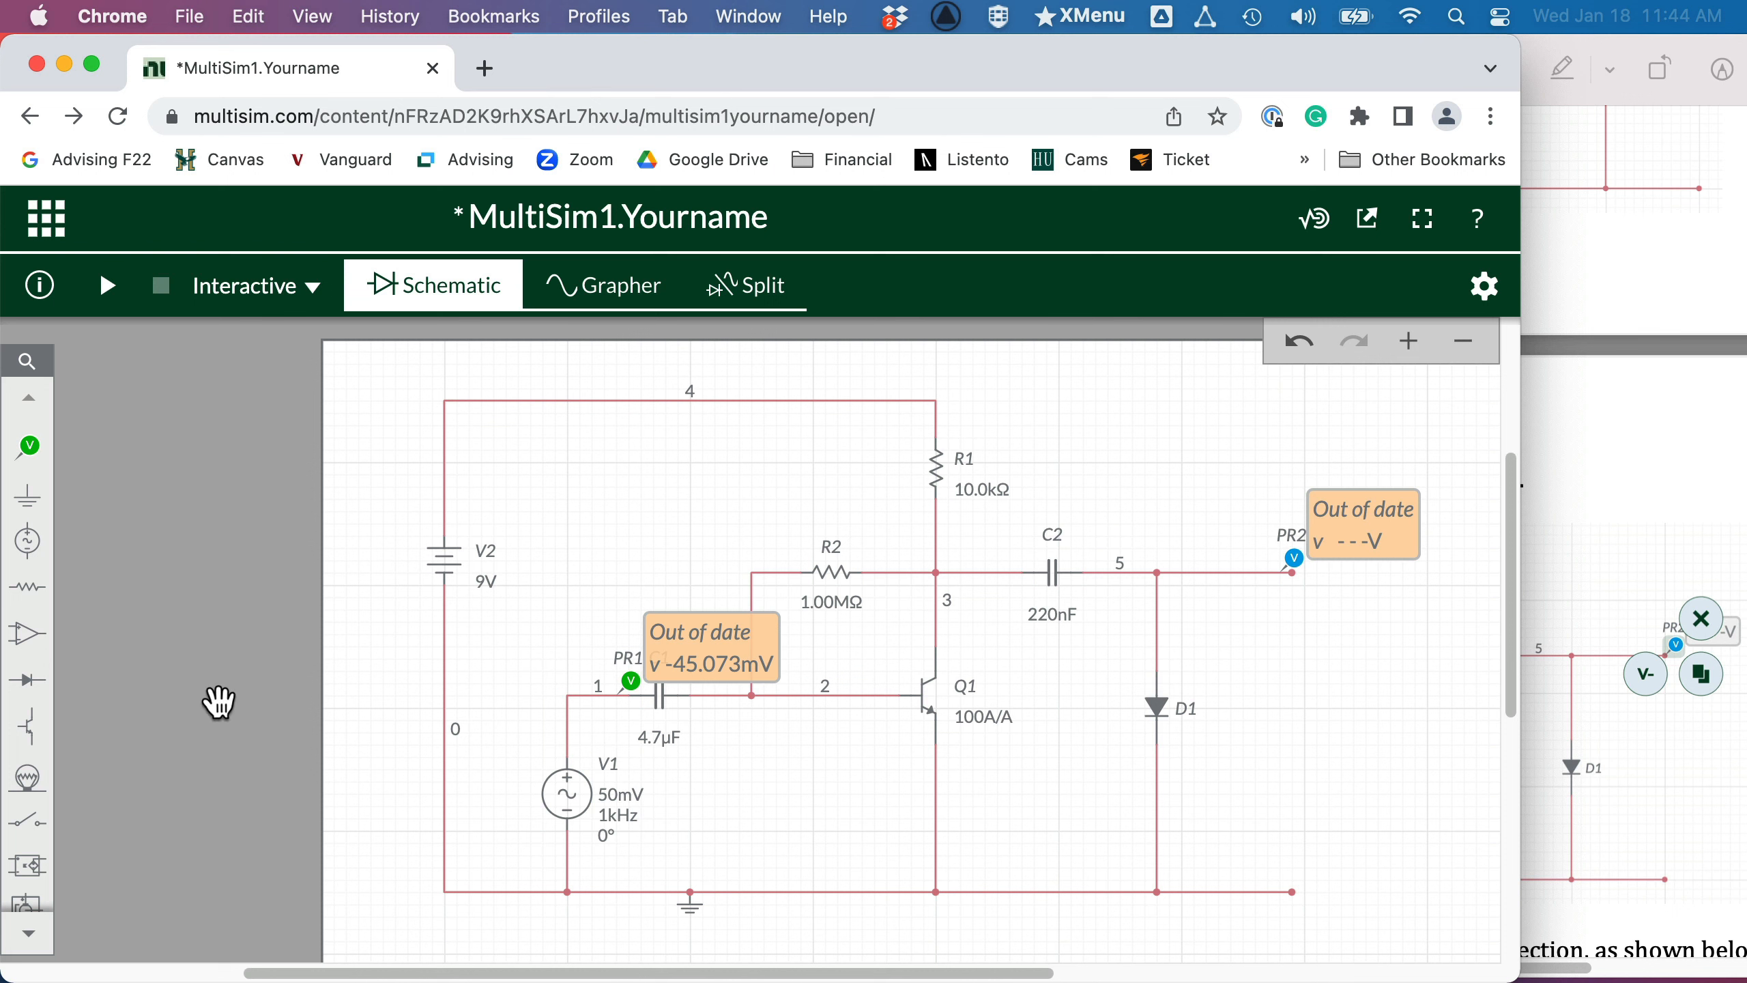
Step: Place a second diode to the right of D1 and rotate it to a vertical orientation
left_click(24, 691)
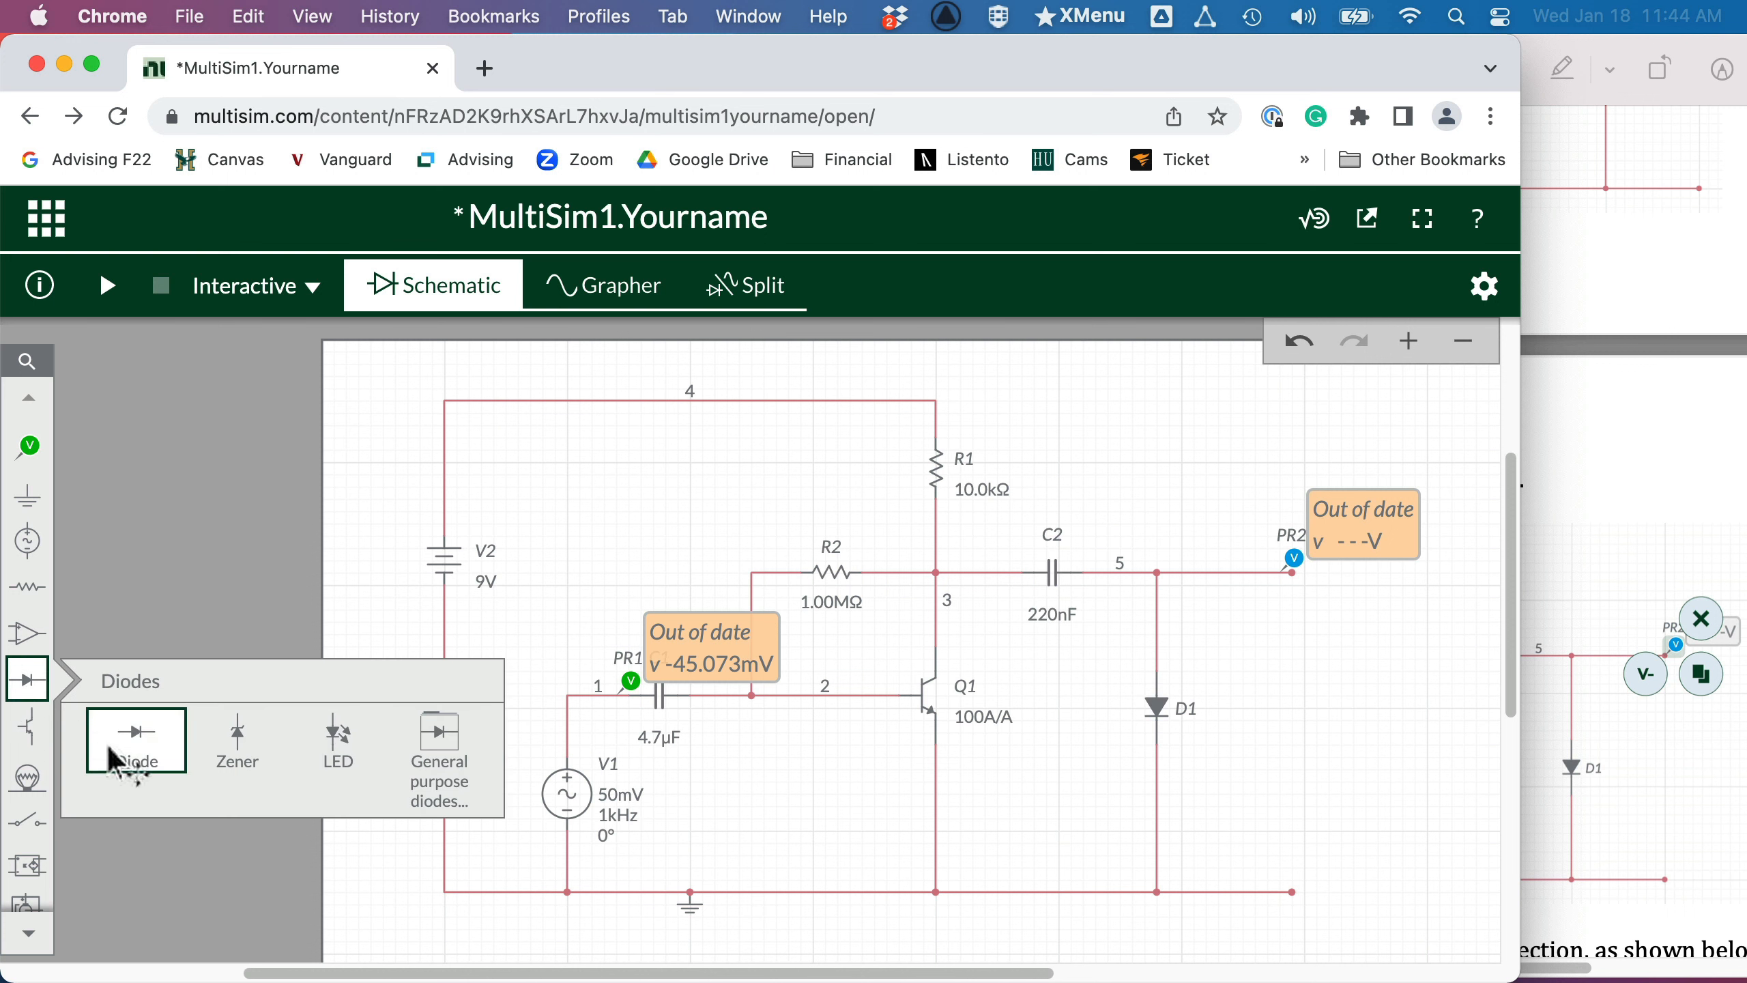
left_click(137, 740)
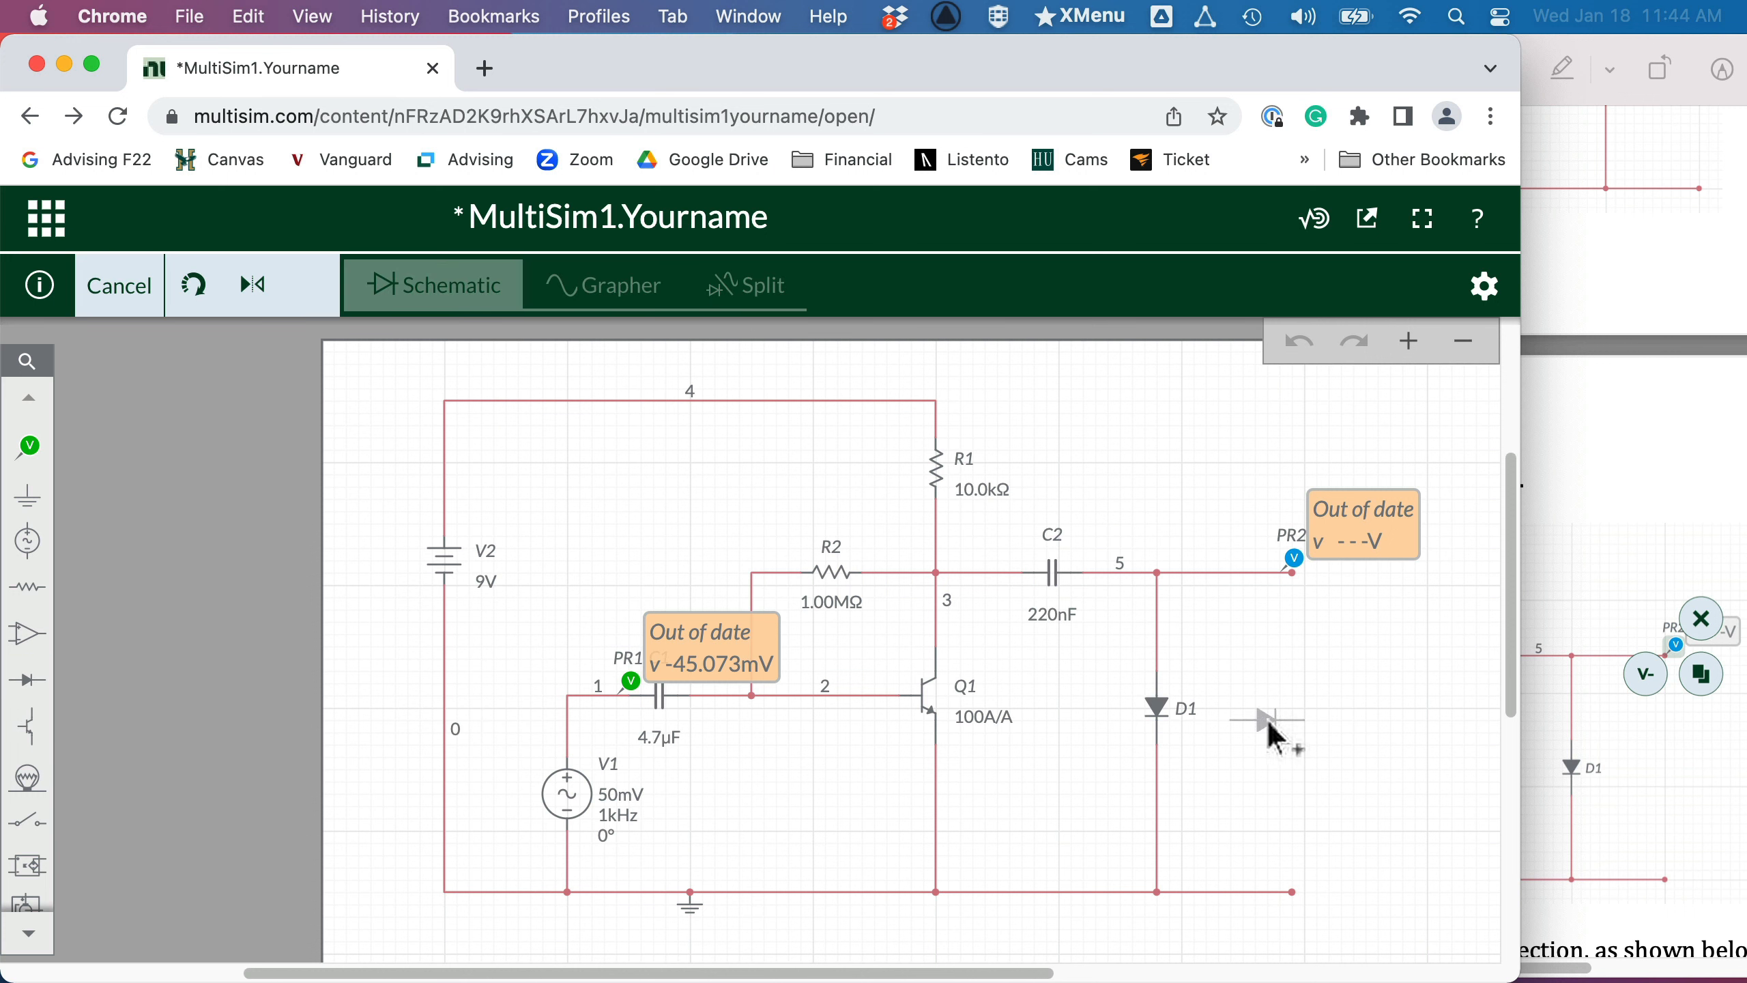
left_click(1267, 711)
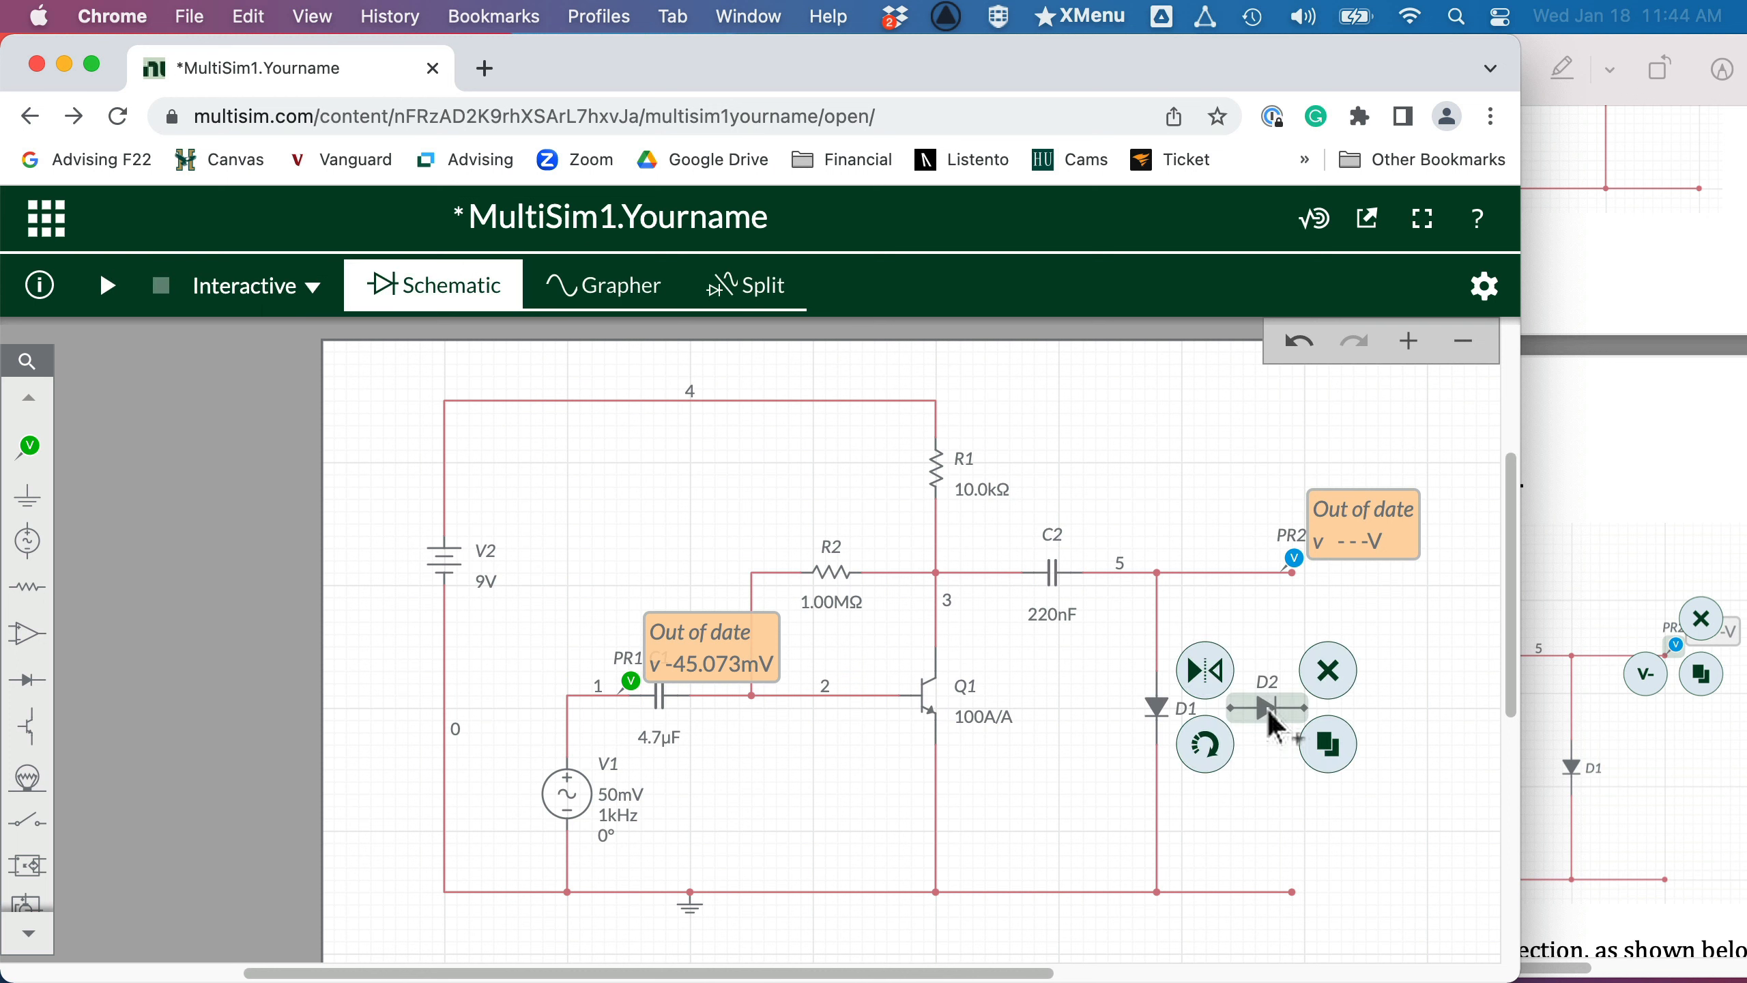
left_click(1225, 746)
left_click(1219, 735)
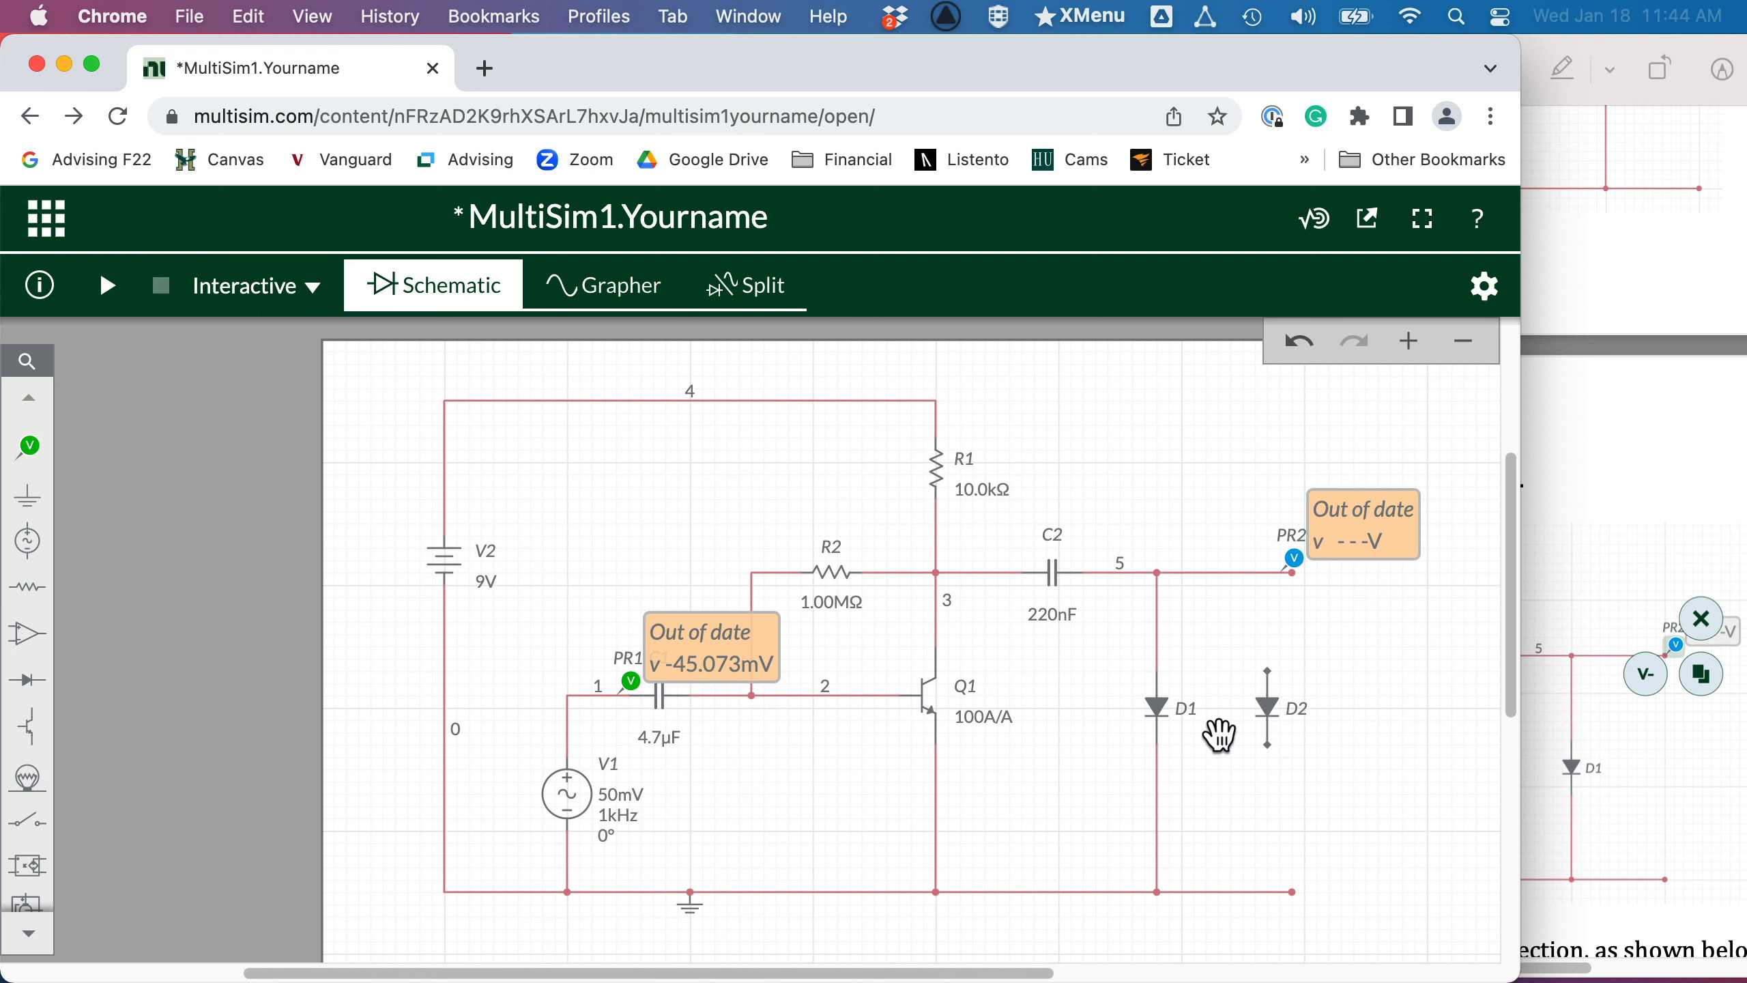
Step: Rotate diode D2 until it points upward, opposite to D1, and move it slightly closer to D1
left_click(1273, 705)
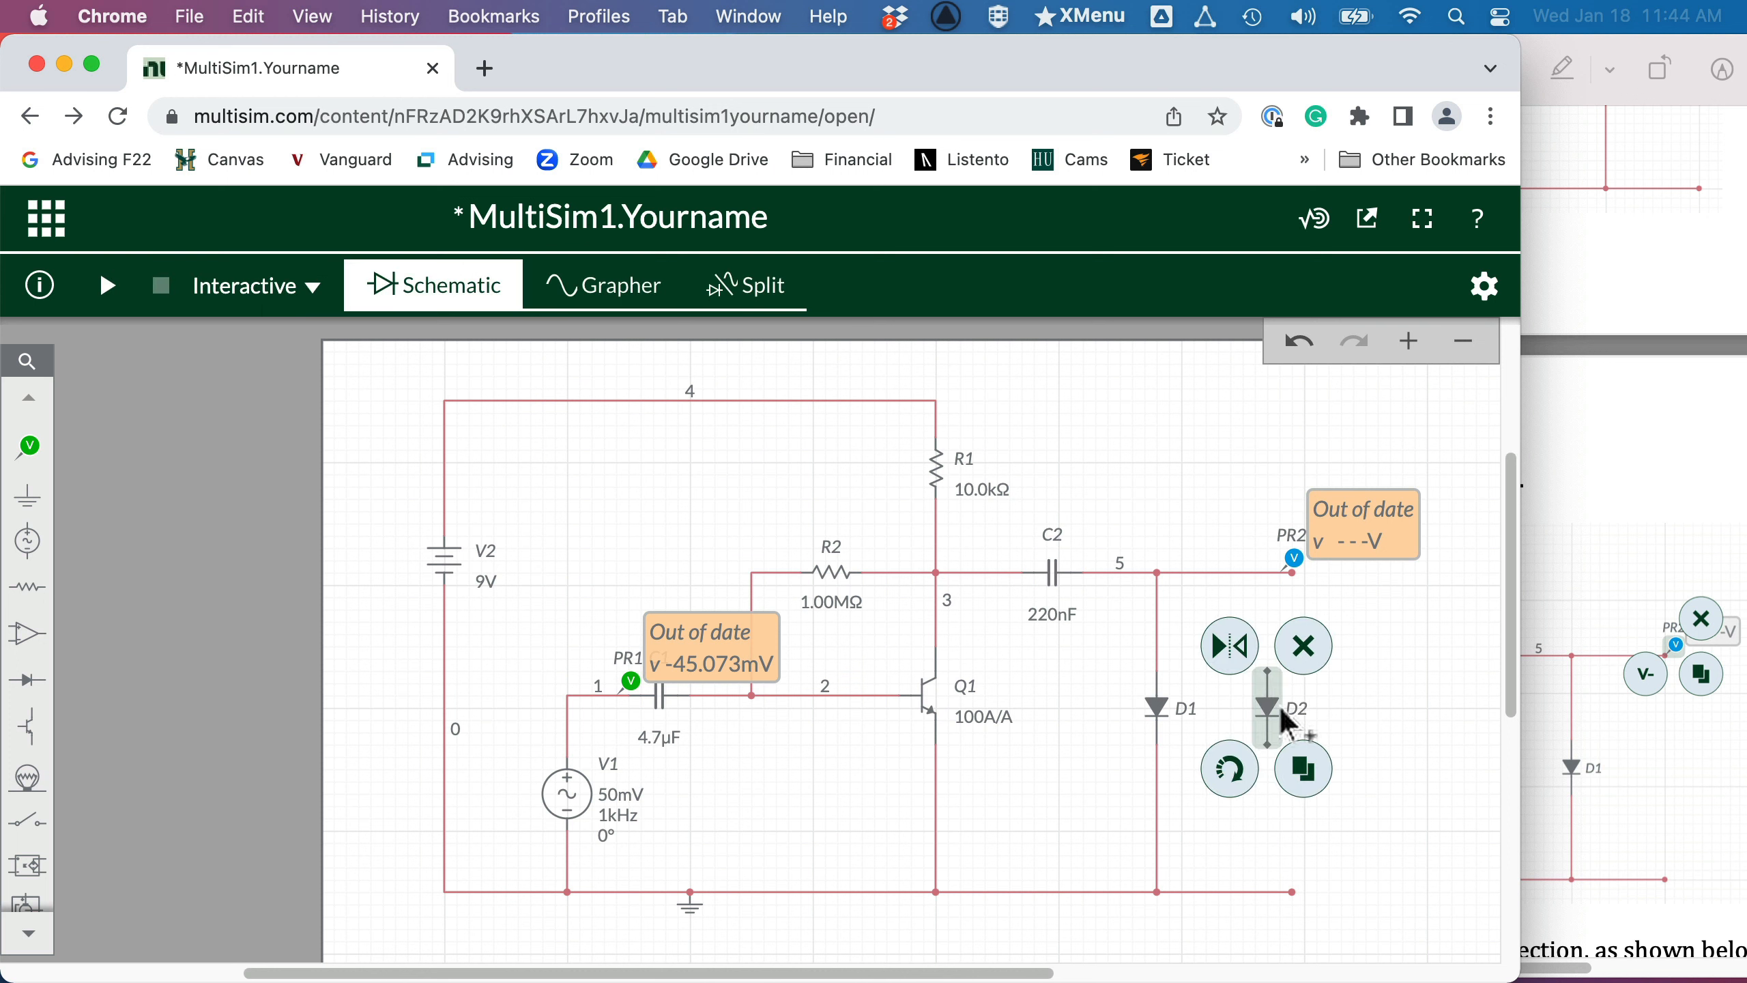
left_click(1219, 761)
left_click(1216, 764)
left_click_drag(1278, 713, 1236, 713)
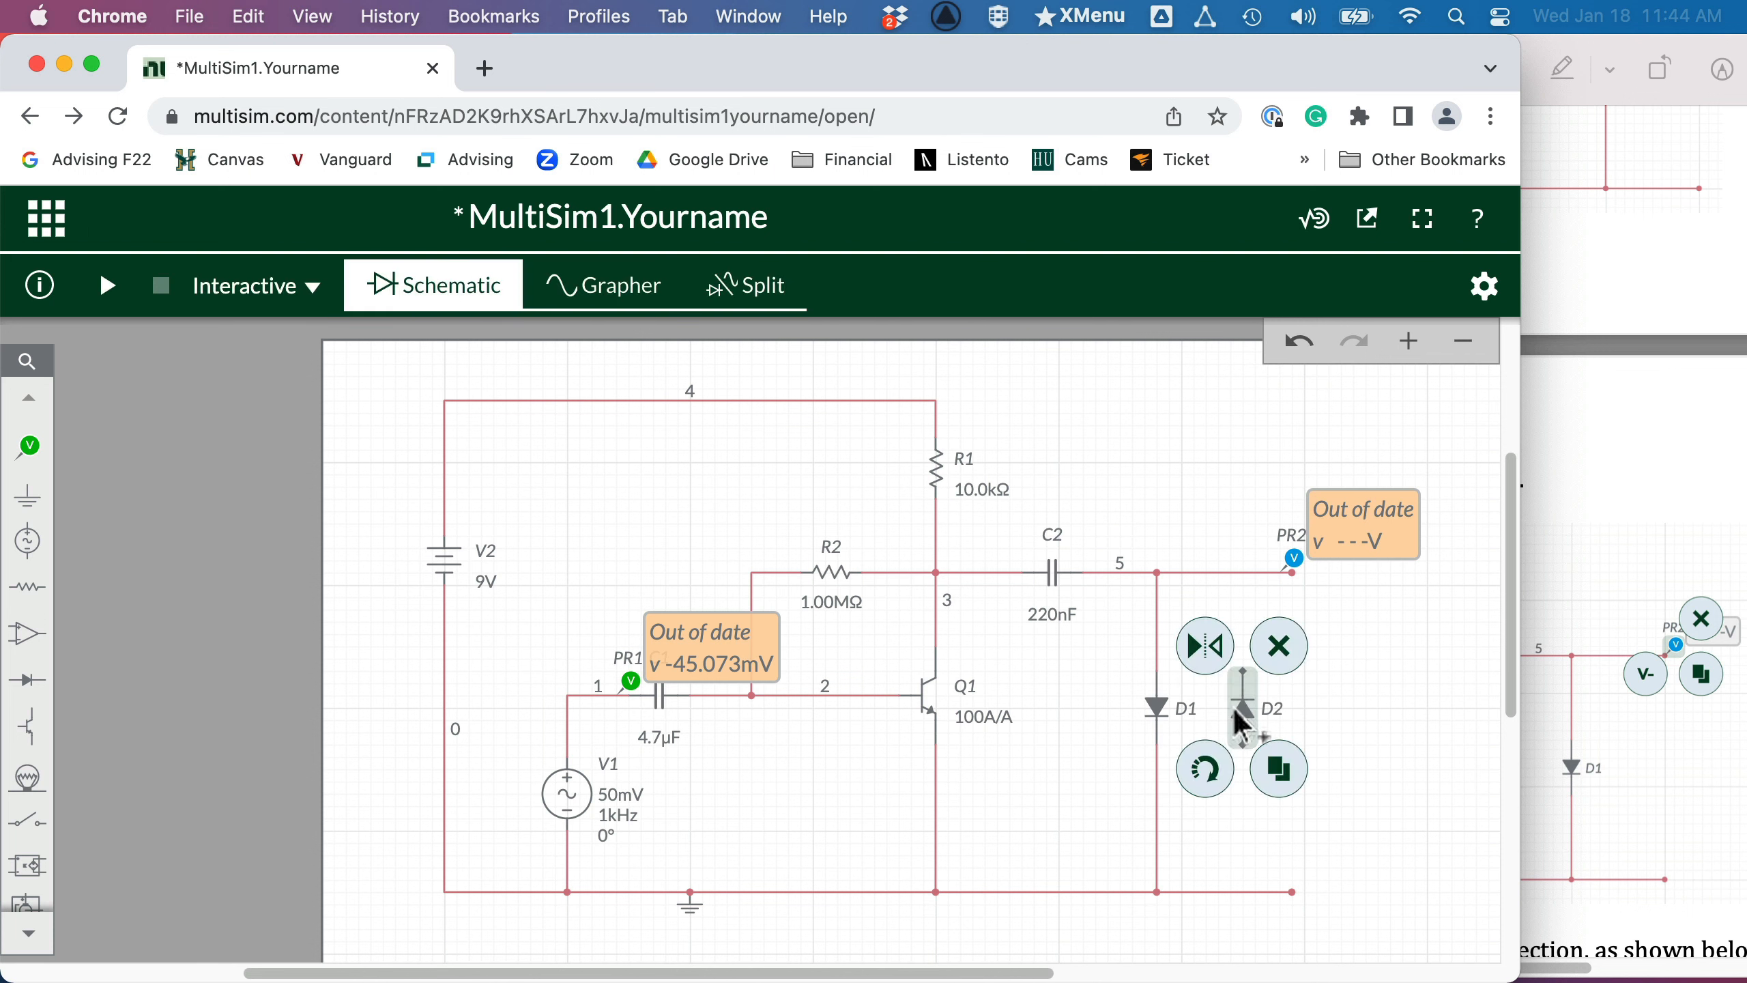
Step: Wire diode D2 between the output conductor and the ground rail, parallel to D1
left_click(1238, 722)
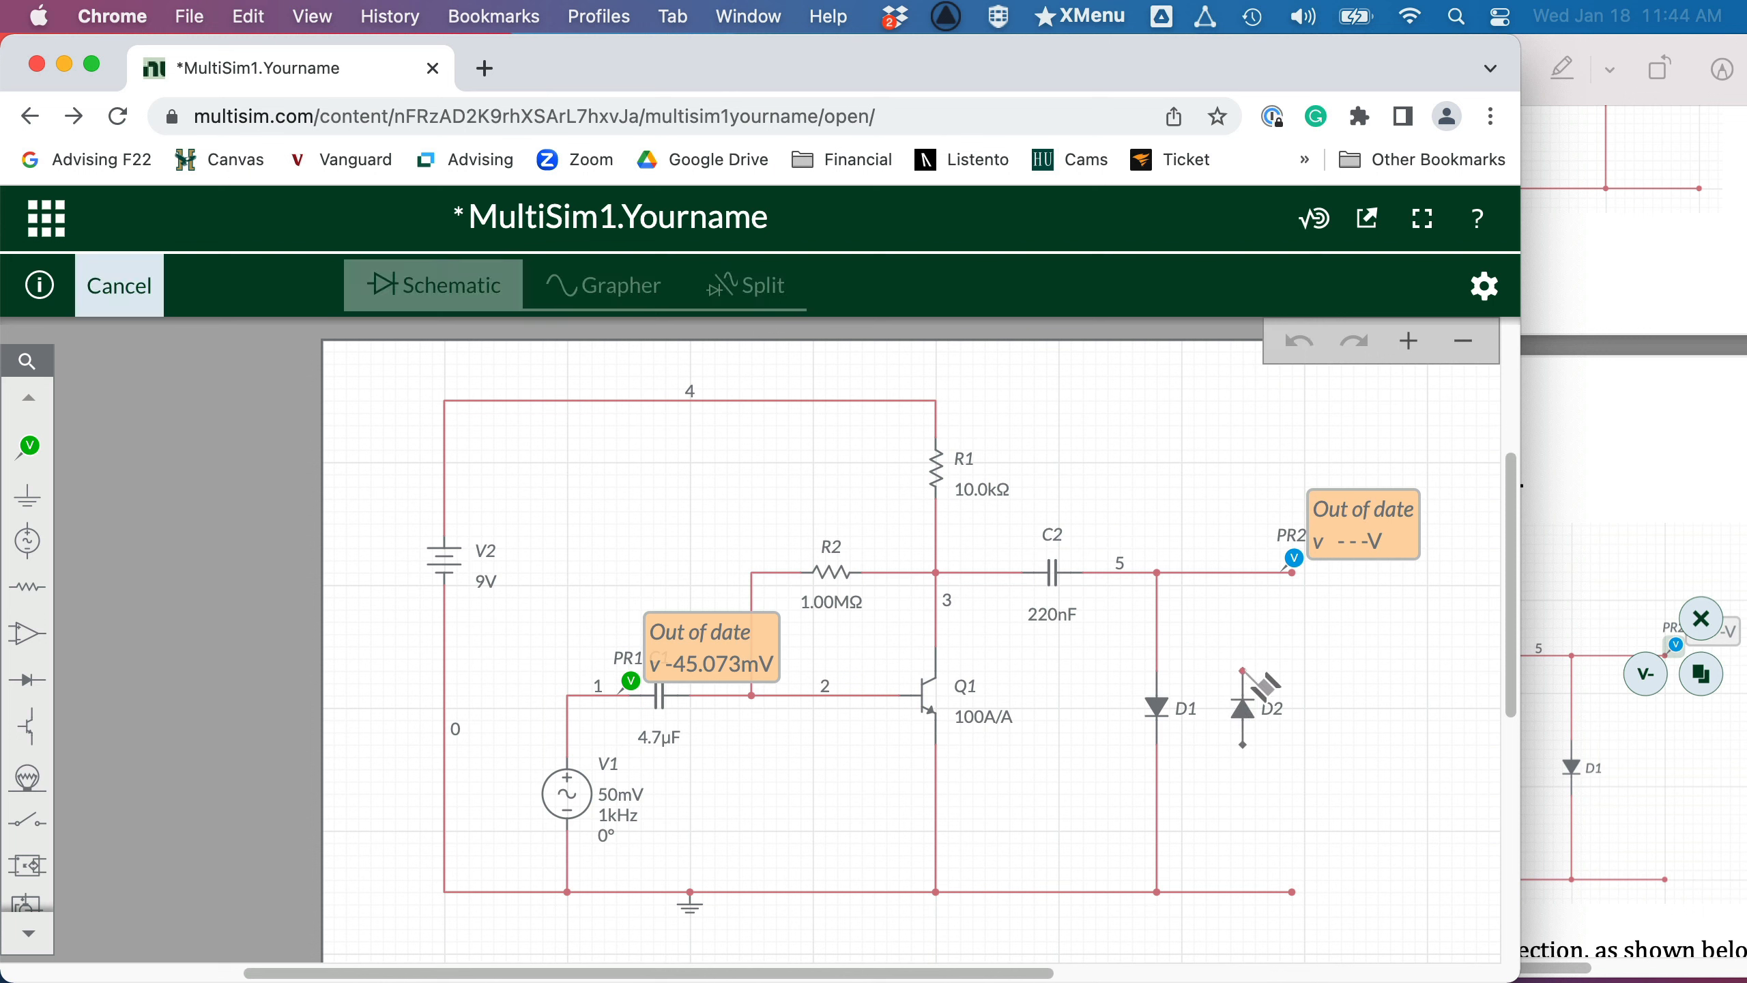
left_click(1246, 577)
left_click(1252, 774)
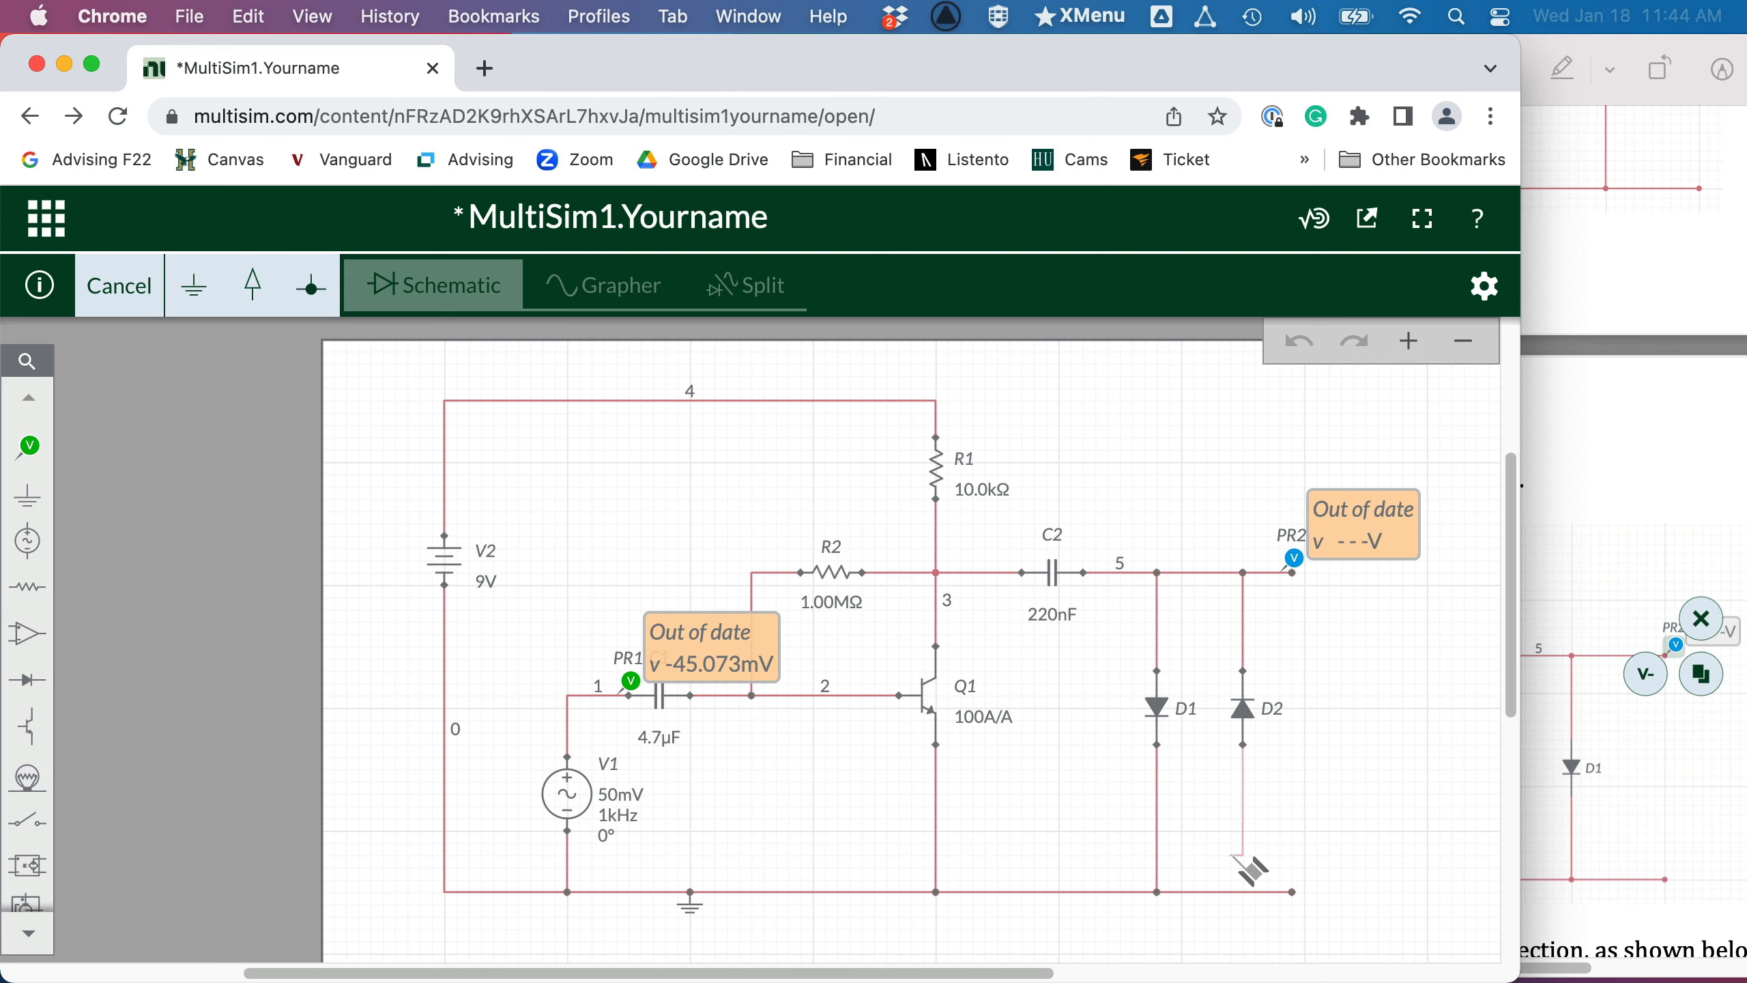
left_click(1245, 895)
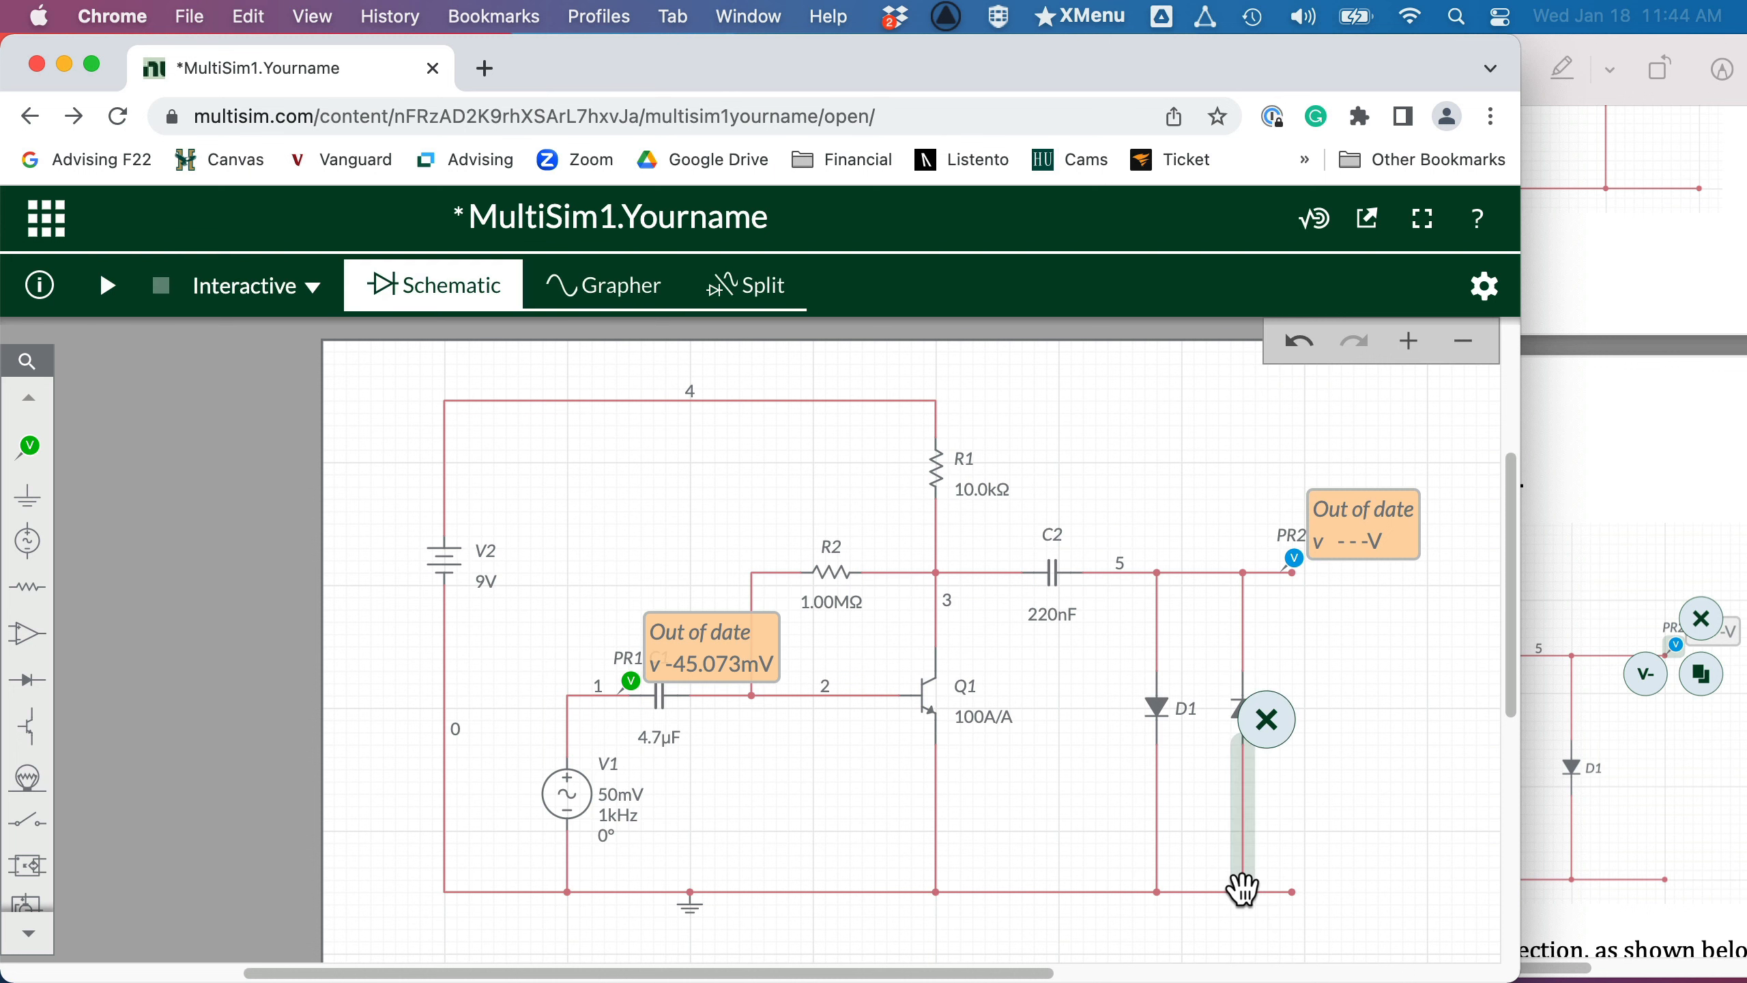
left_click(1341, 834)
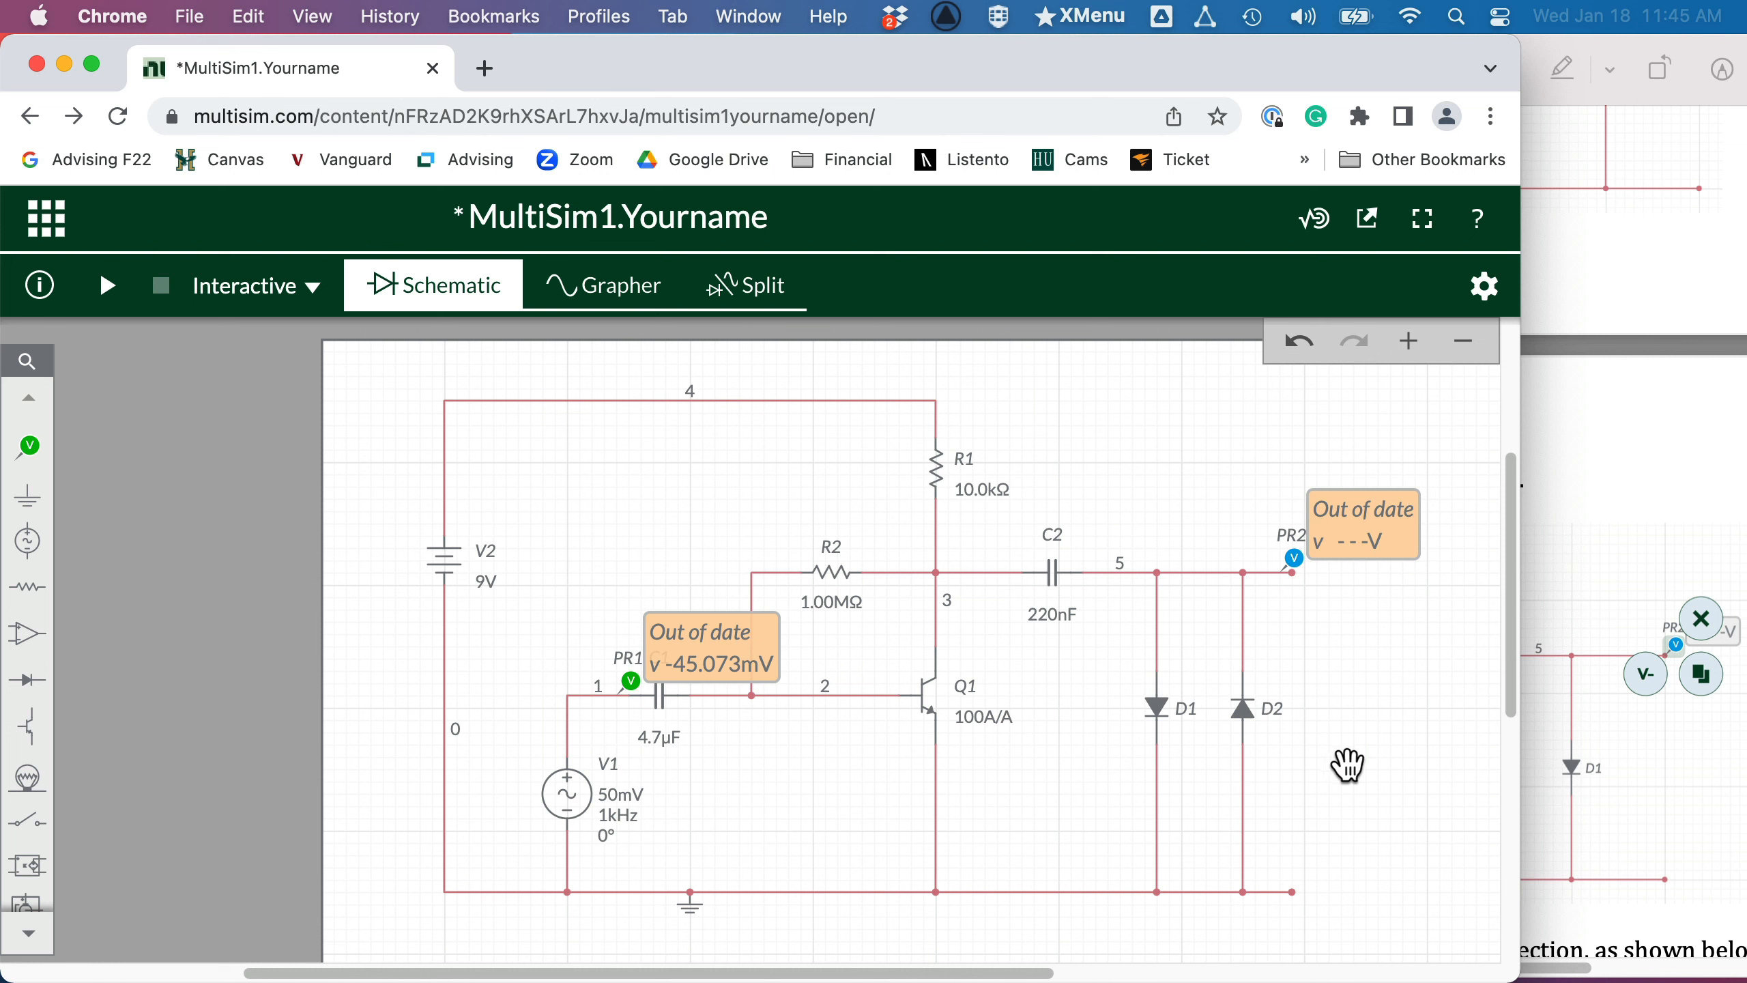
Step: Switch to the instructions in Preview and compare the two-diode circuit with the schematic in step 25
left_click(1637, 509)
scroll(1637, 509, "down", 3)
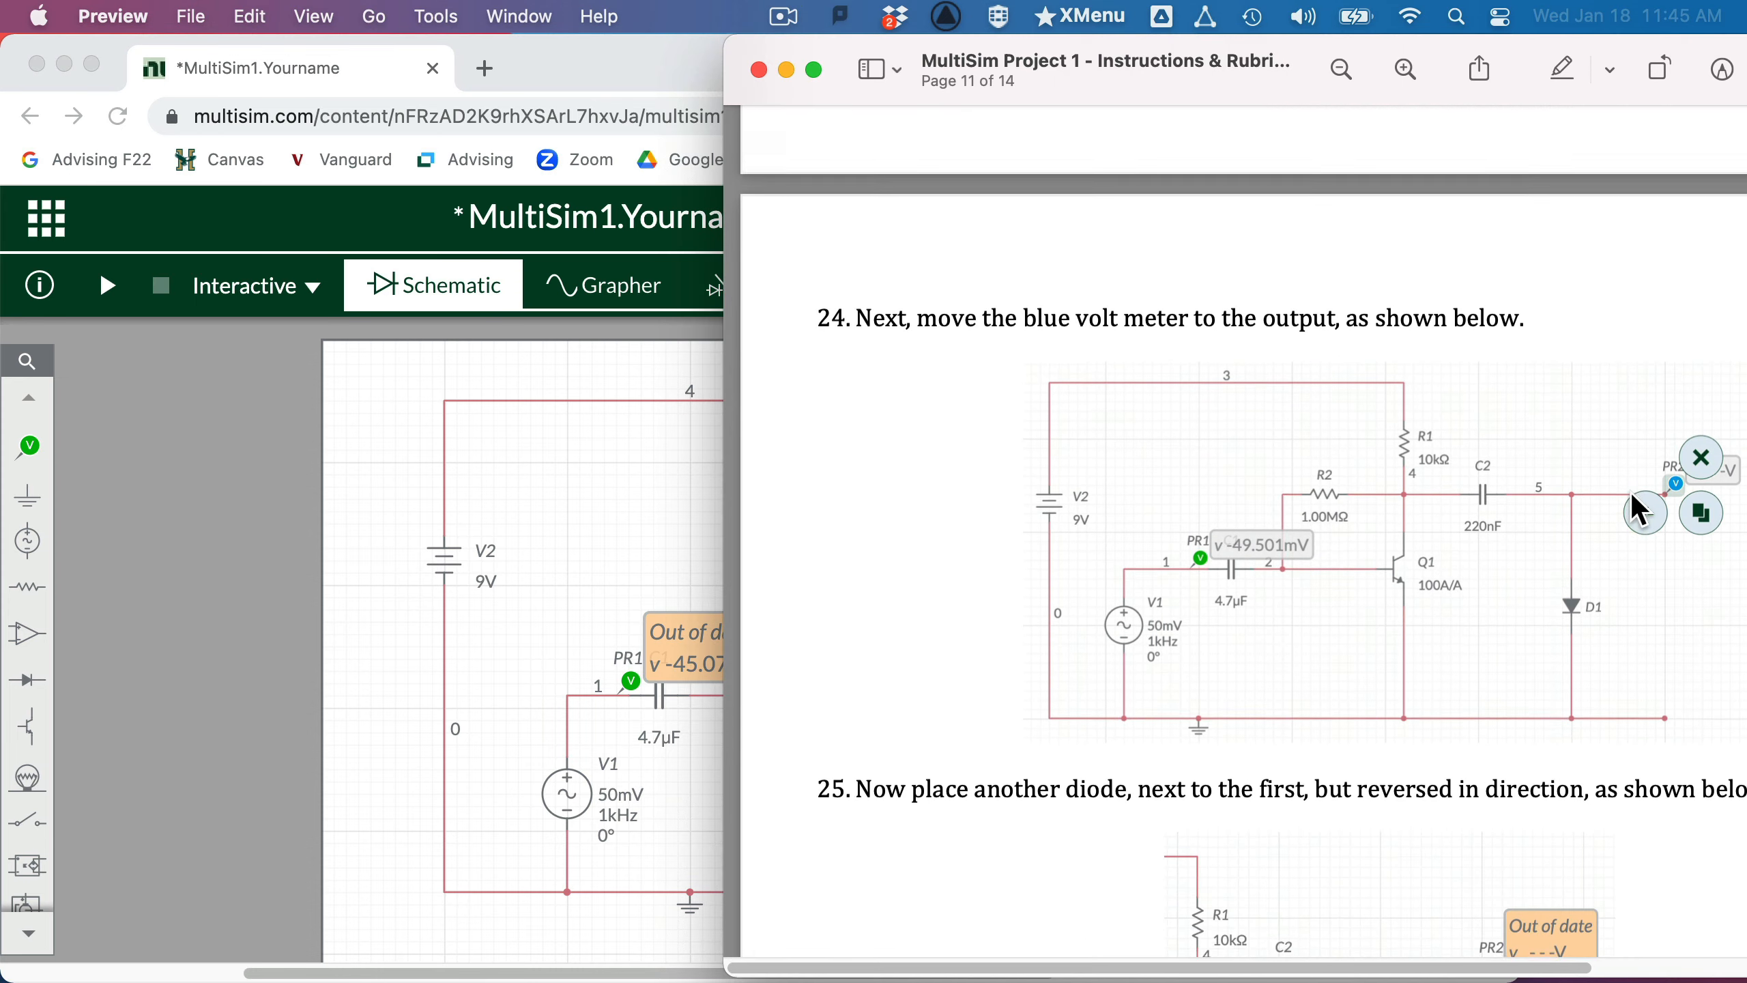
scroll(1633, 494, "down", 10)
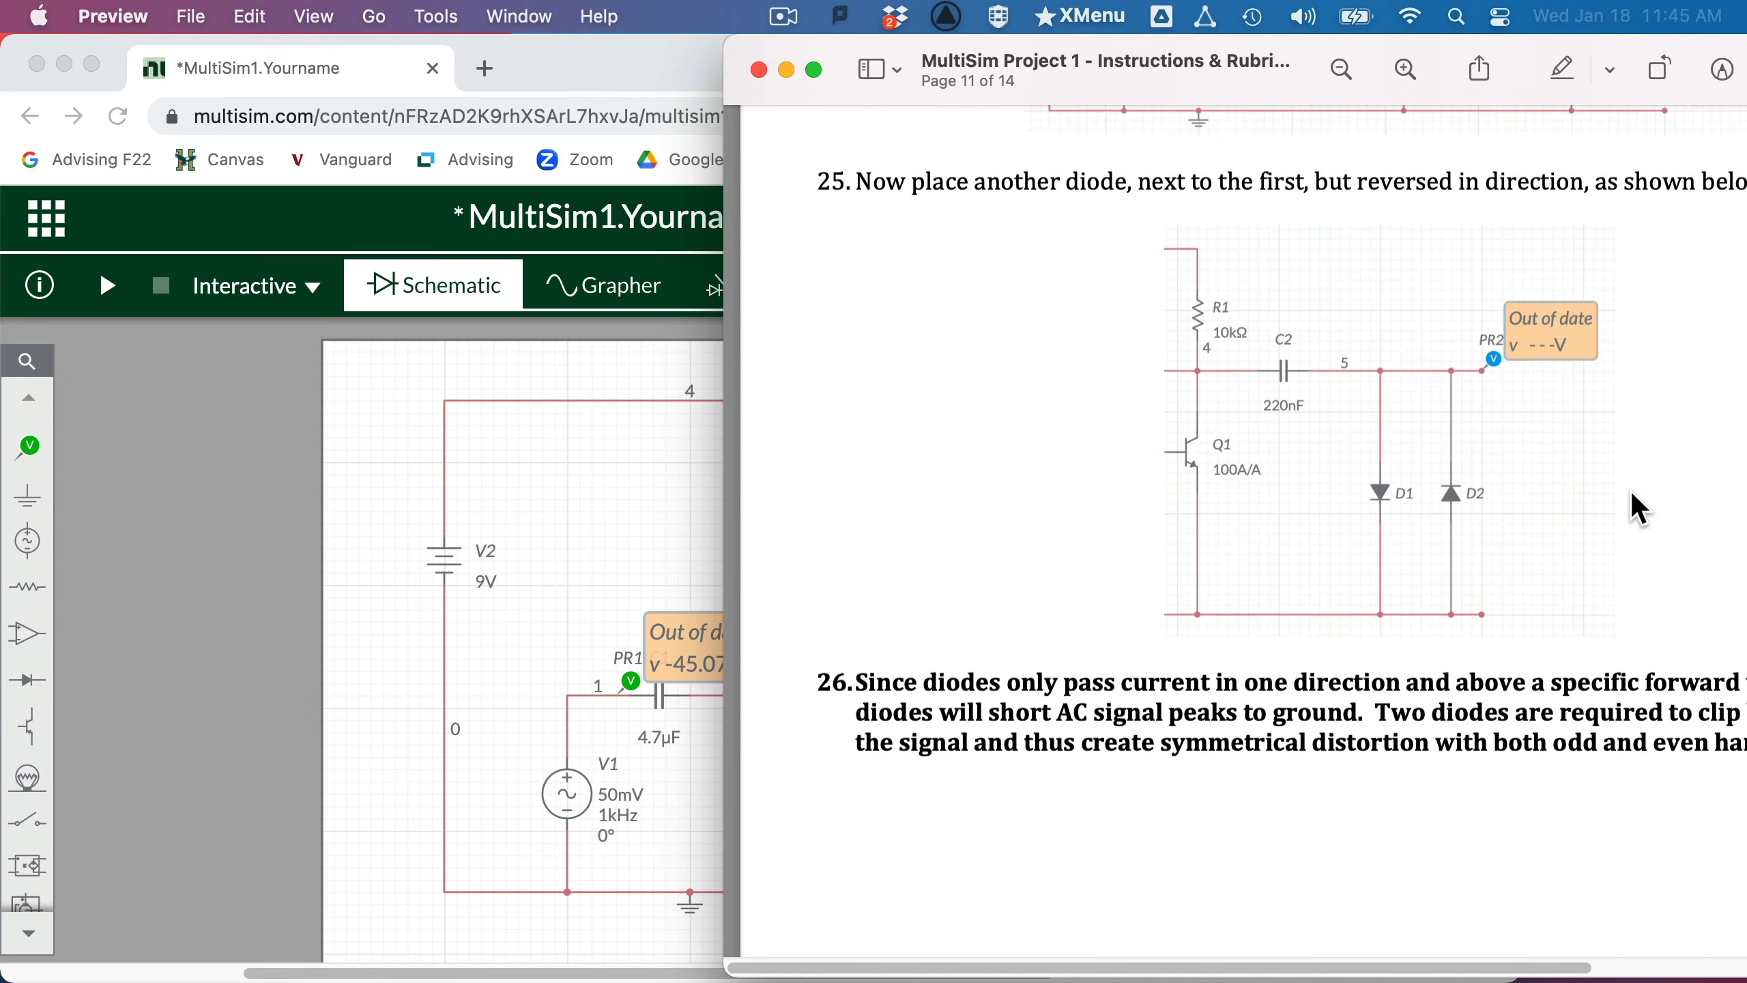
Step: Check the finished circuit schematic in step 27 of the instructions and return to Multisim Live in Chrome
scroll(1634, 495, "down", 10)
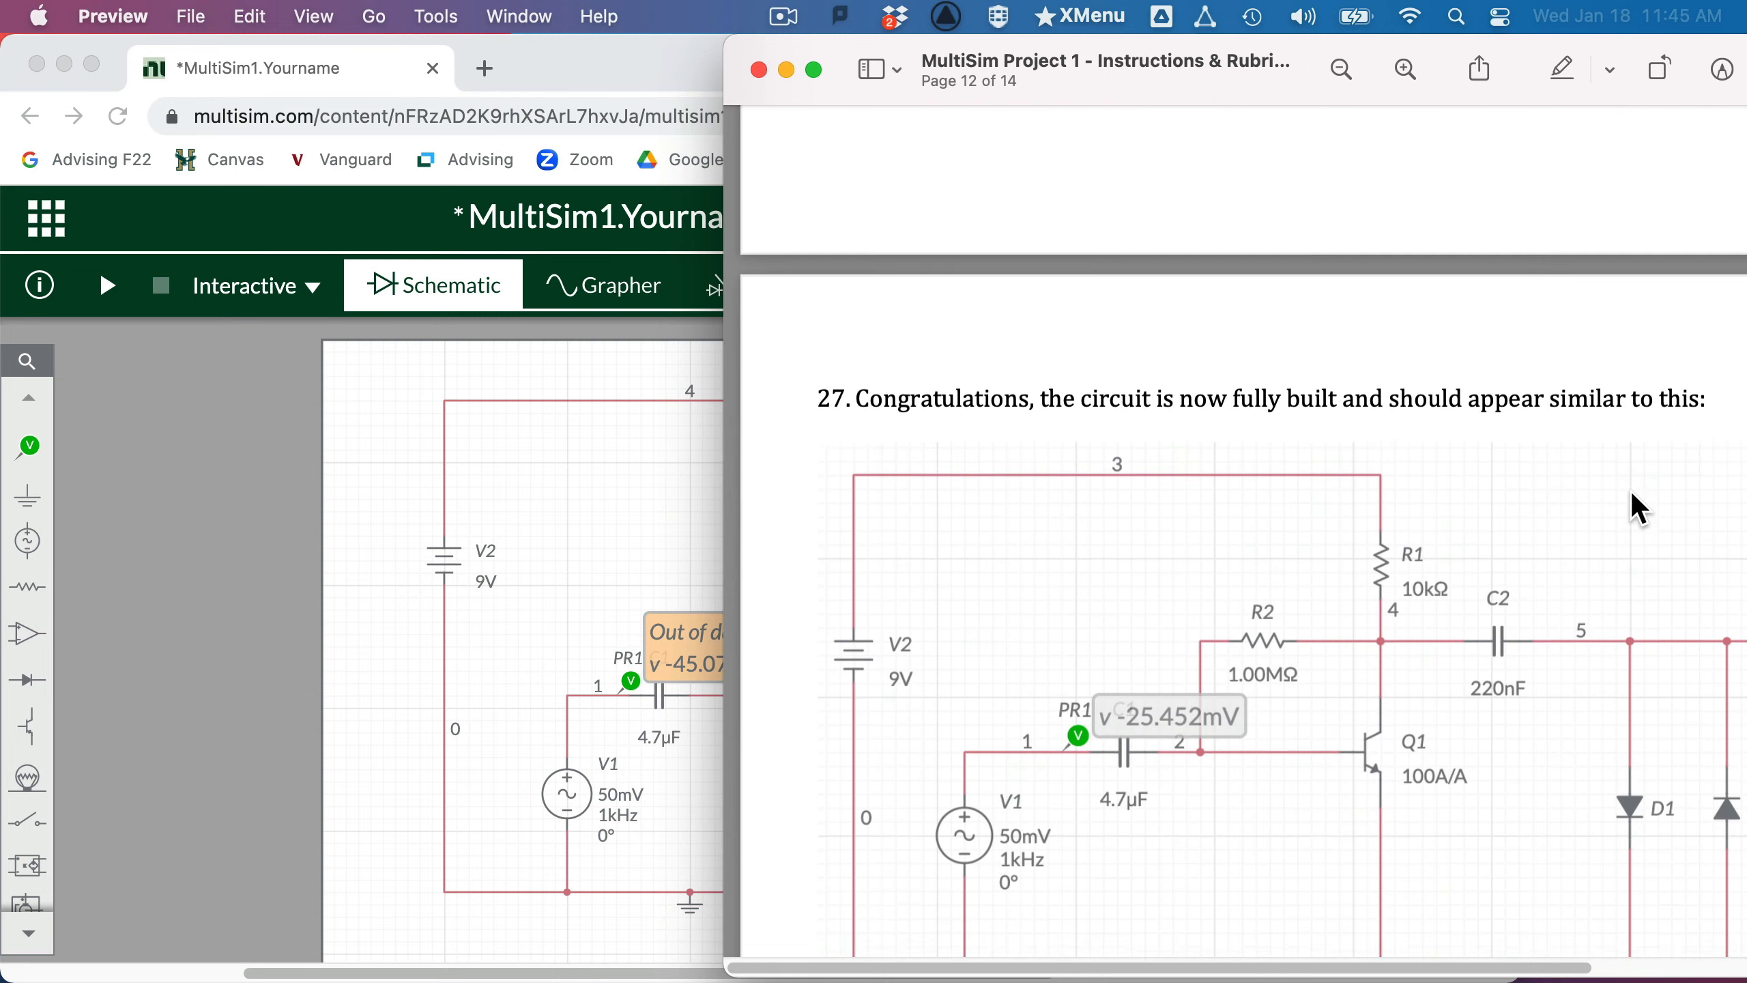
scroll(1629, 508, "down", 3)
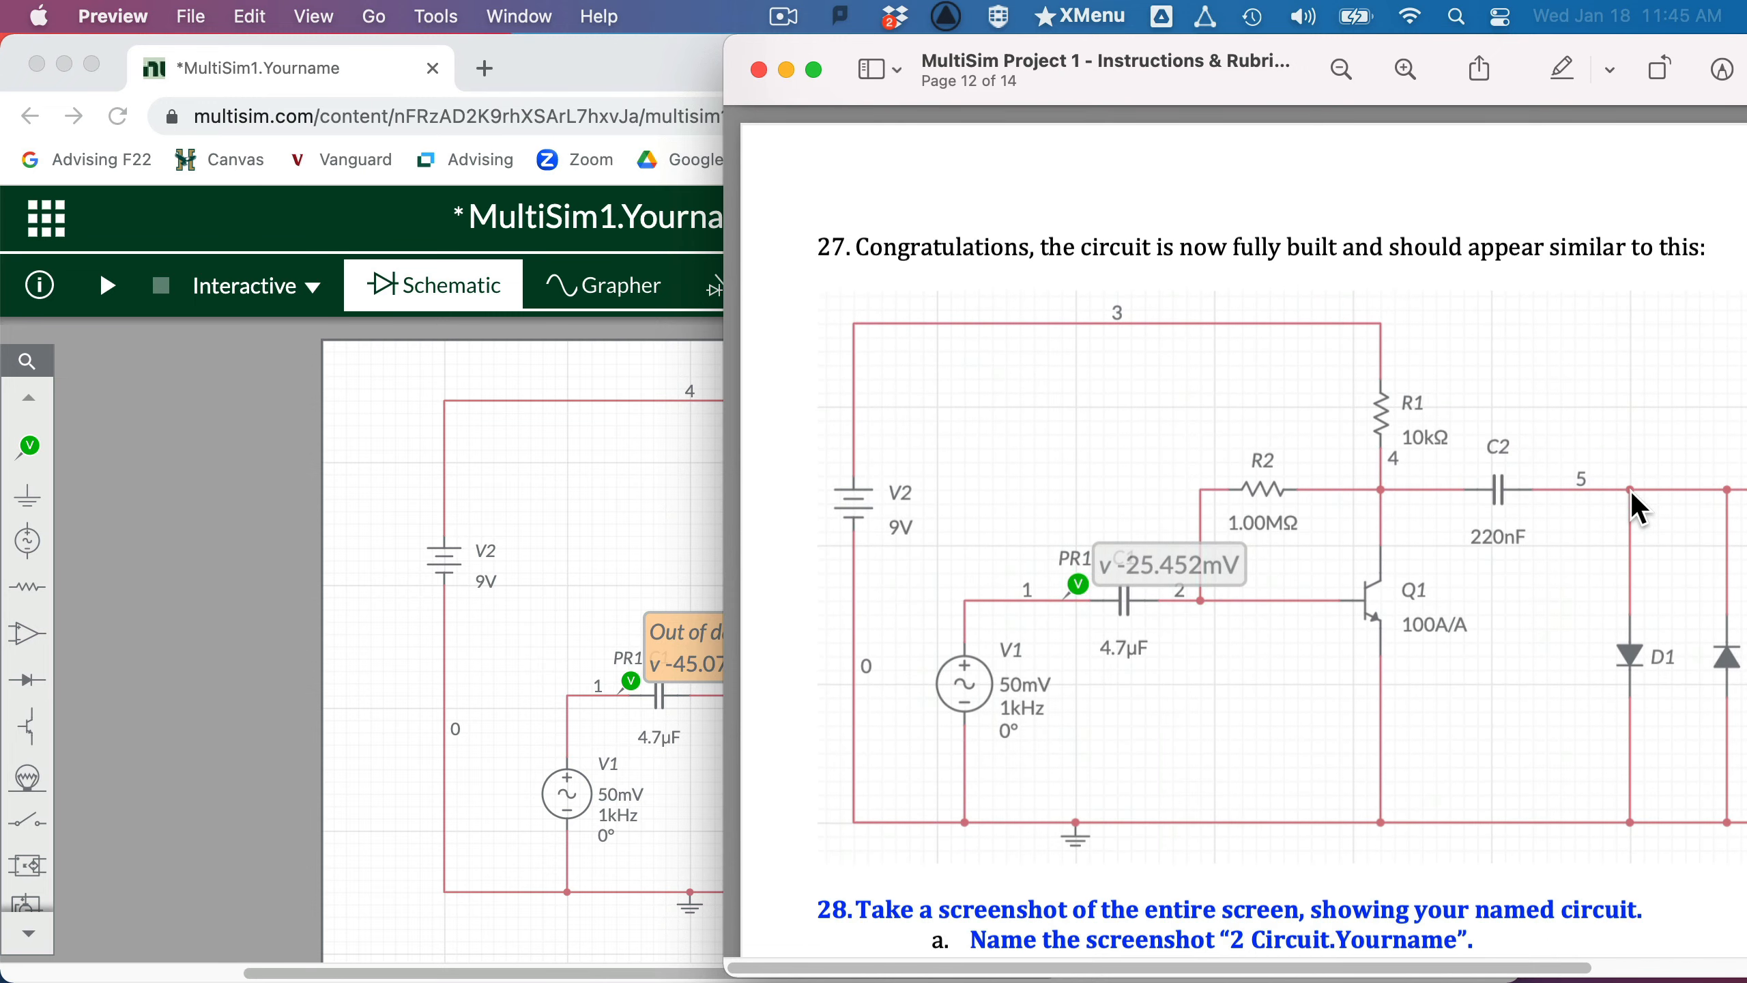
left_click(617, 491)
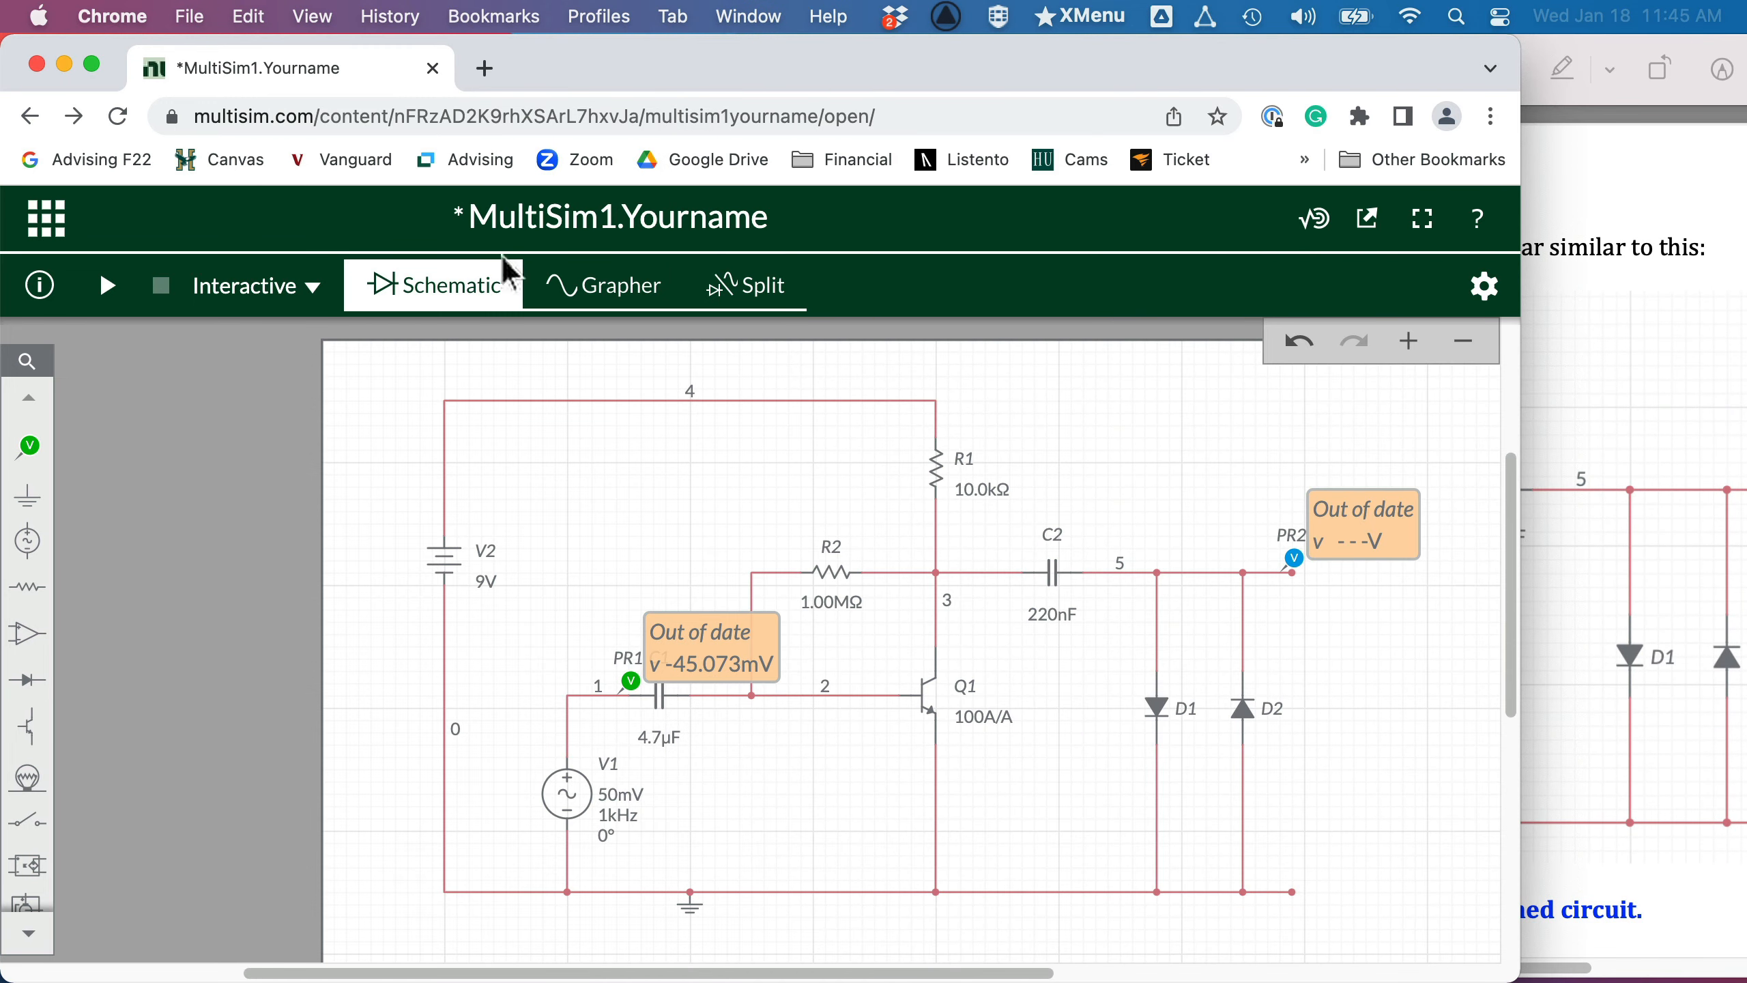
Step: Run the interactive simulation in Split view with the whole clipper circuit showing beside the graph
left_click(749, 282)
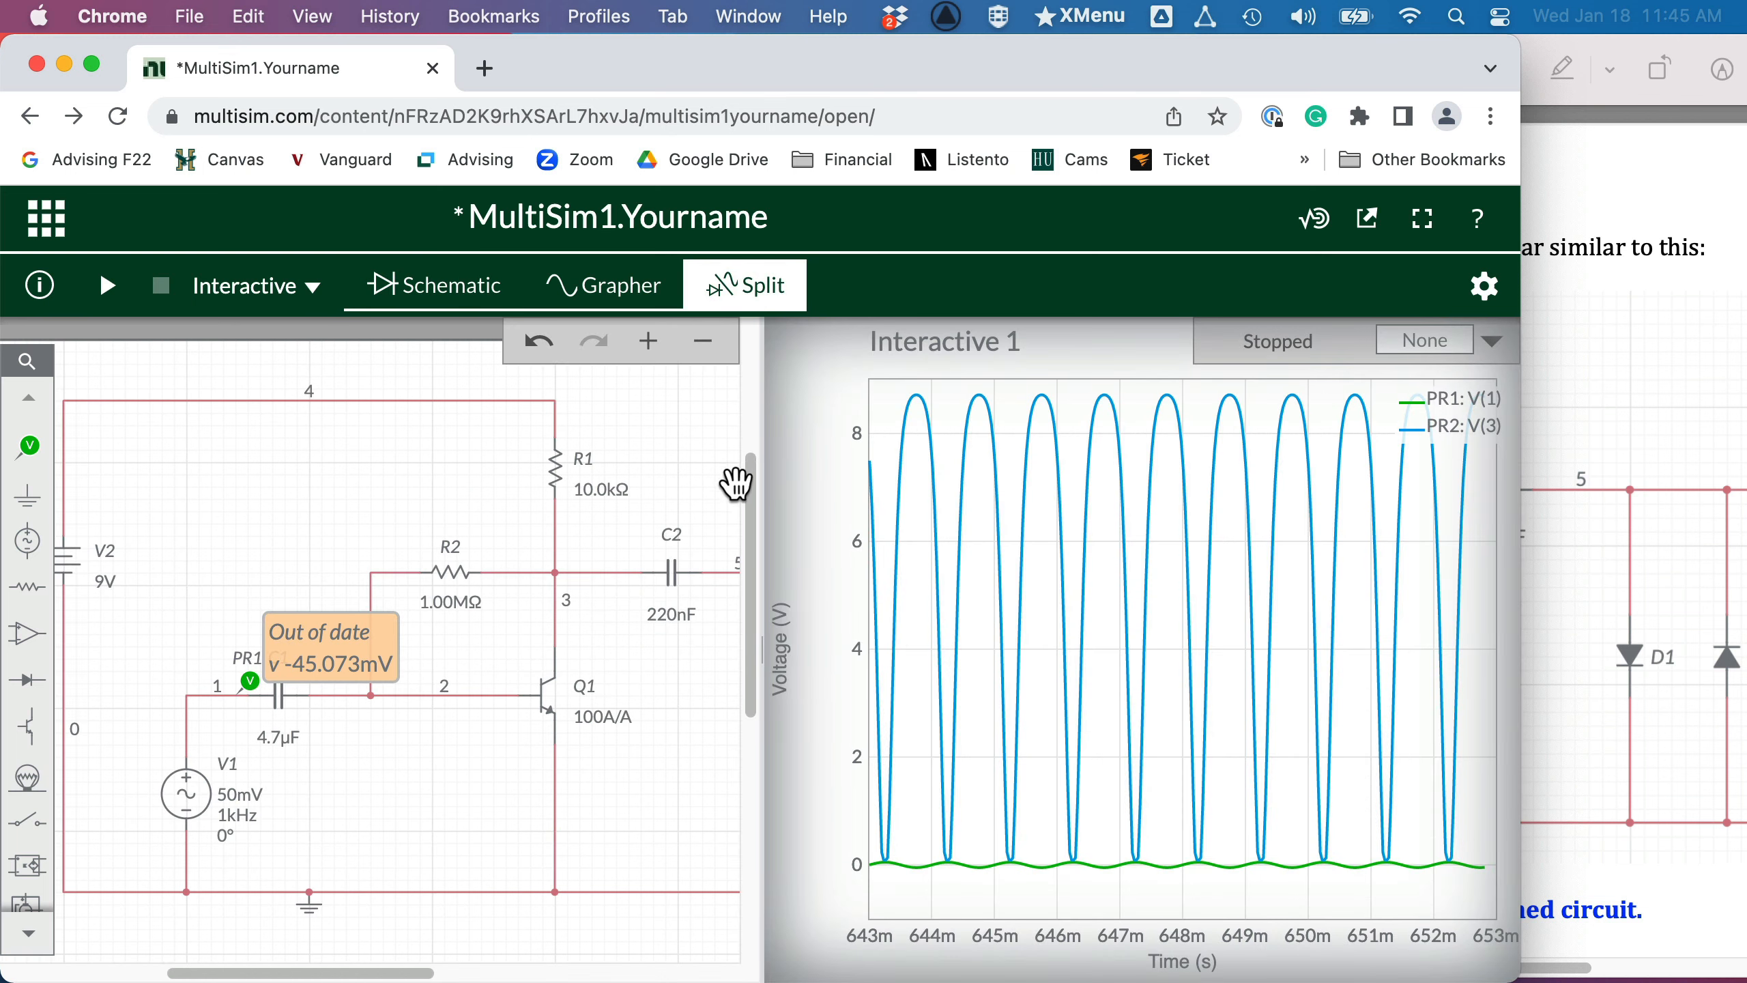
left_click(703, 342)
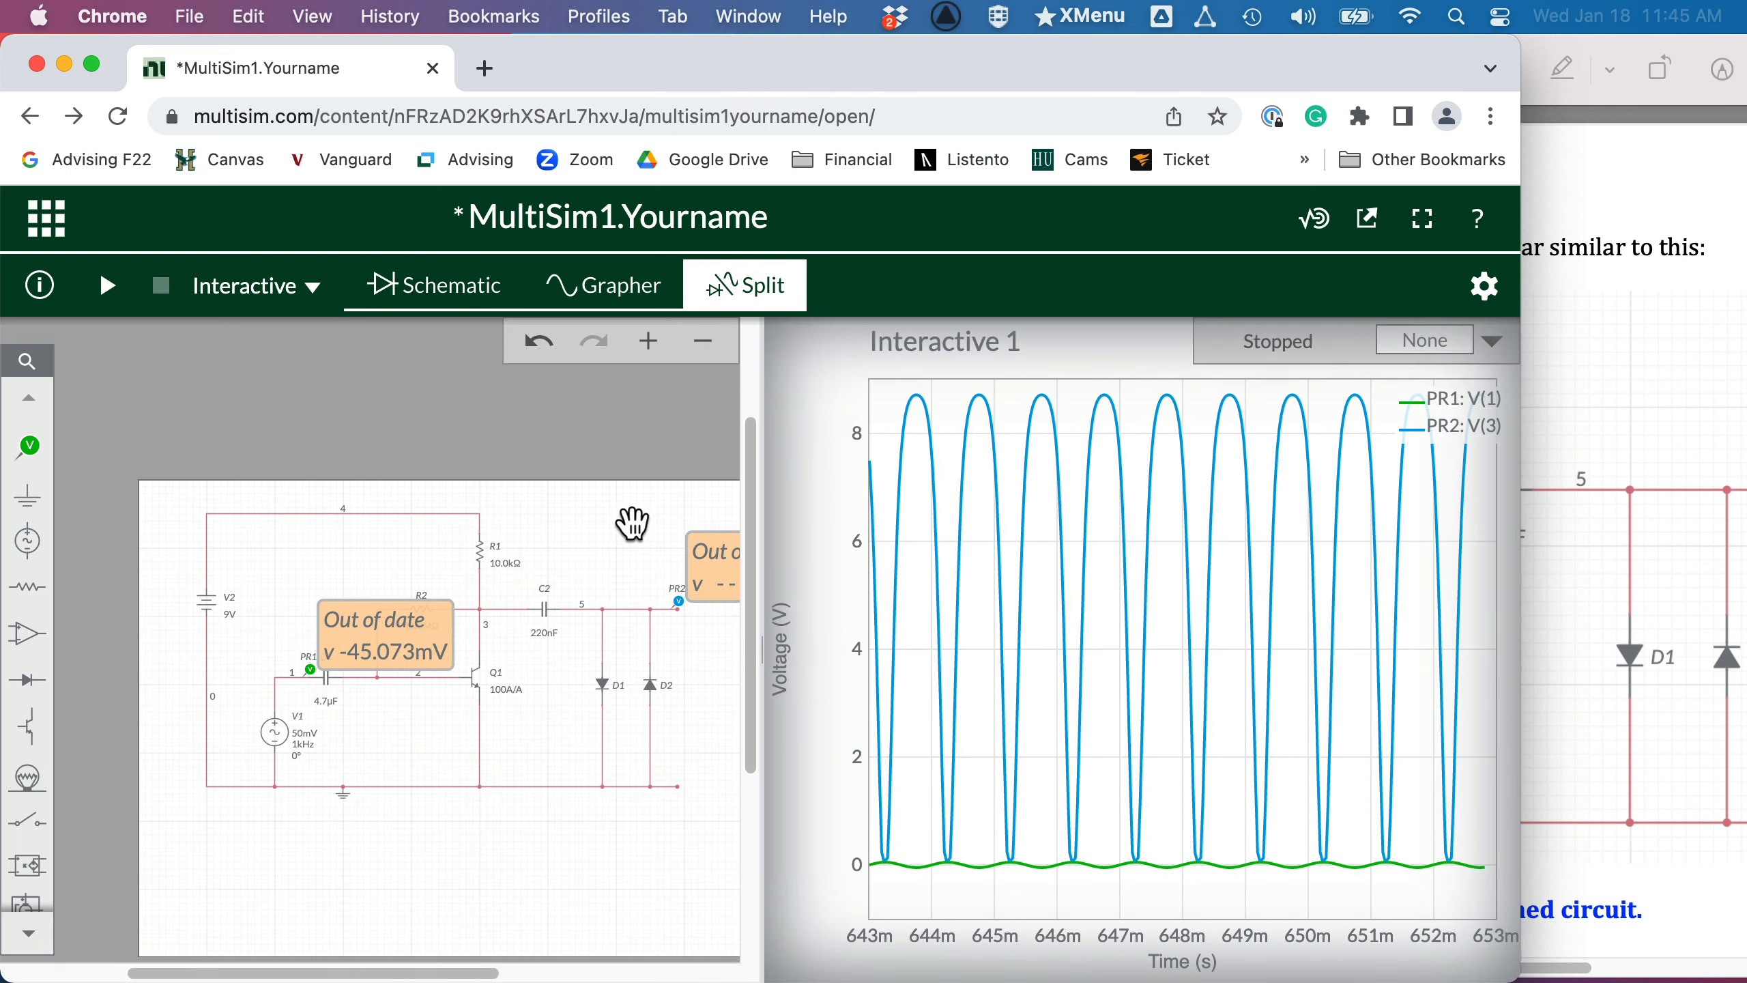
left_click_drag(631, 523, 552, 493)
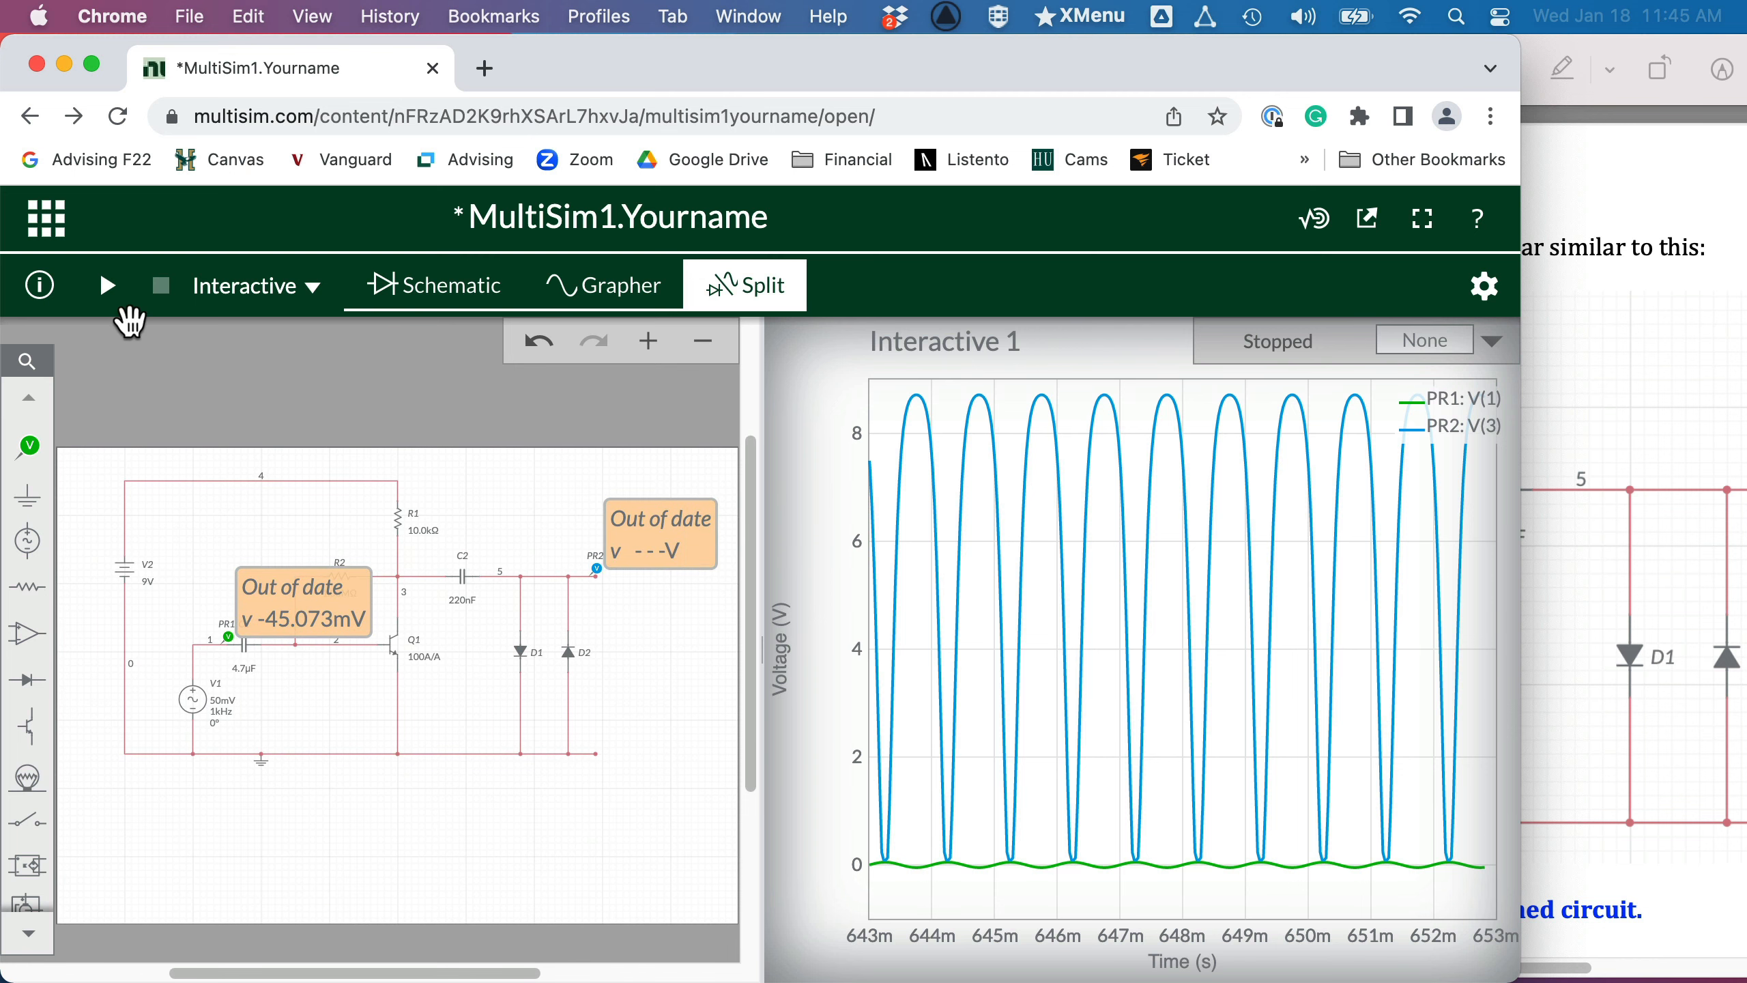
left_click(106, 287)
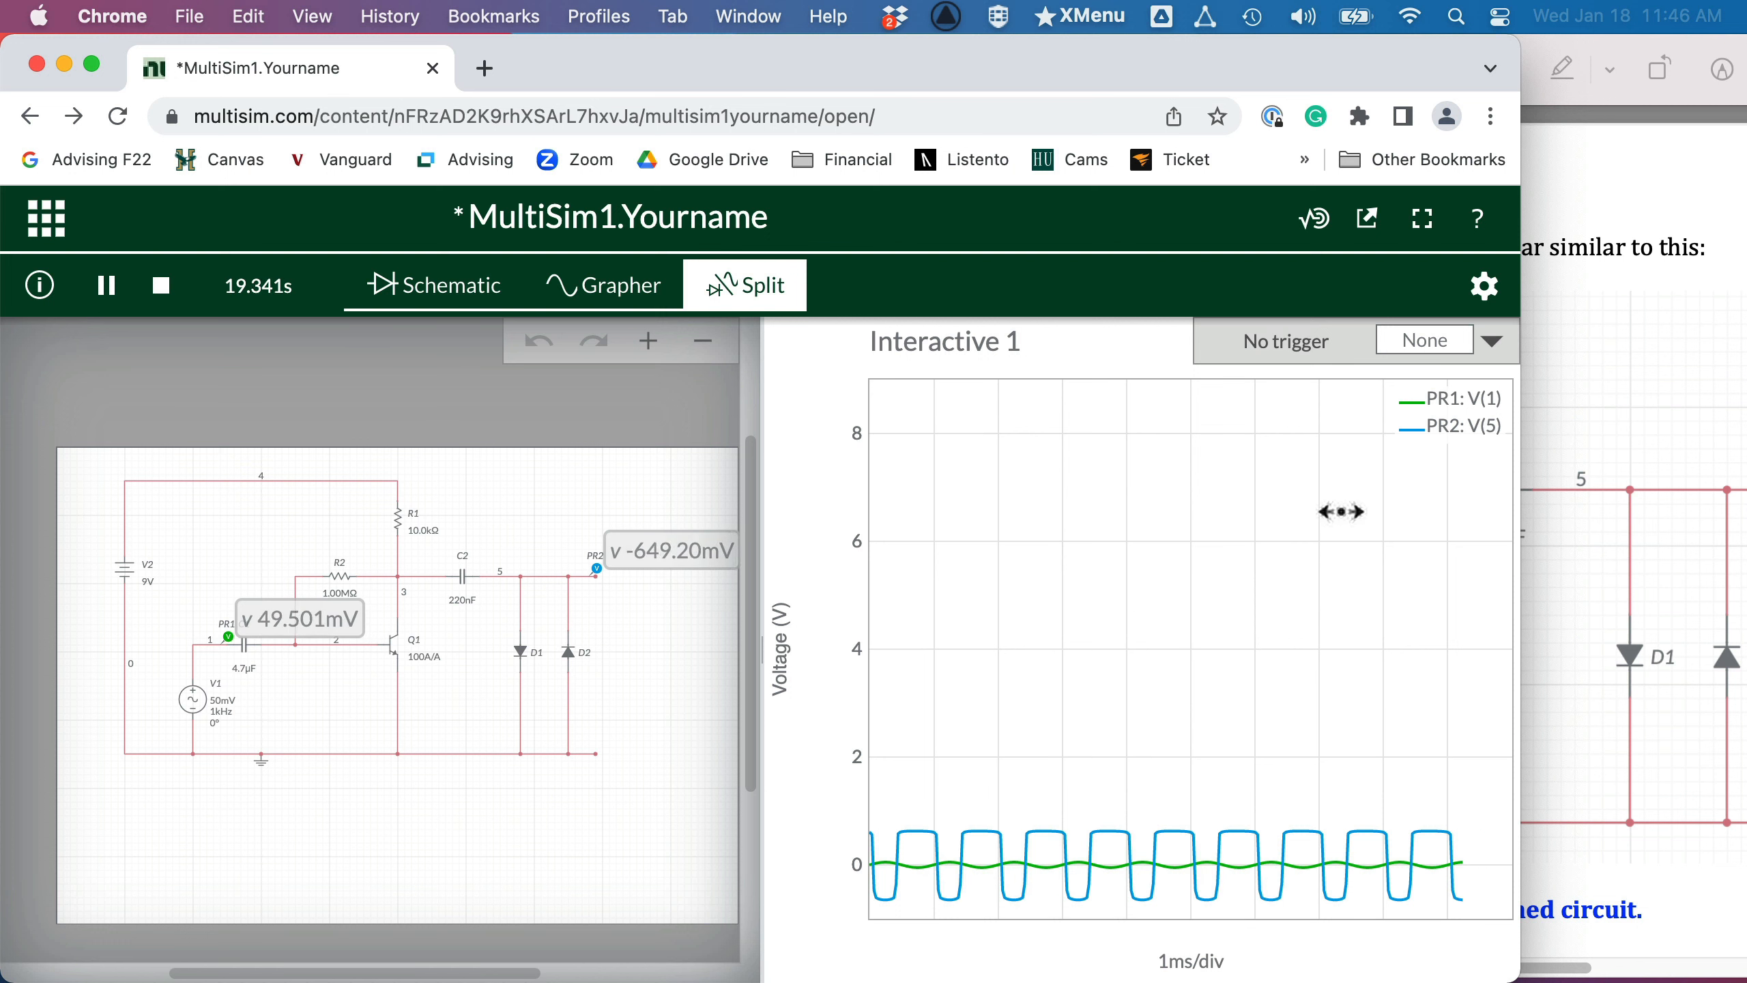
Step: Auto-scale the voltage axis of the Interactive 1 graph to fit both probe traces and close its settings
left_click(1484, 284)
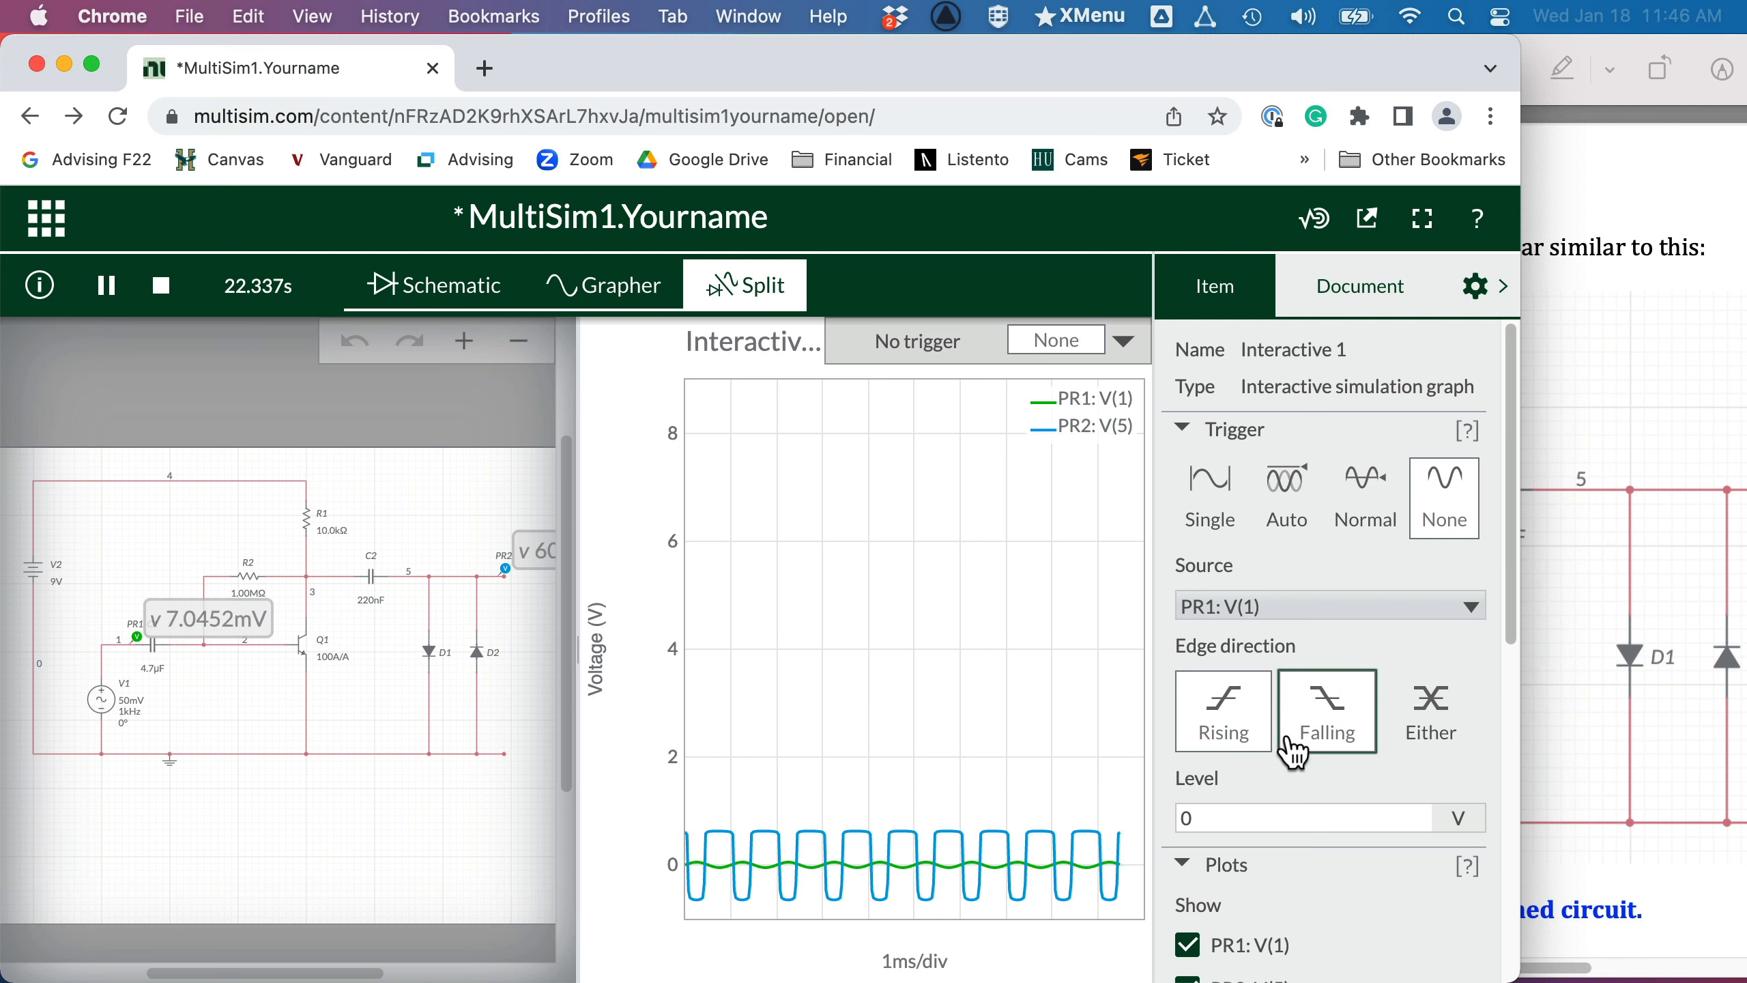
scroll(1287, 750, "down", 5)
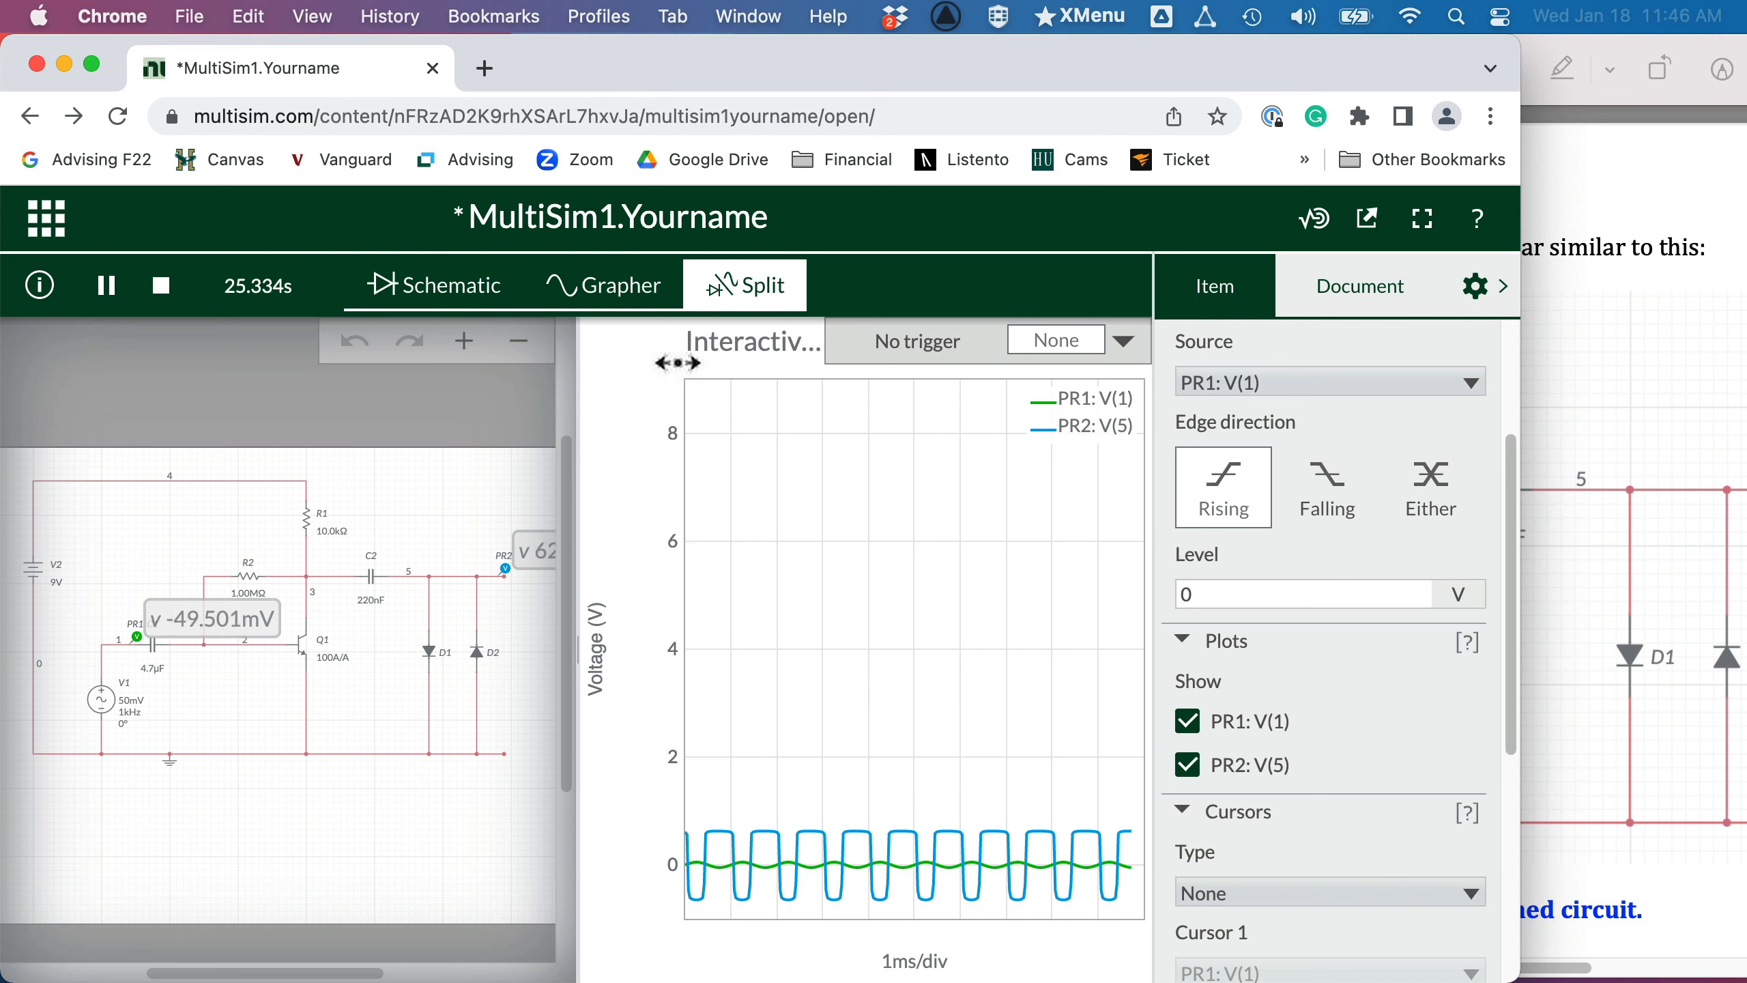
left_click(157, 342)
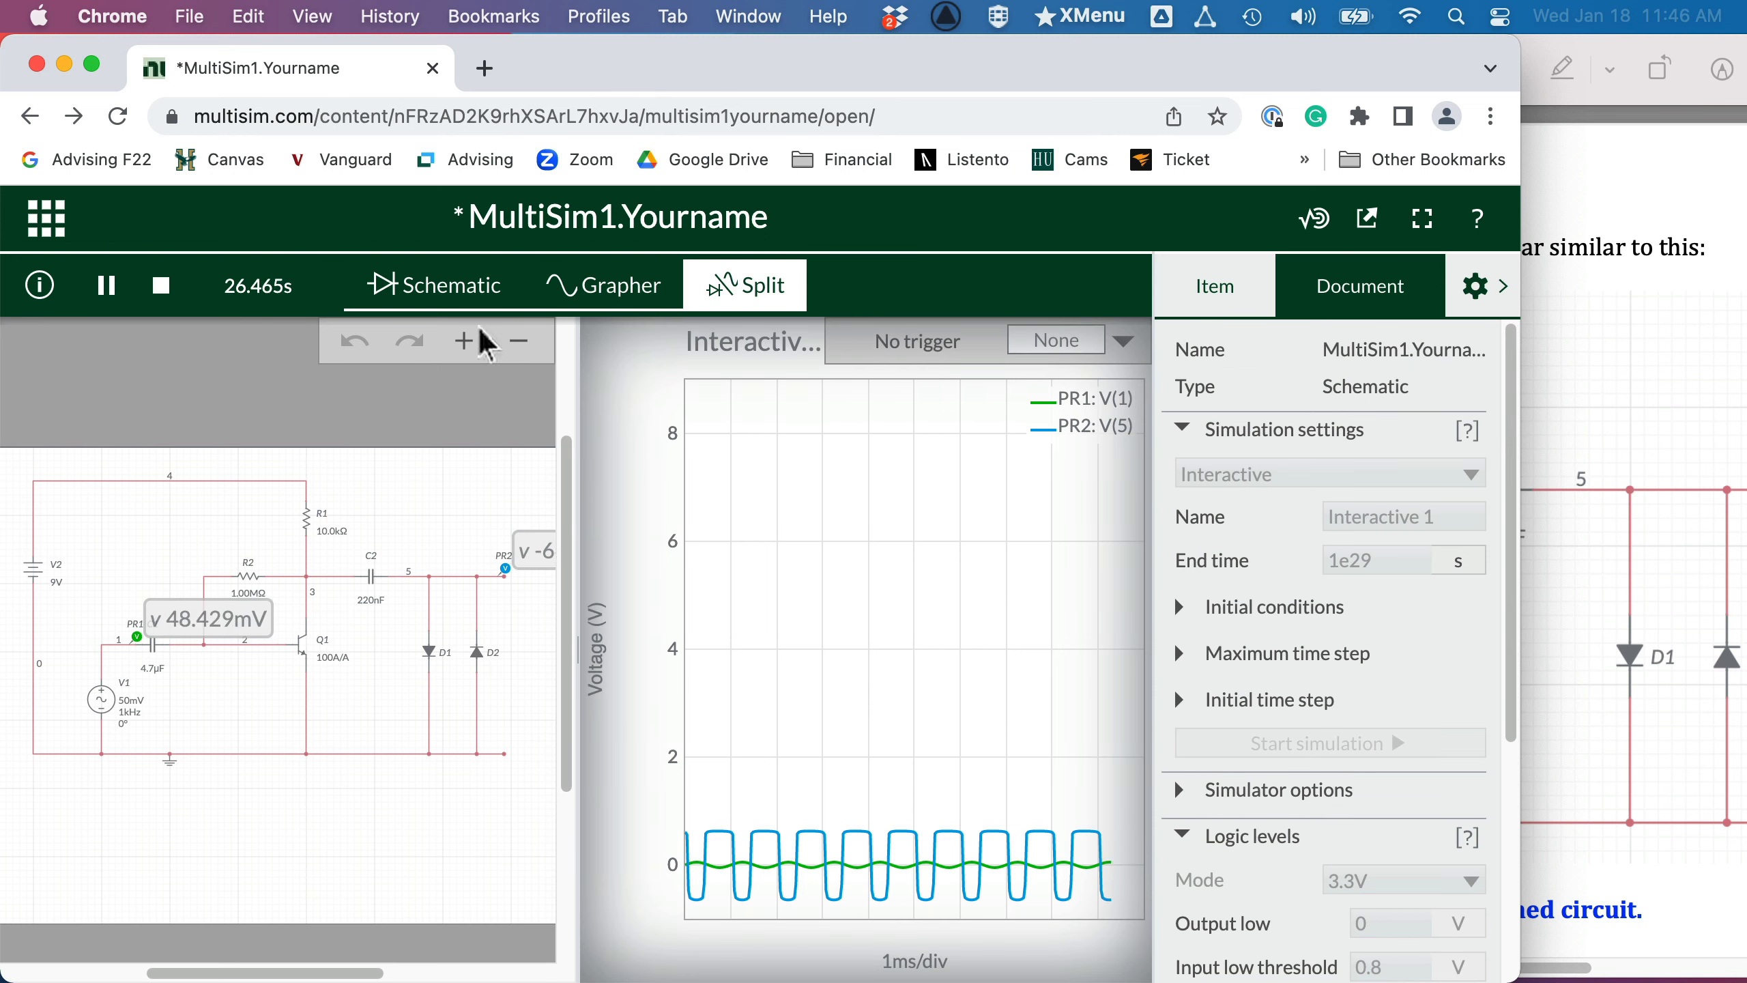
left_click(647, 333)
scroll(1358, 746, "down", 7)
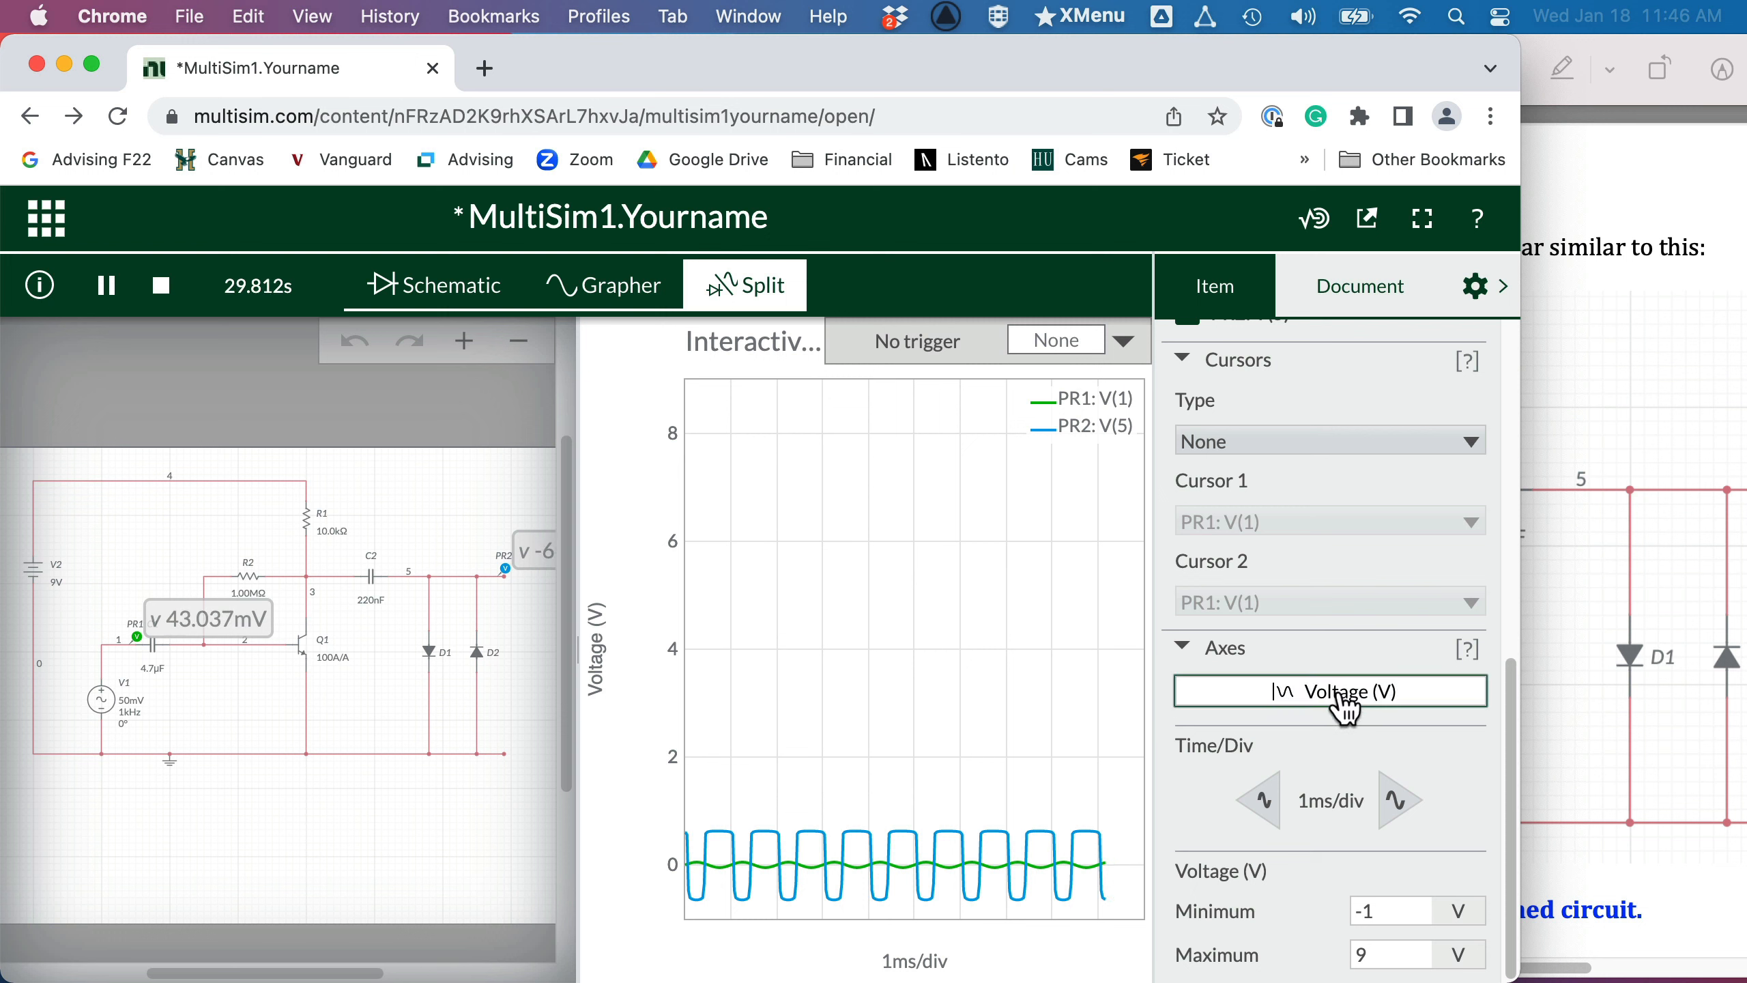
left_click(1344, 695)
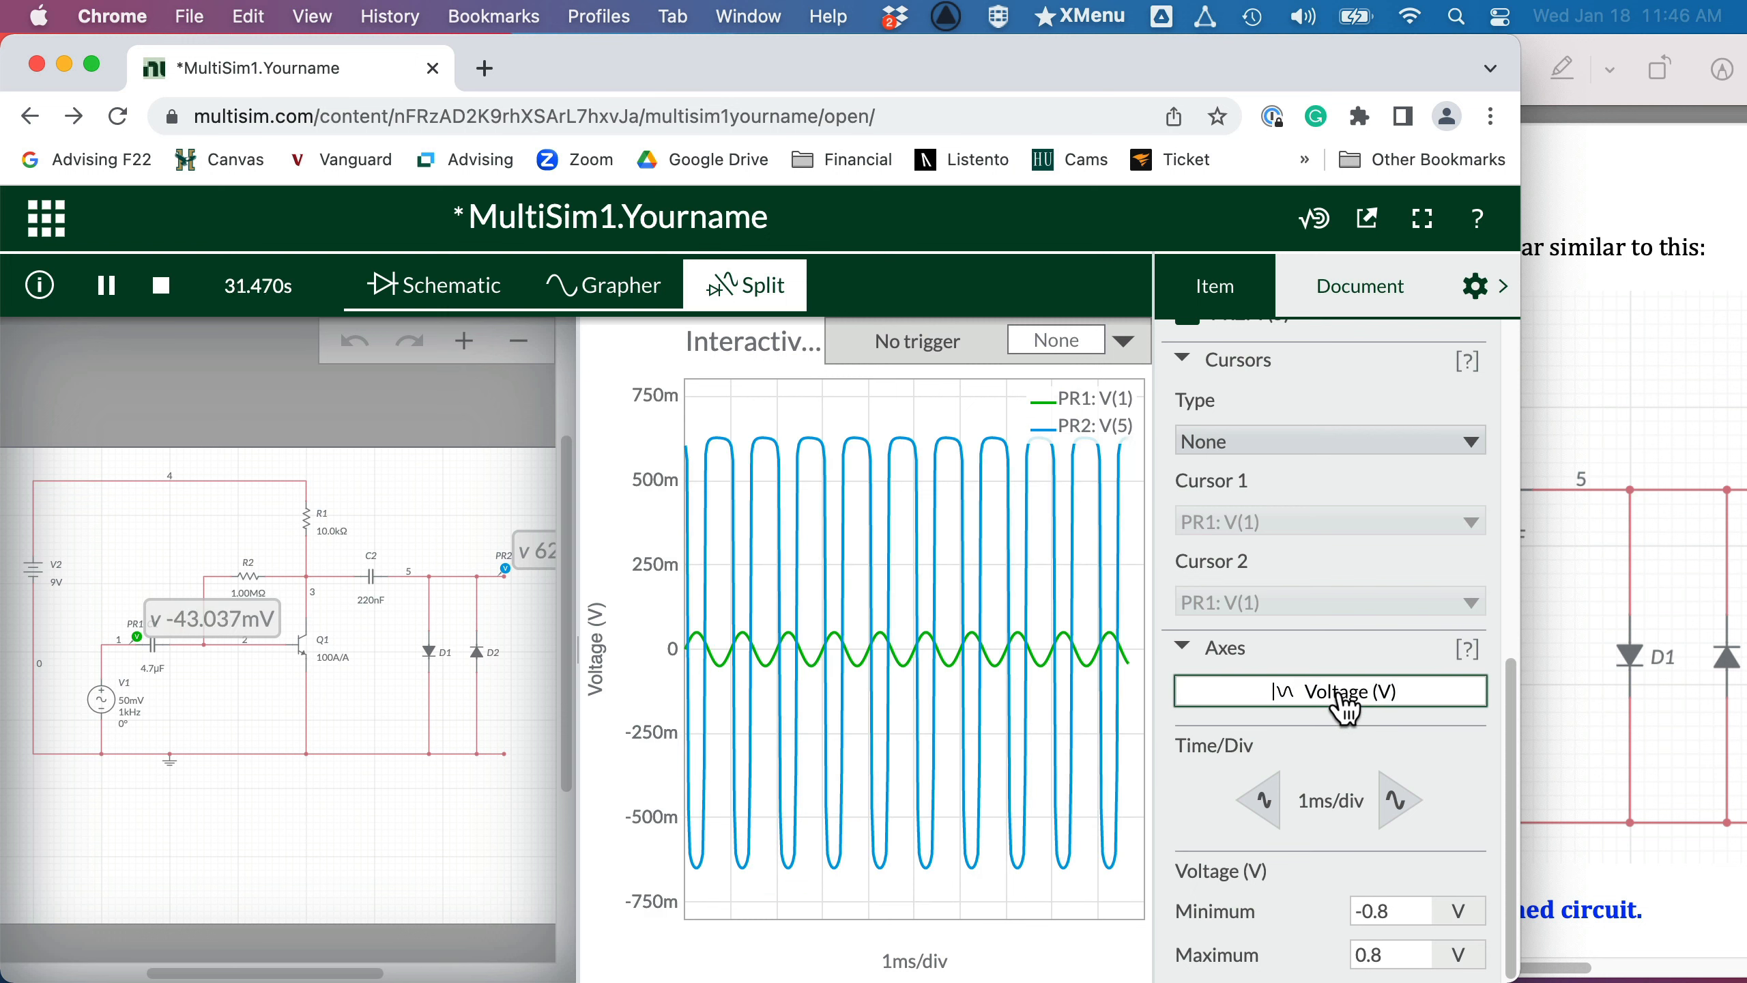
left_click(1375, 907)
left_click(1386, 957)
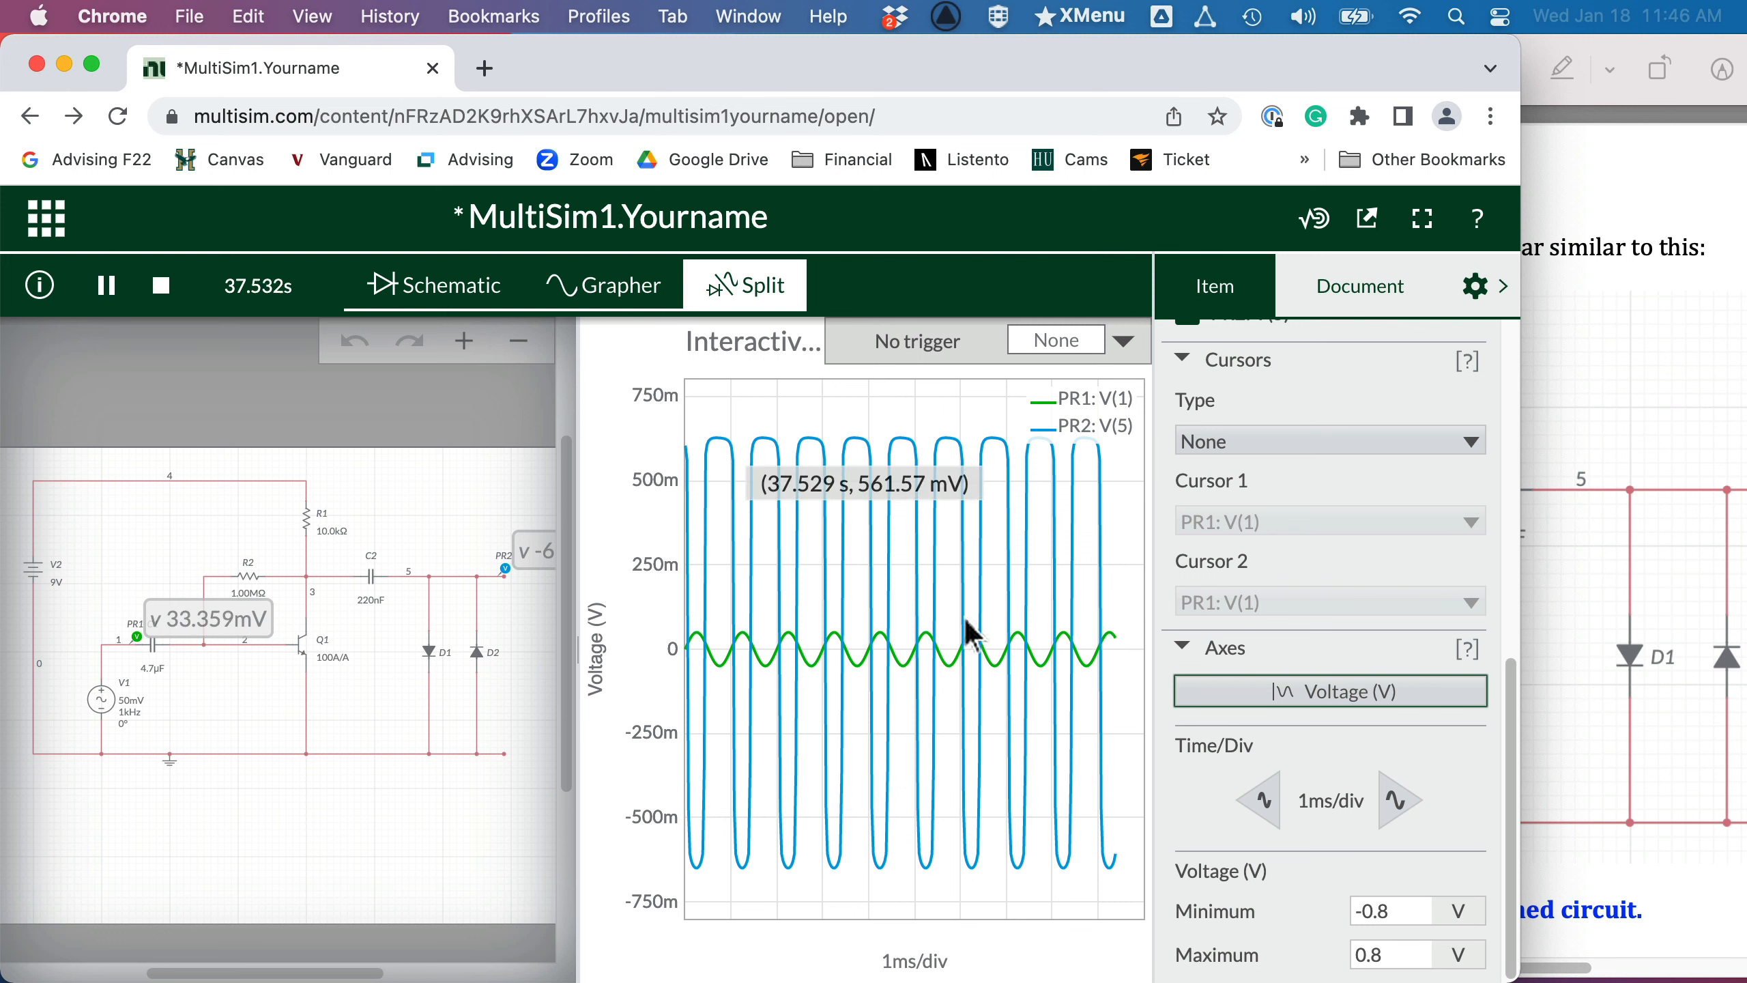
left_click(1491, 286)
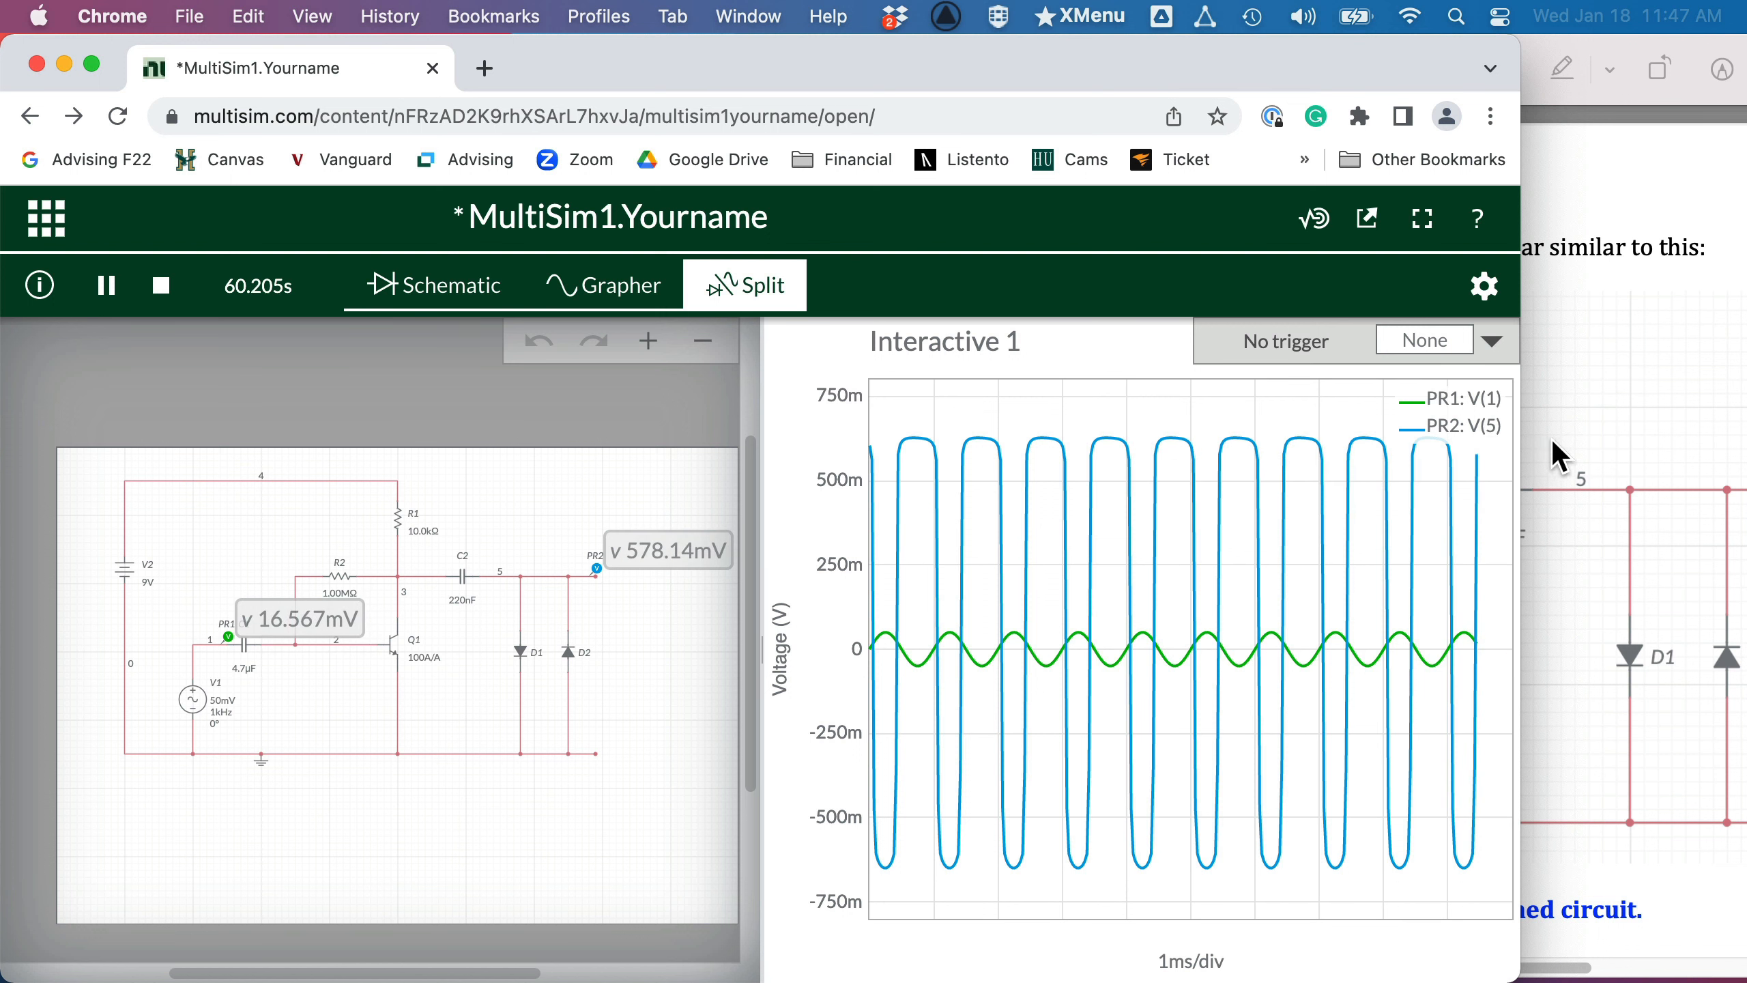
Step: Switch to the instructions in Preview and read steps 28 to 35, comparing the waveforms with and without clipping diodes
left_click(1618, 386)
scroll(1370, 551, "down", 5)
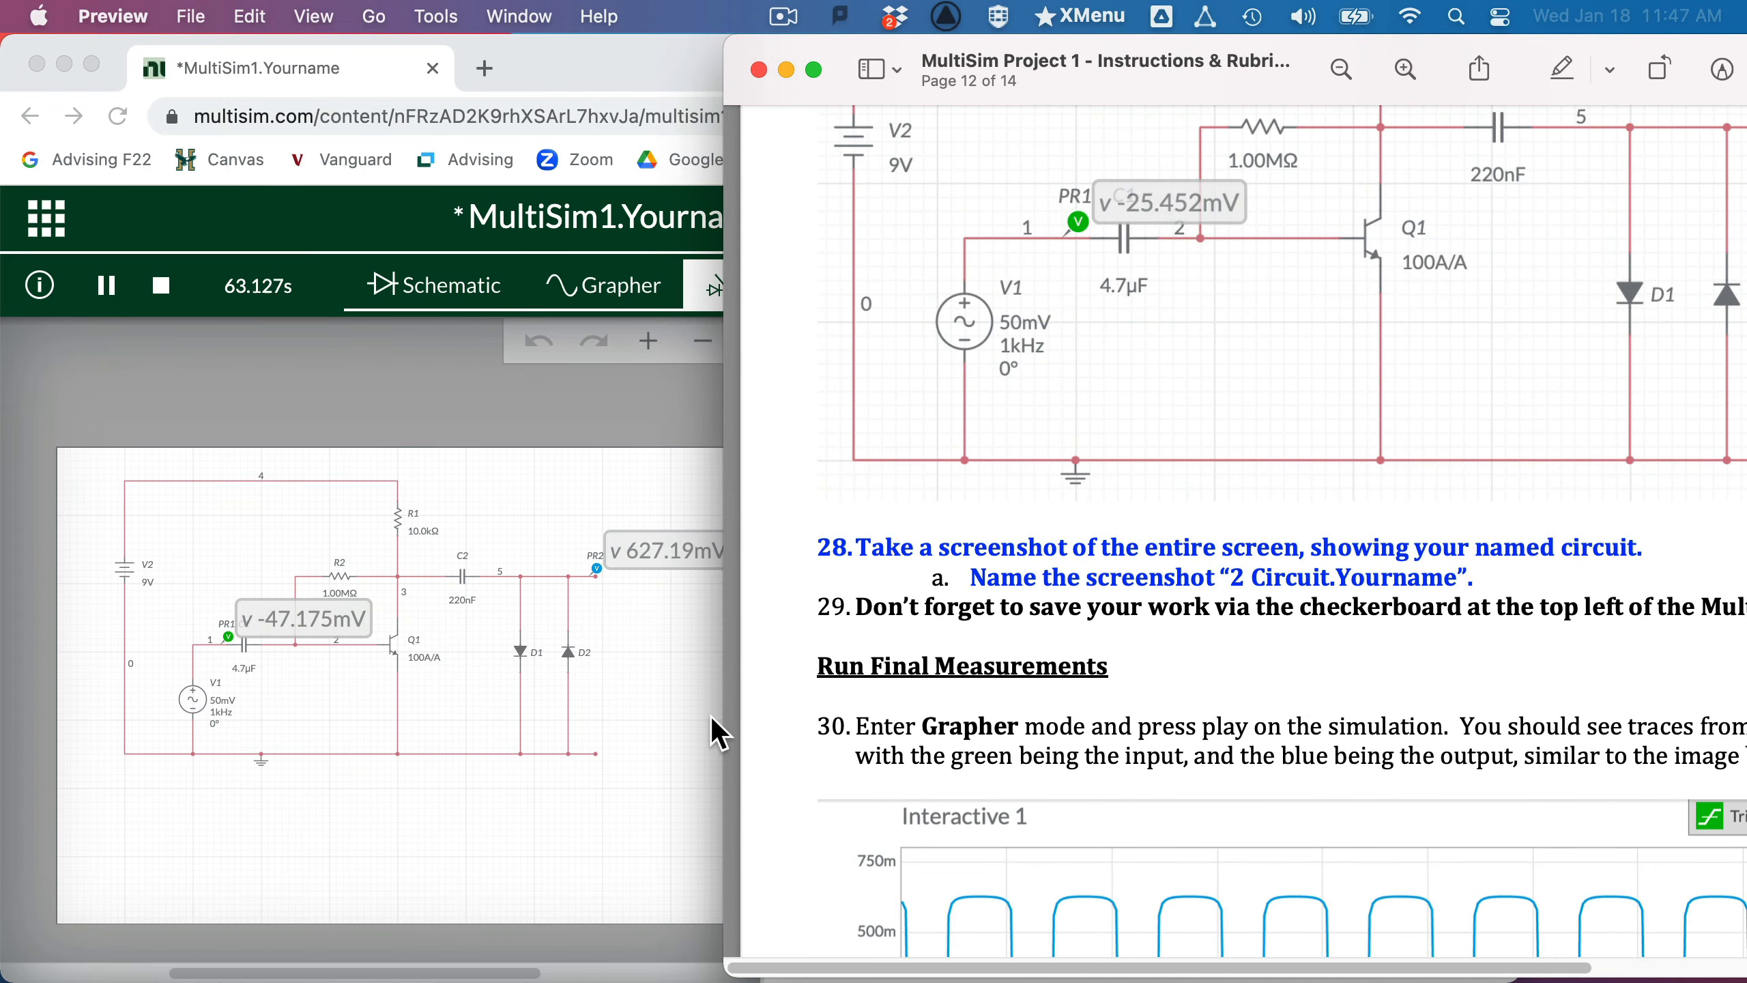
scroll(801, 752, "down", 10)
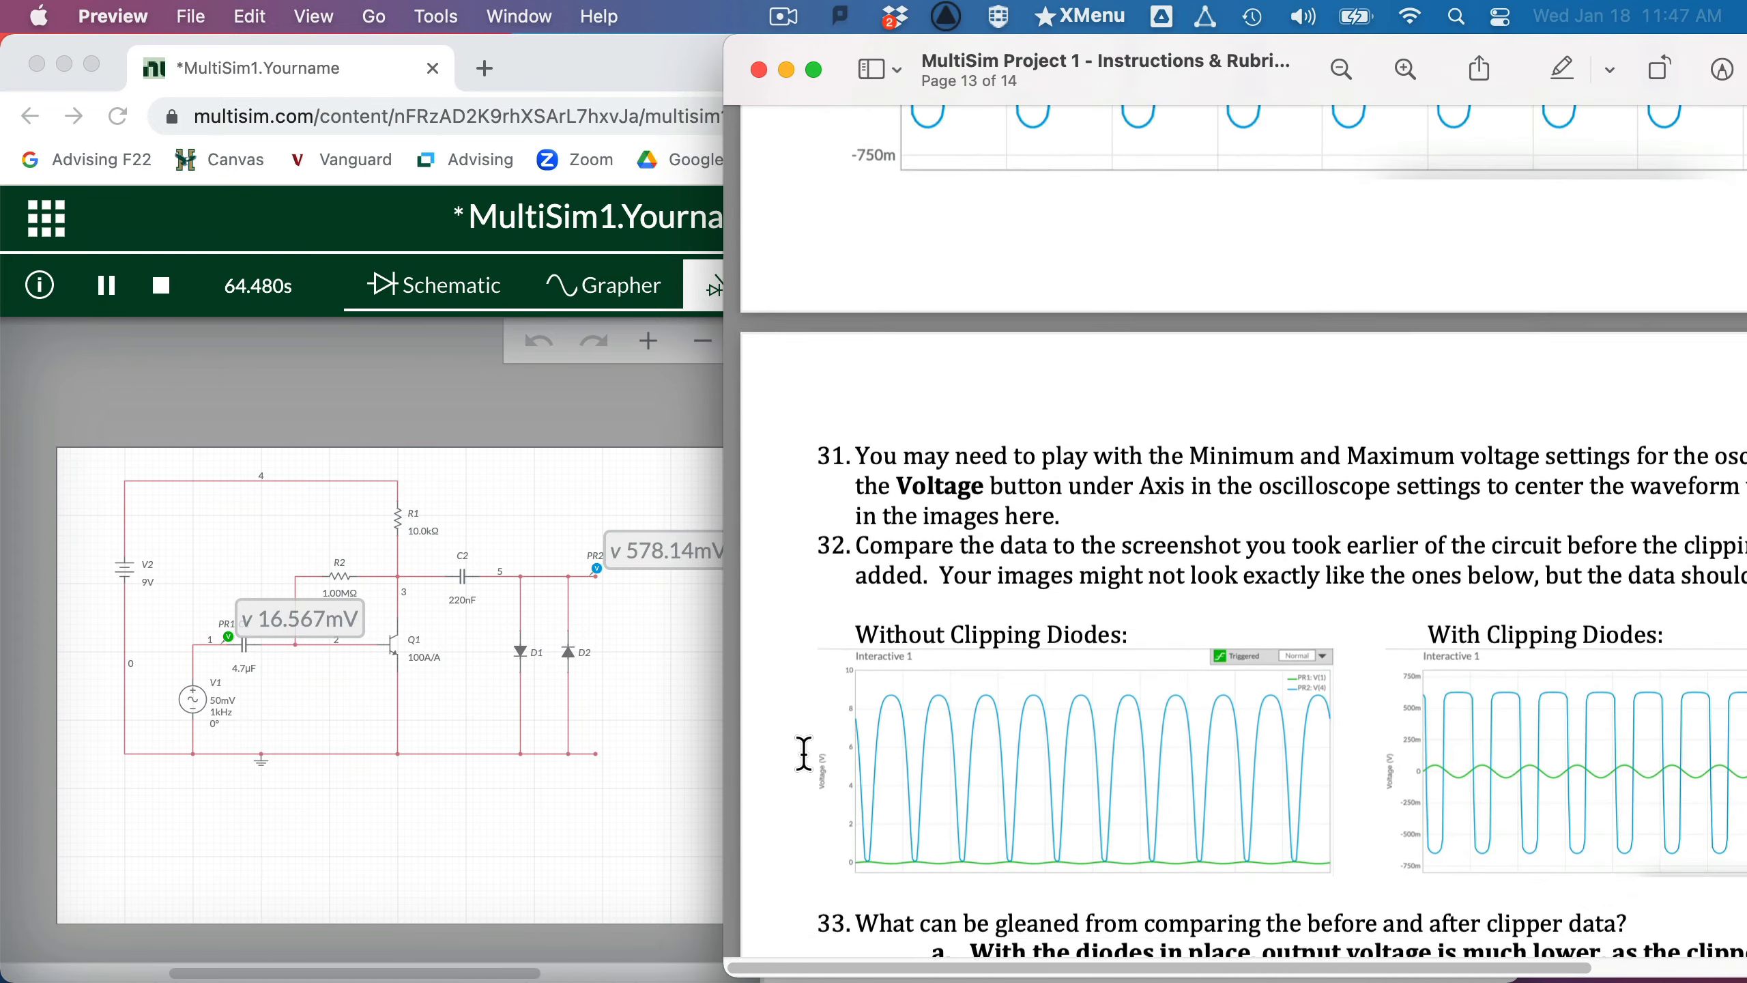
scroll(801, 752, "down", 4)
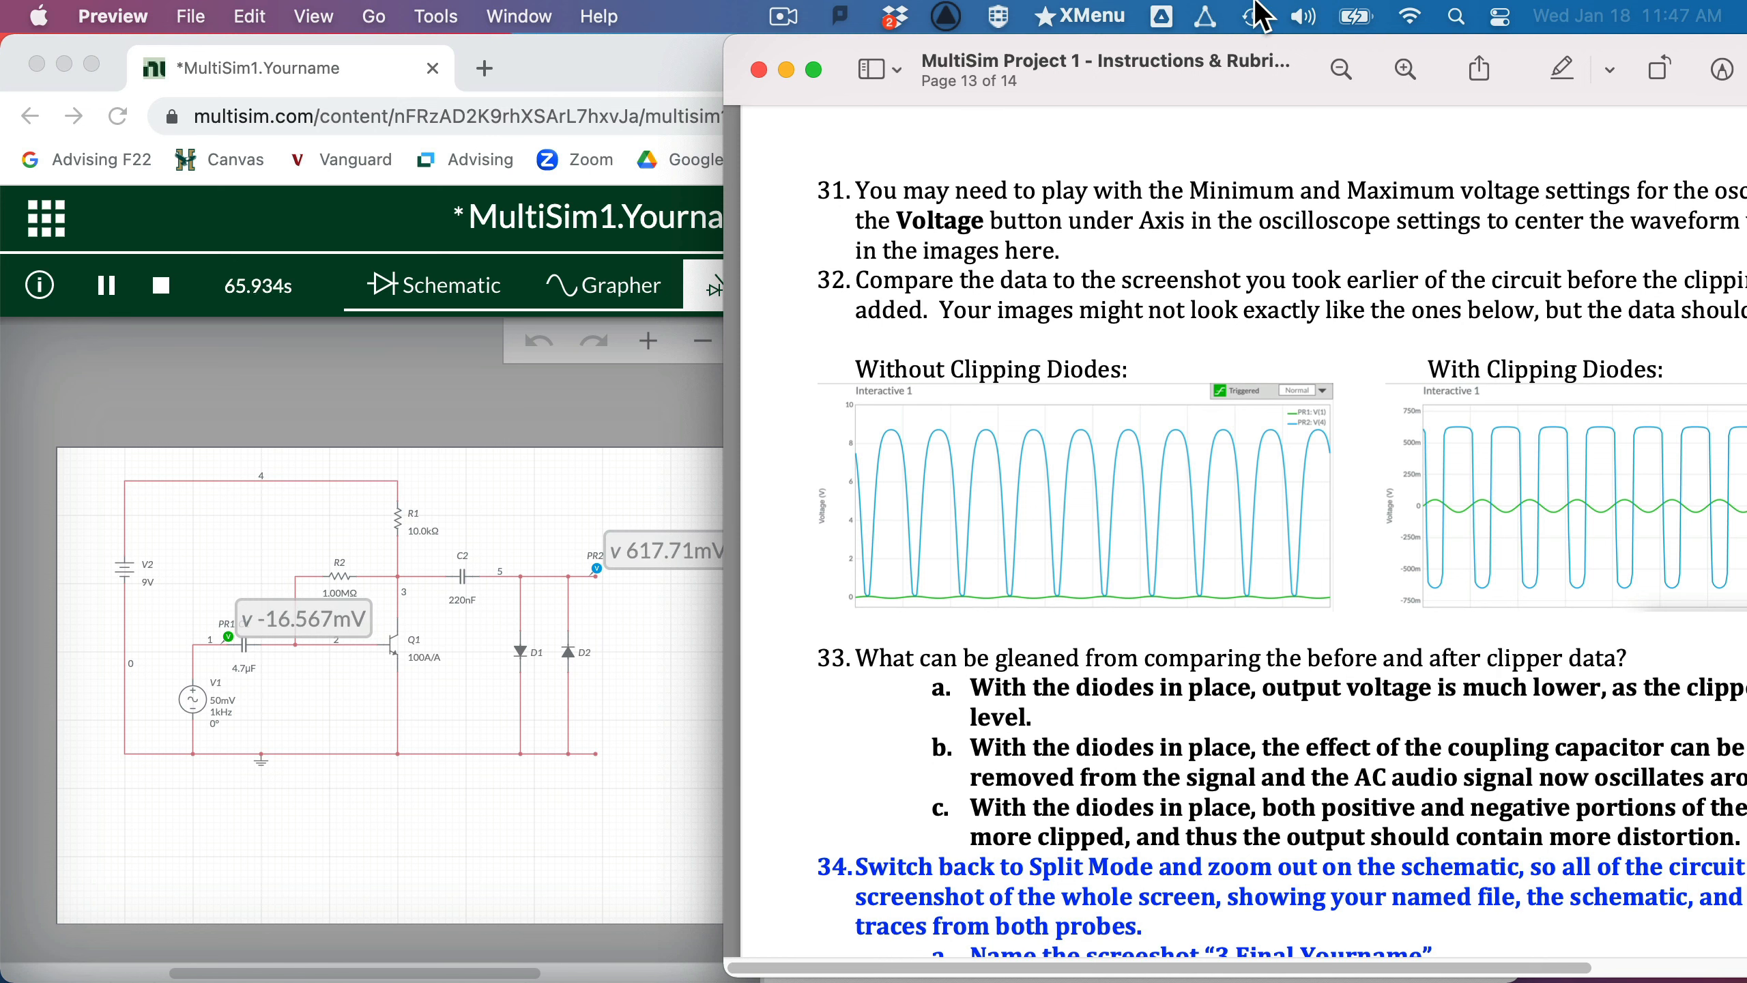
left_click_drag(1253, 42, 822, 55)
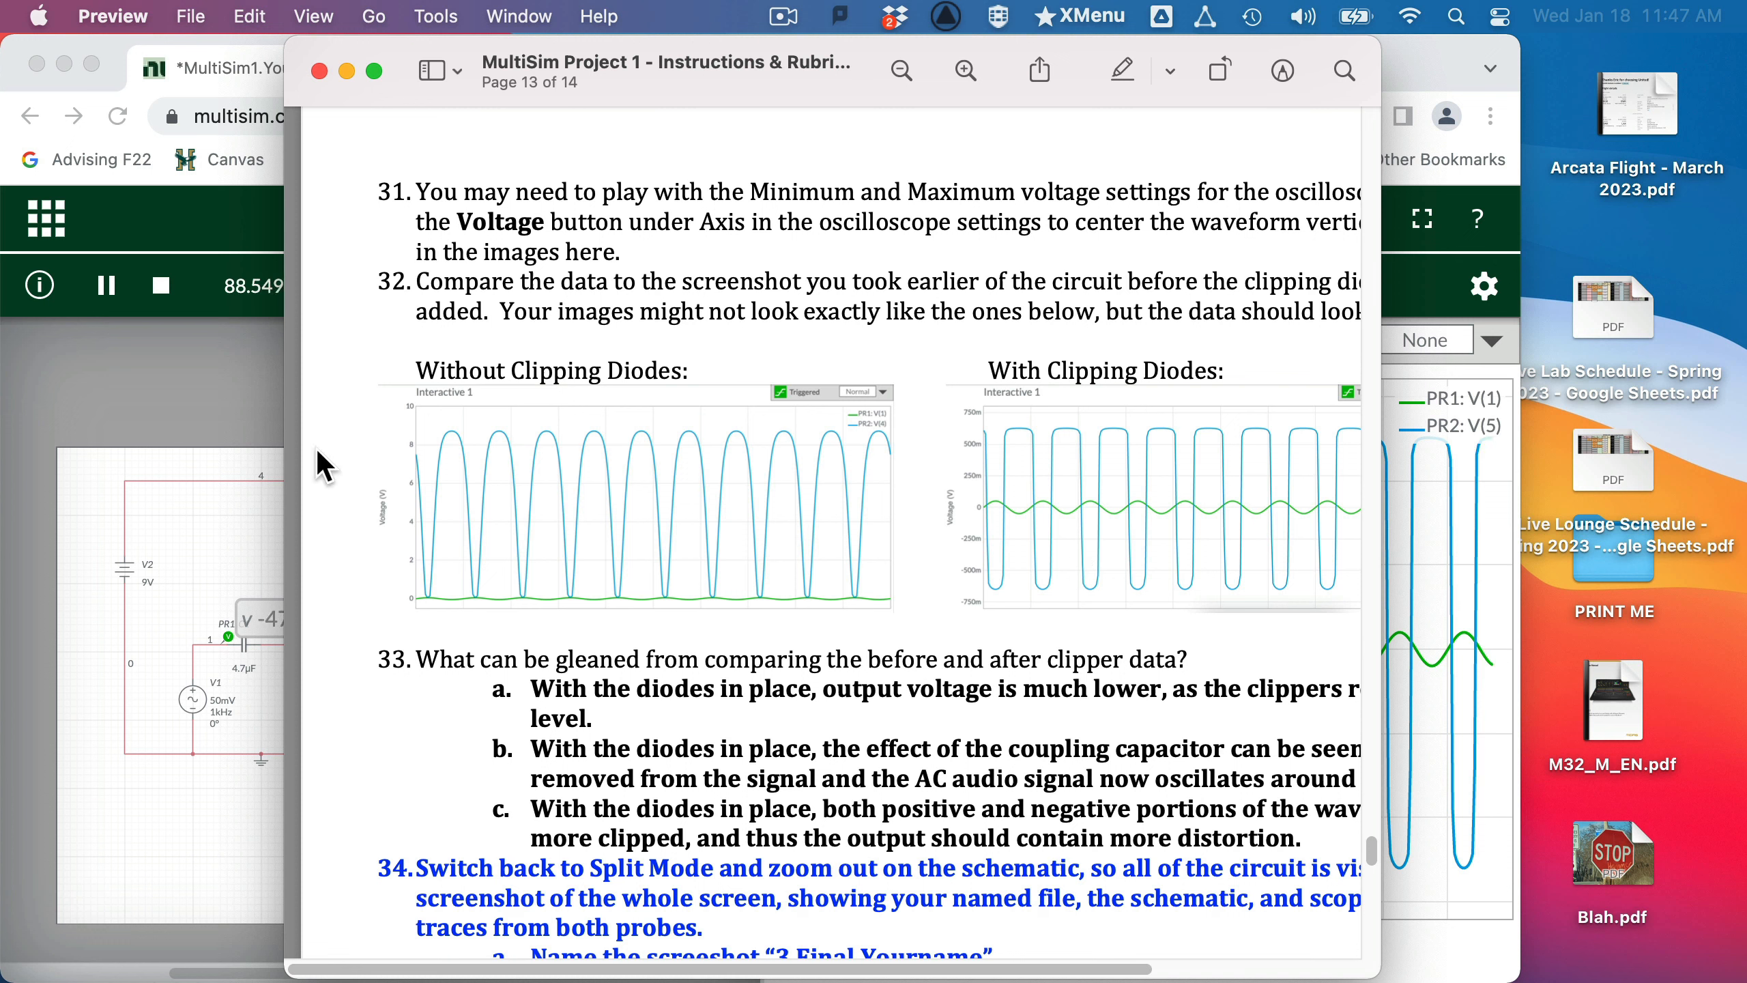
scroll(323, 466, "down", 2)
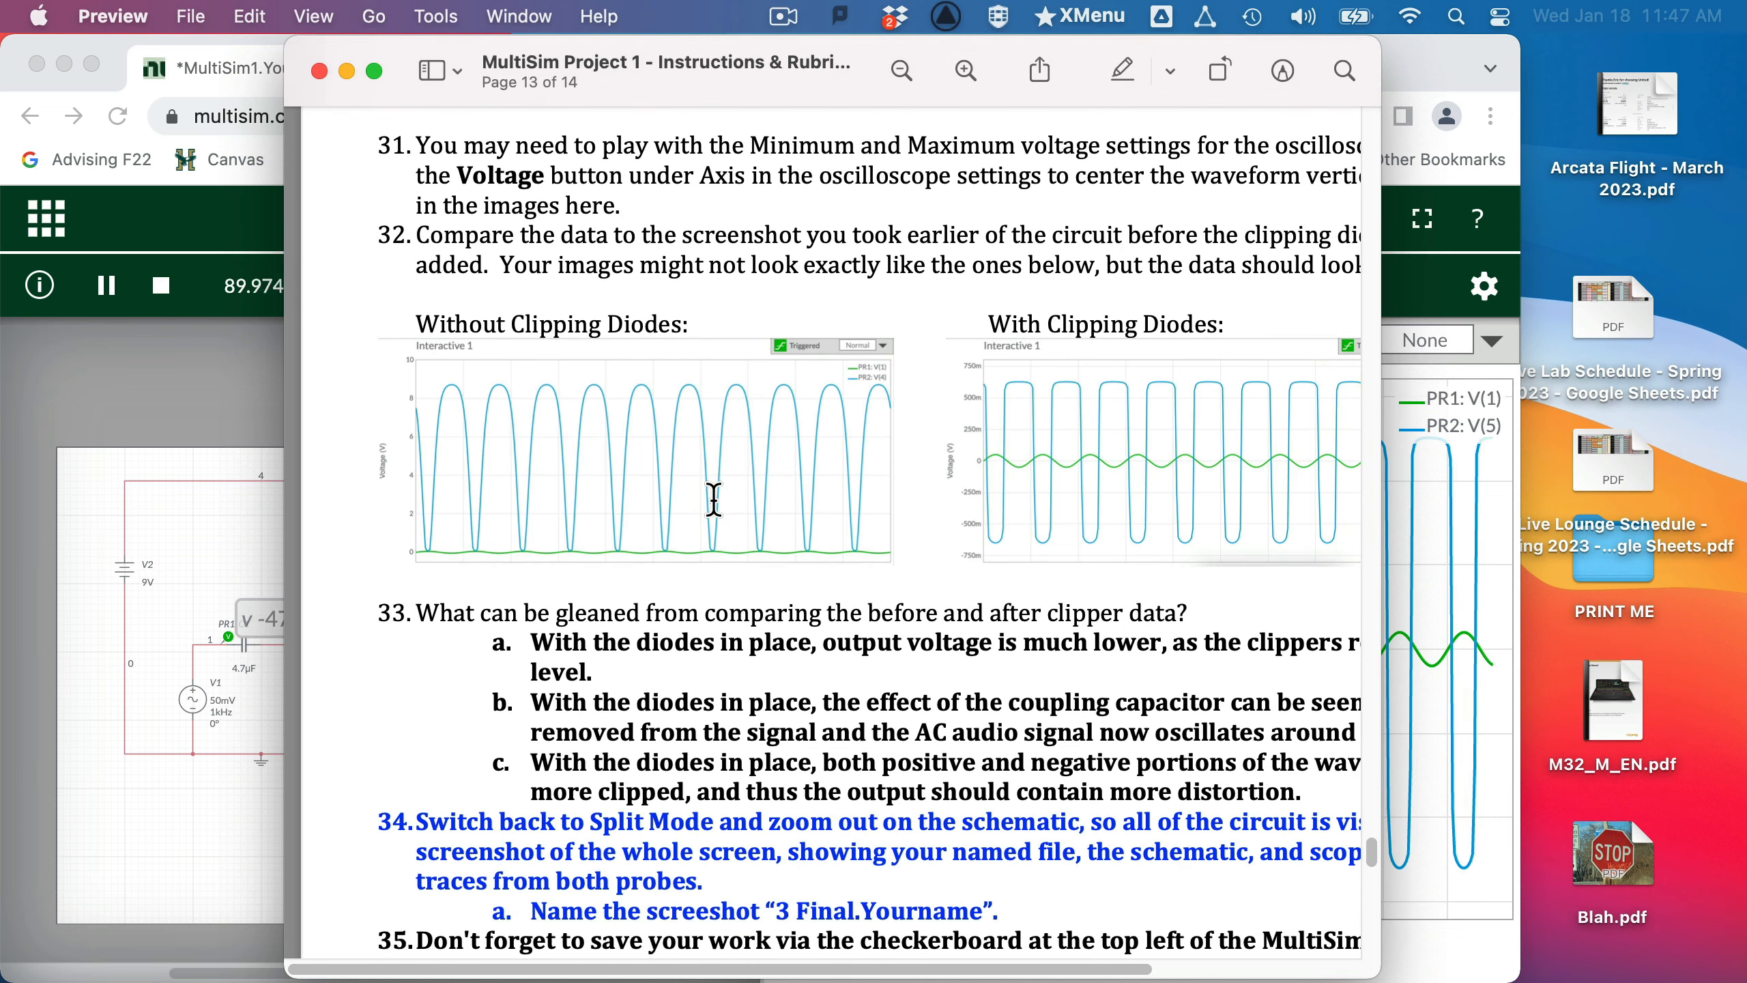
Step: Switch to Multisim Live in Chrome and test clipping with D1 alone by temporarily deleting diode D2 for a simulation run
left_click(204, 438)
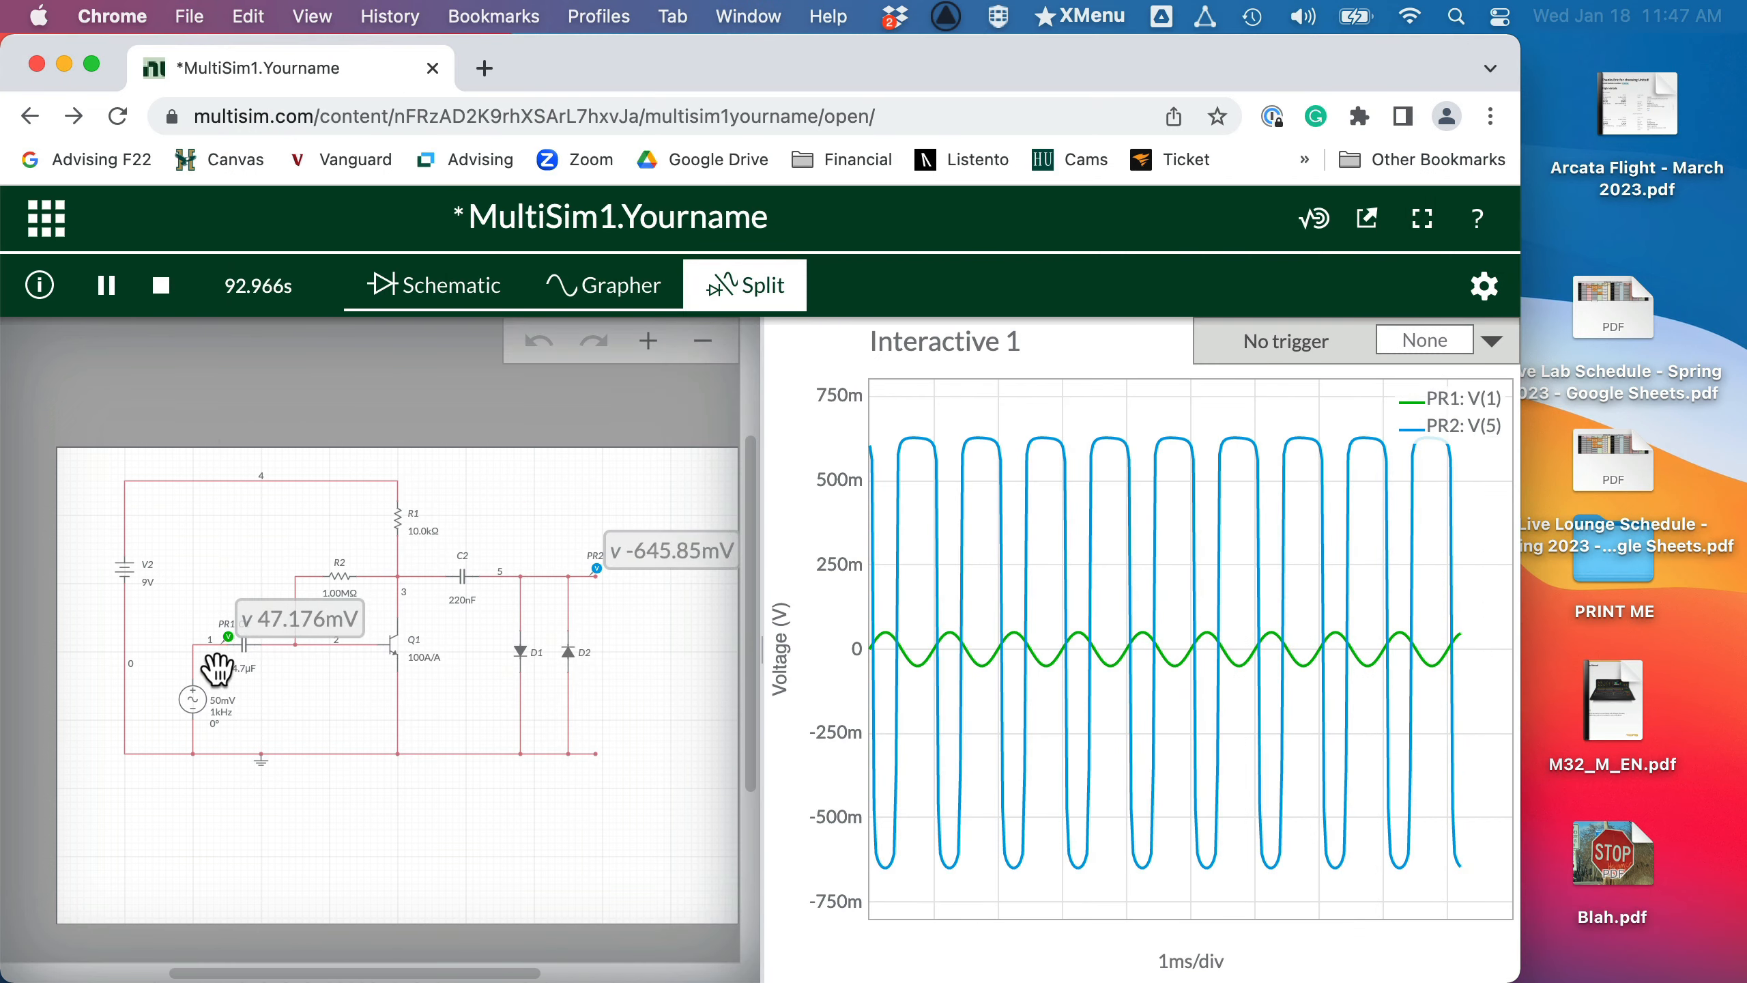
left_click(572, 660)
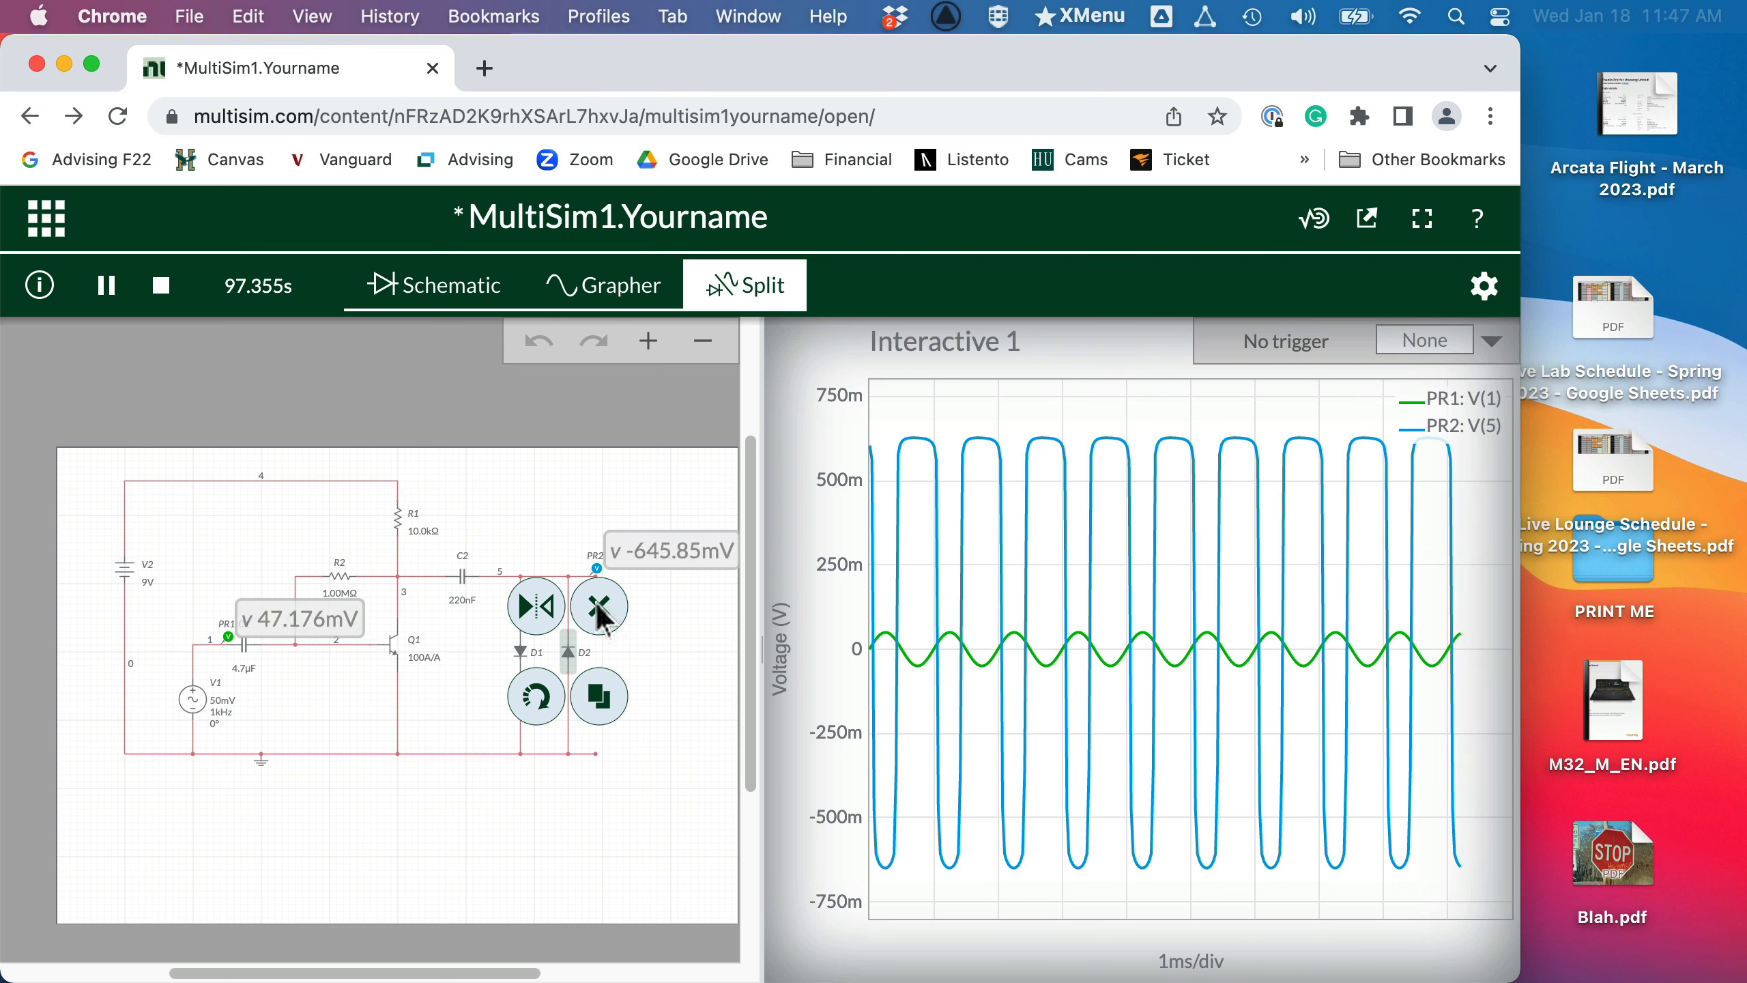
left_click(163, 288)
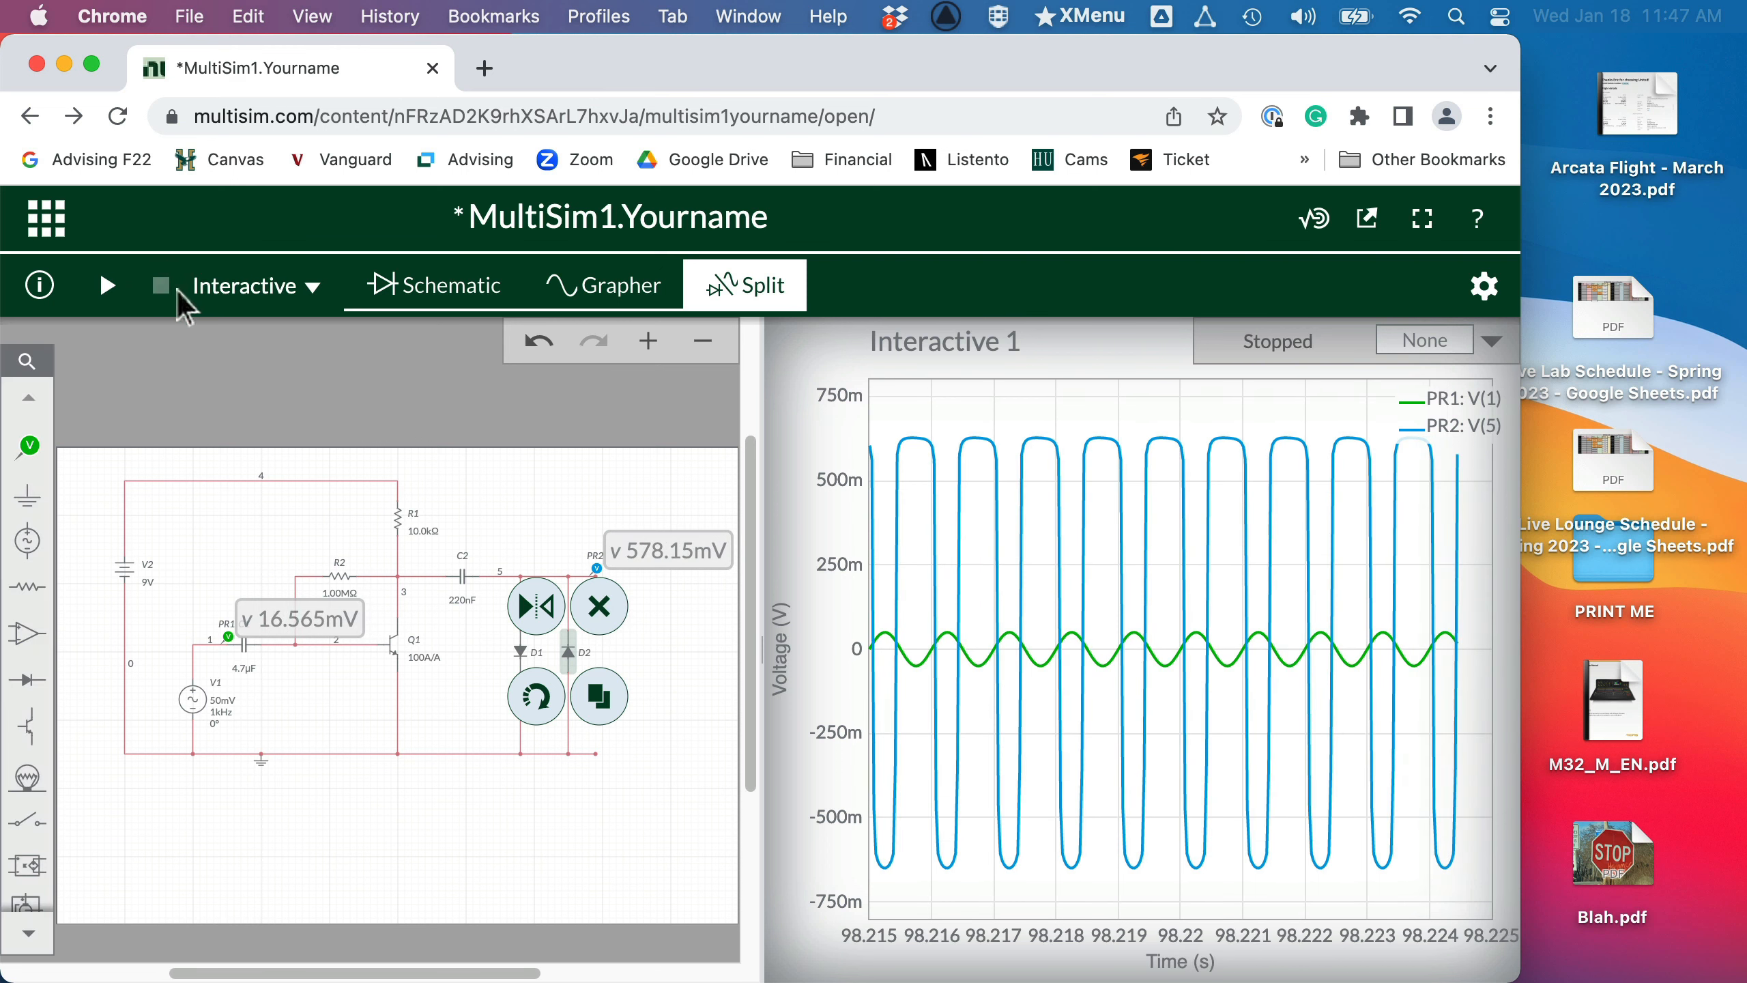
left_click(600, 609)
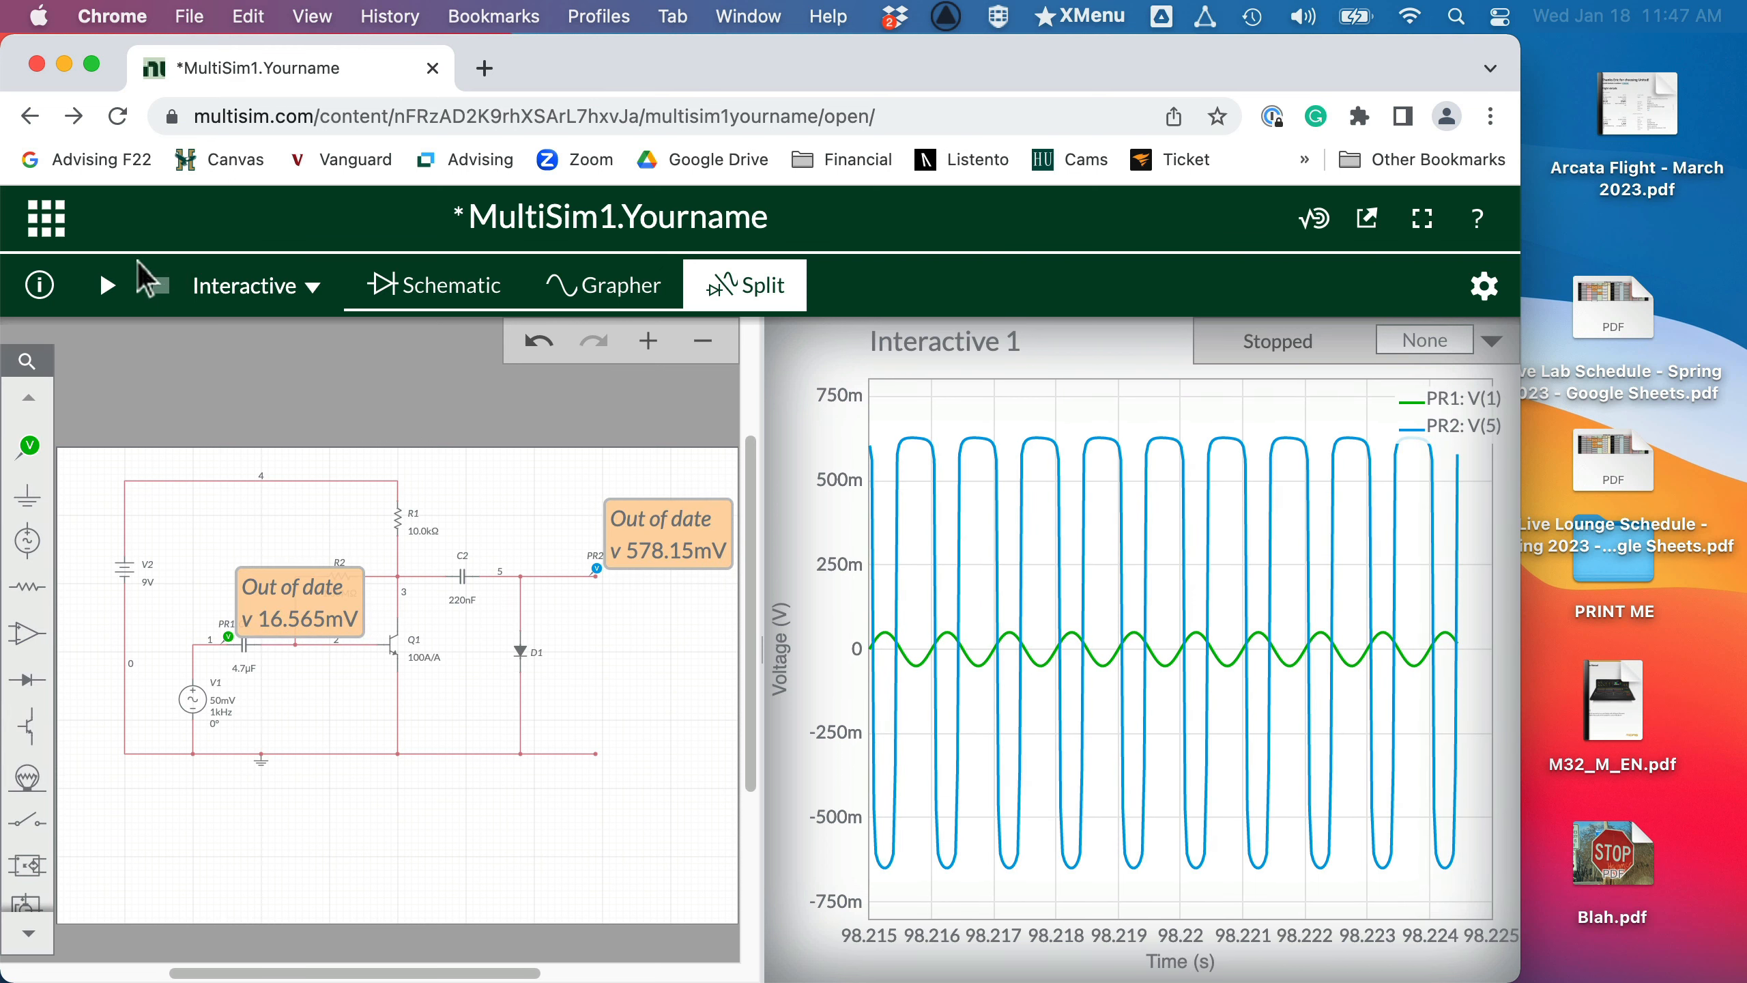
left_click(95, 288)
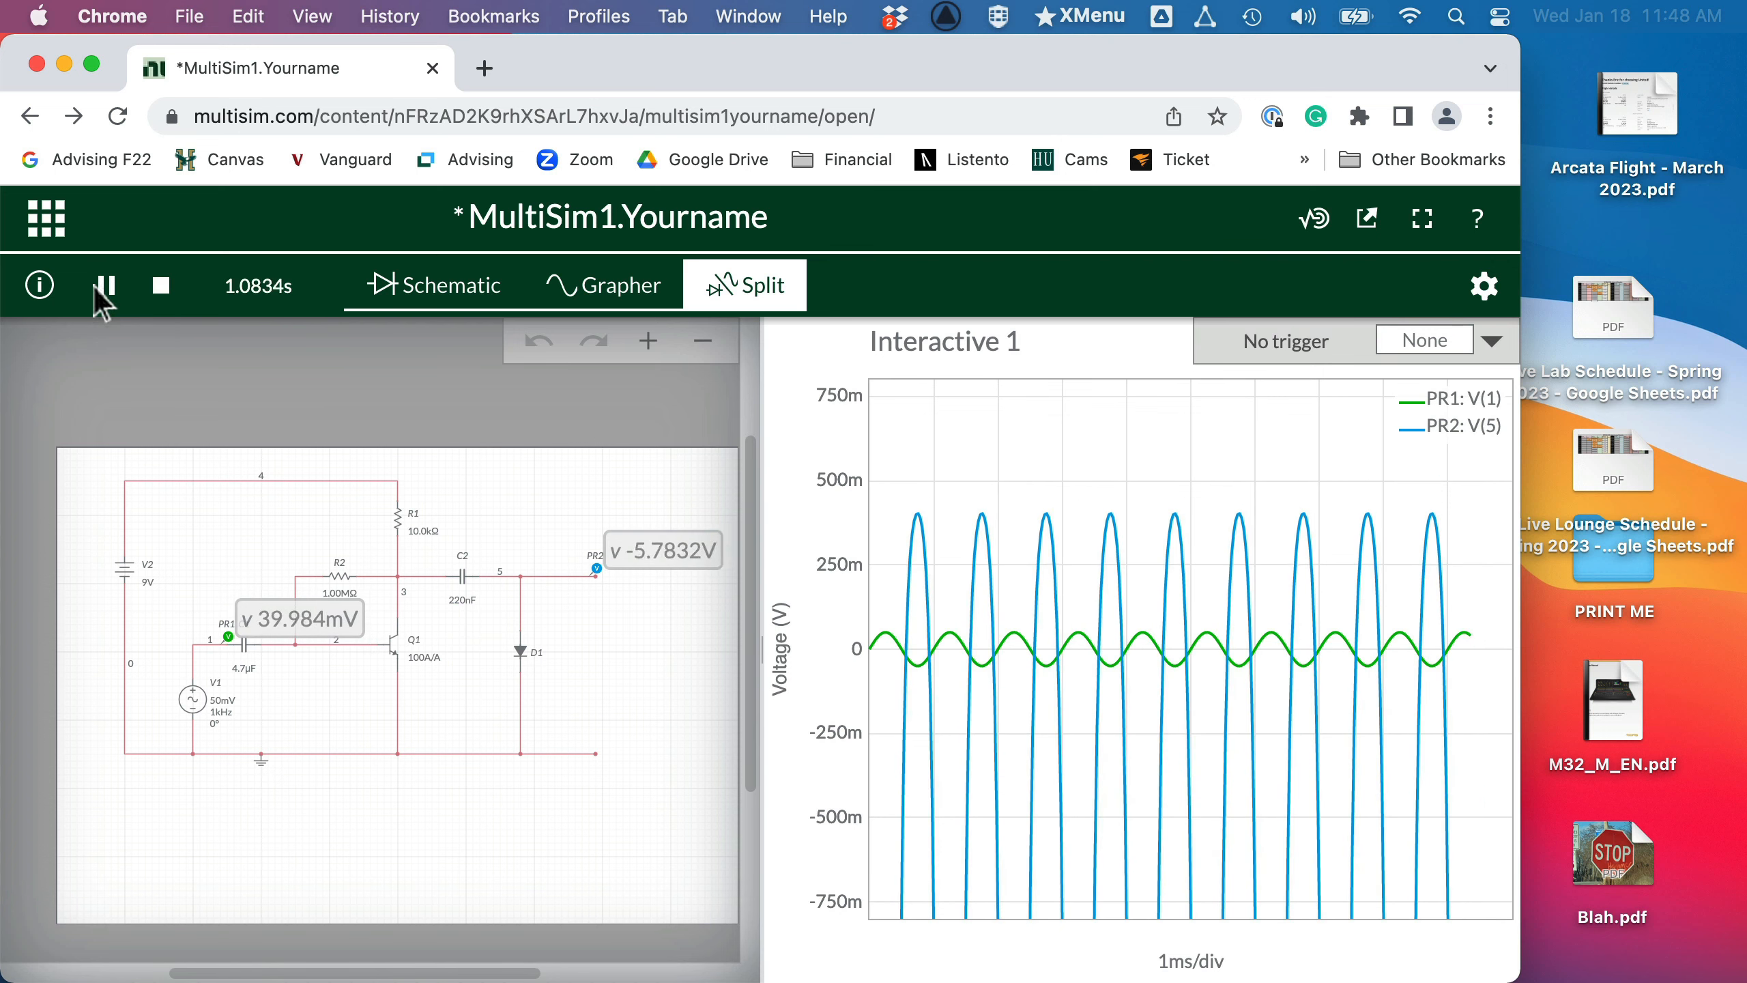
left_click(163, 288)
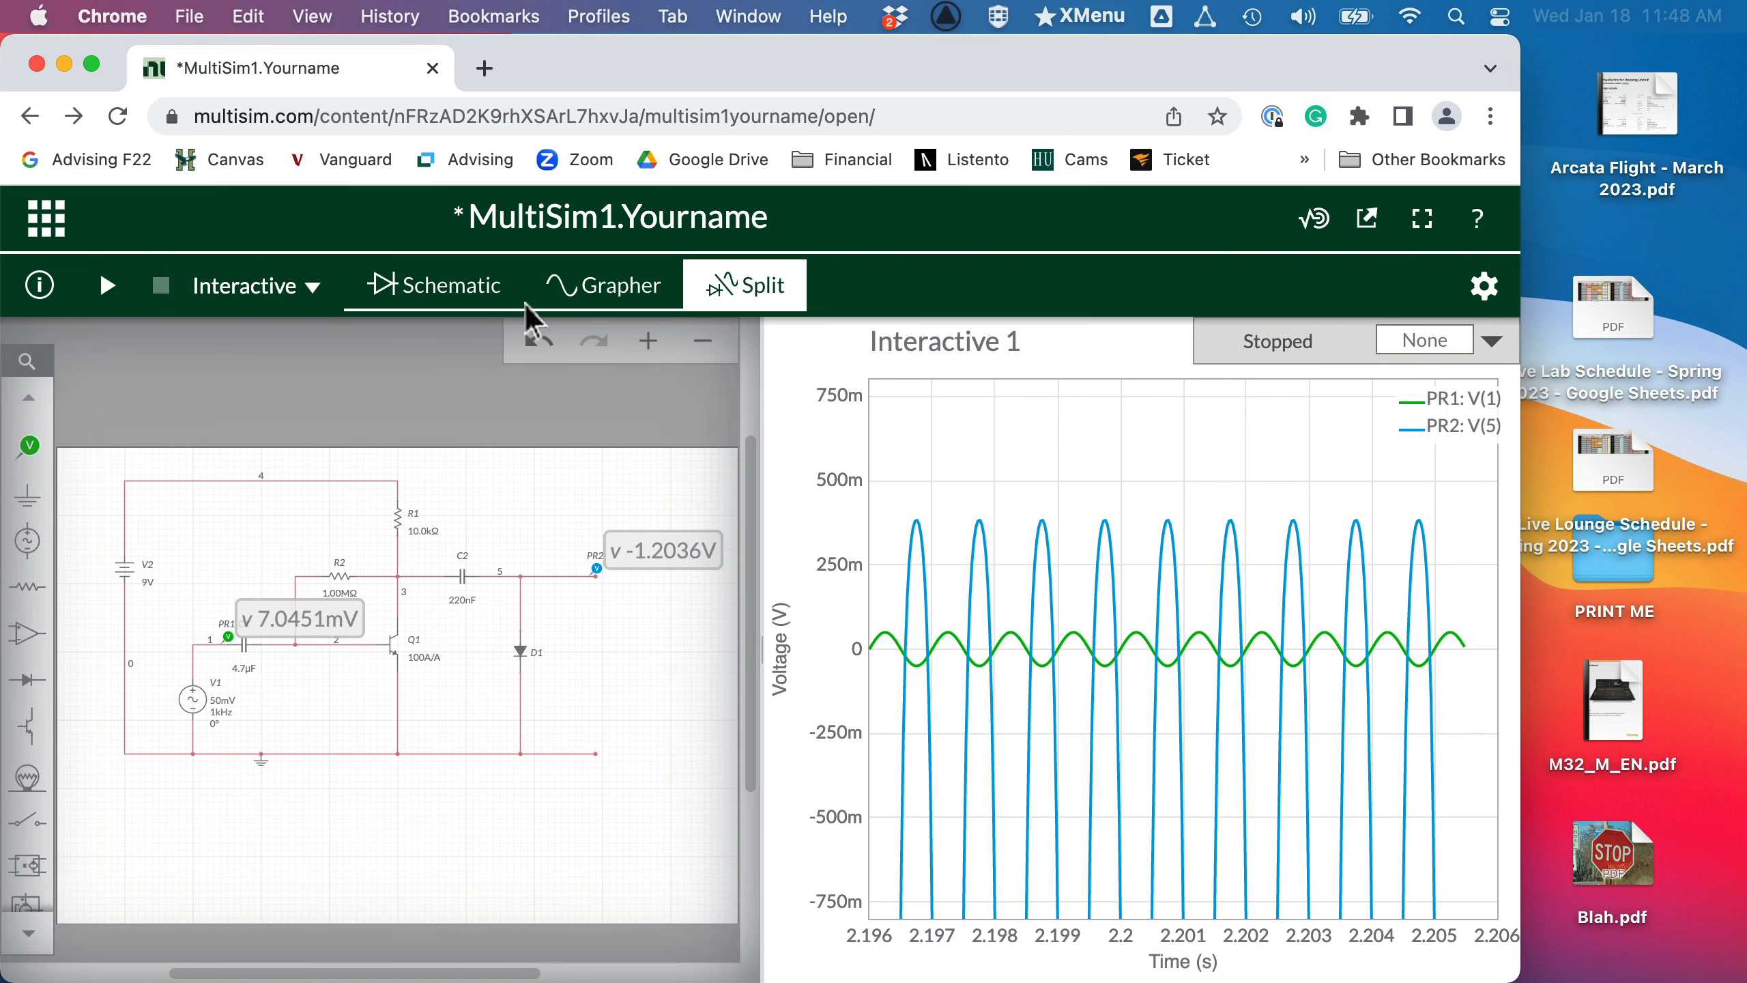
left_click(540, 344)
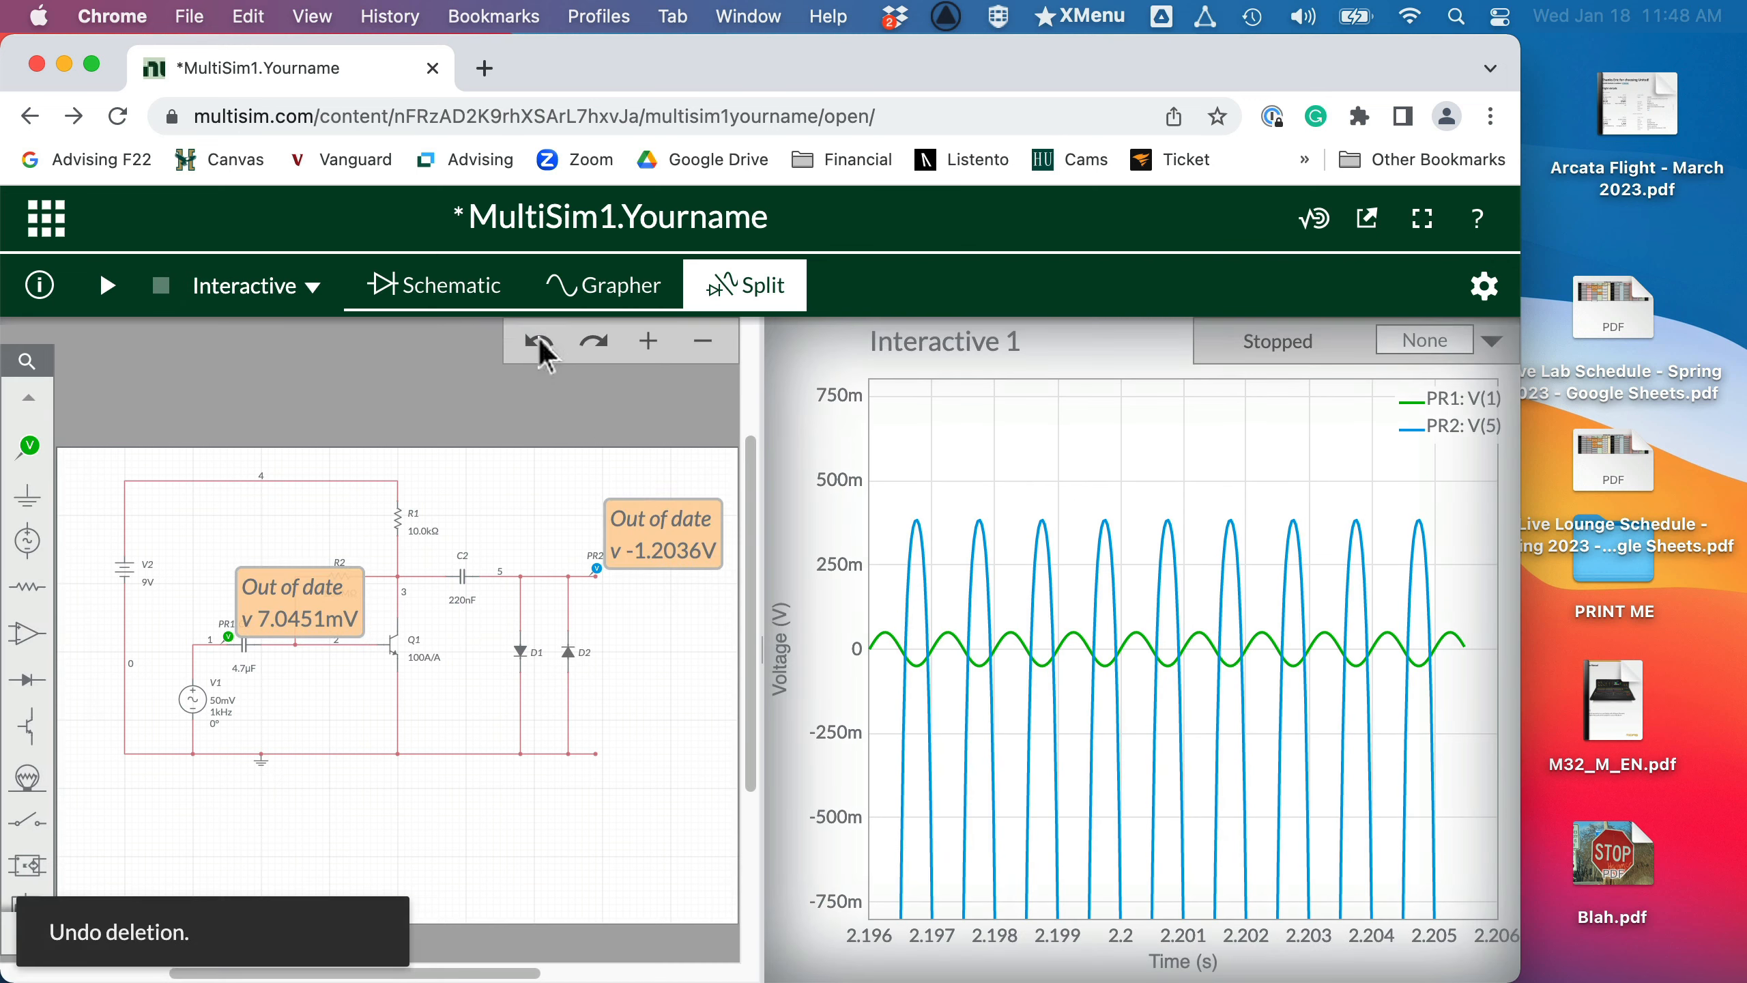
Step: Test clipping with D2 alone by temporarily deleting diode D1 for a simulation run
left_click(522, 664)
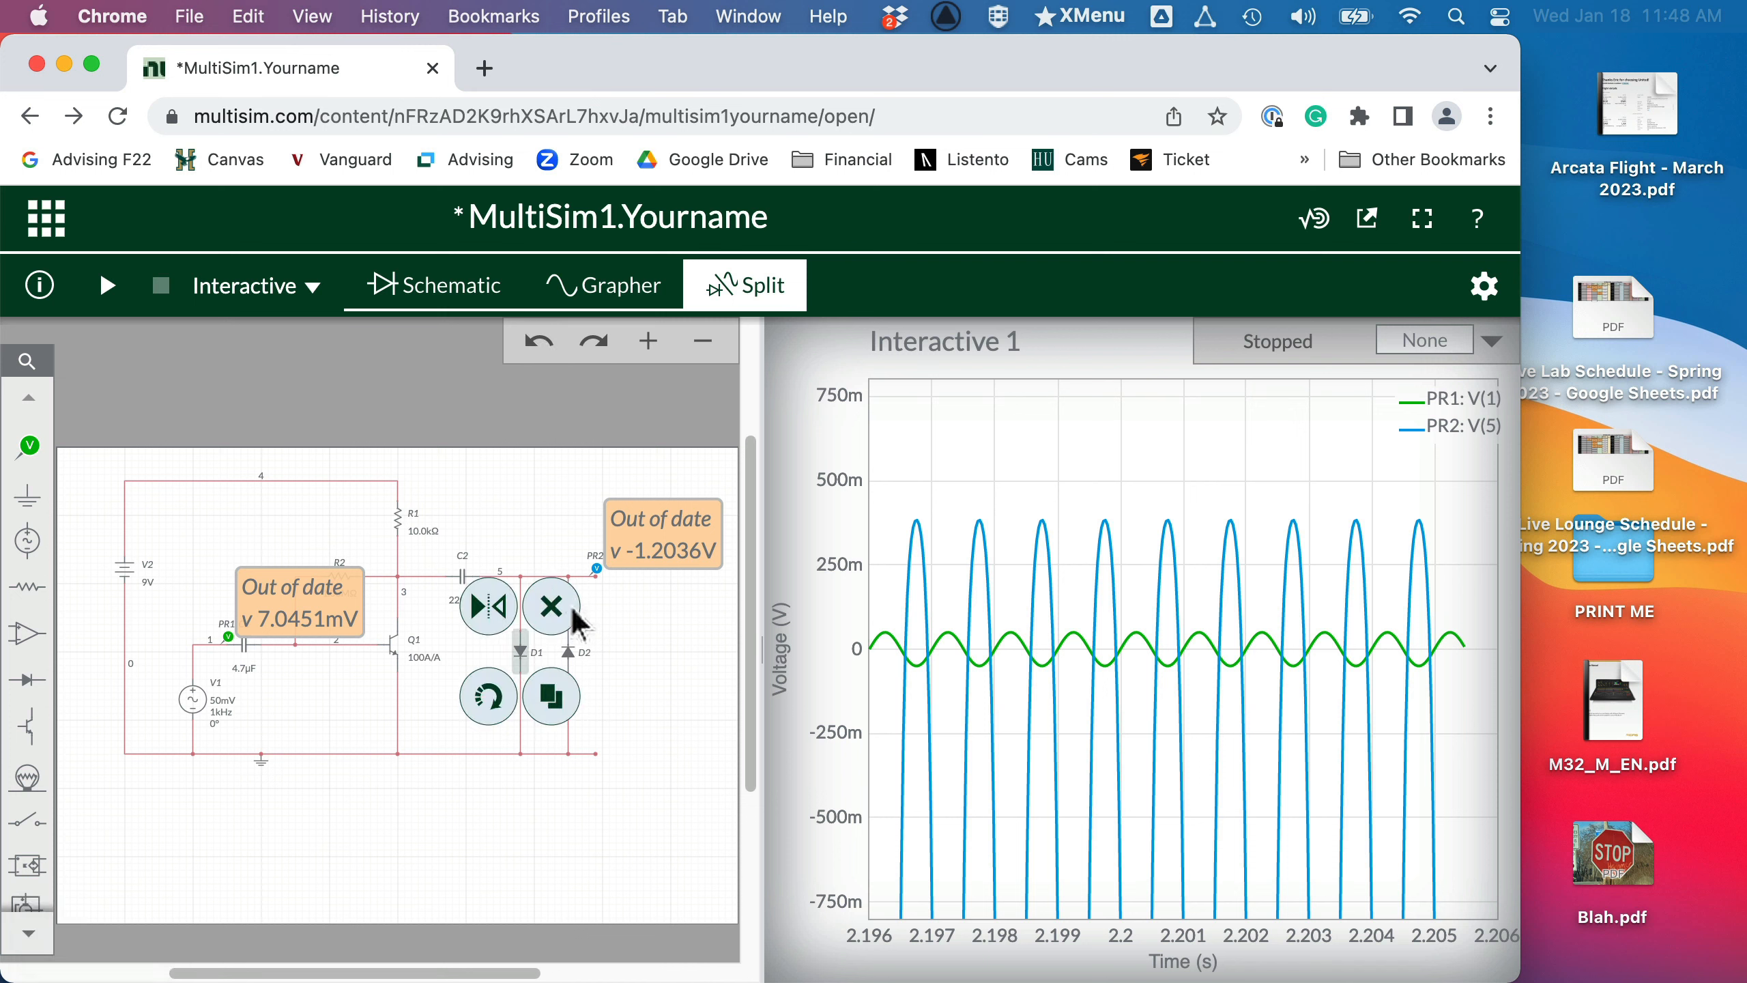
left_click(549, 605)
left_click(107, 284)
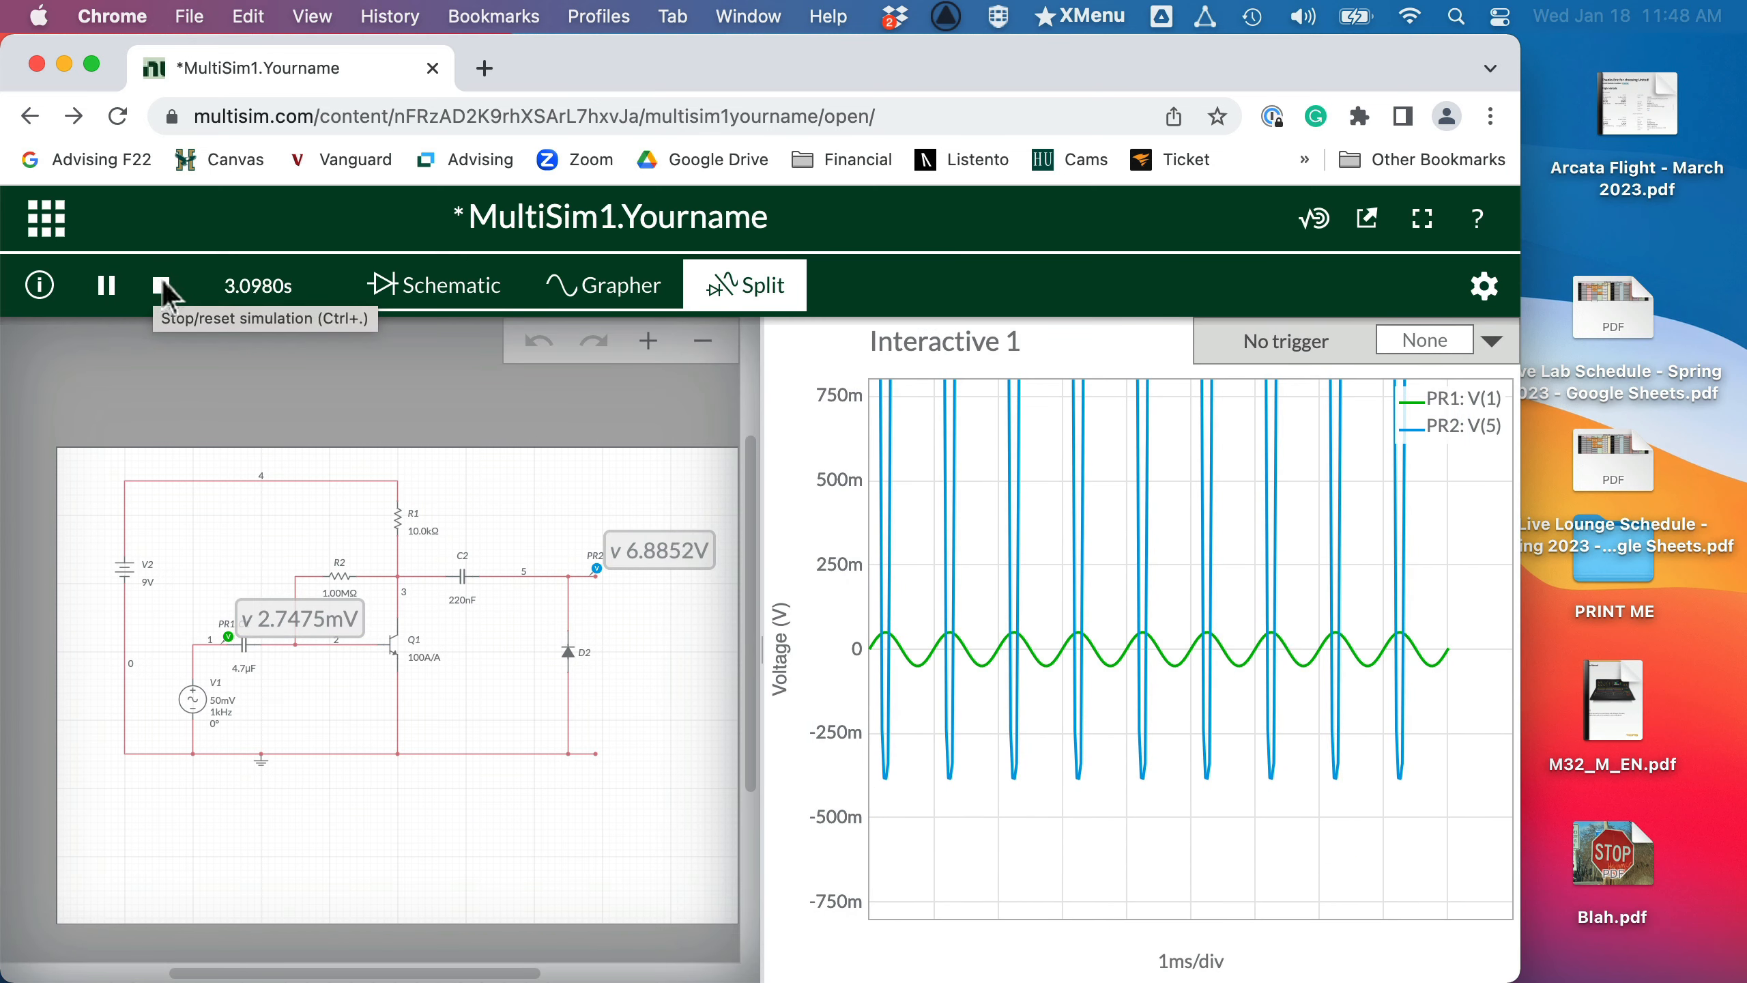
left_click(164, 291)
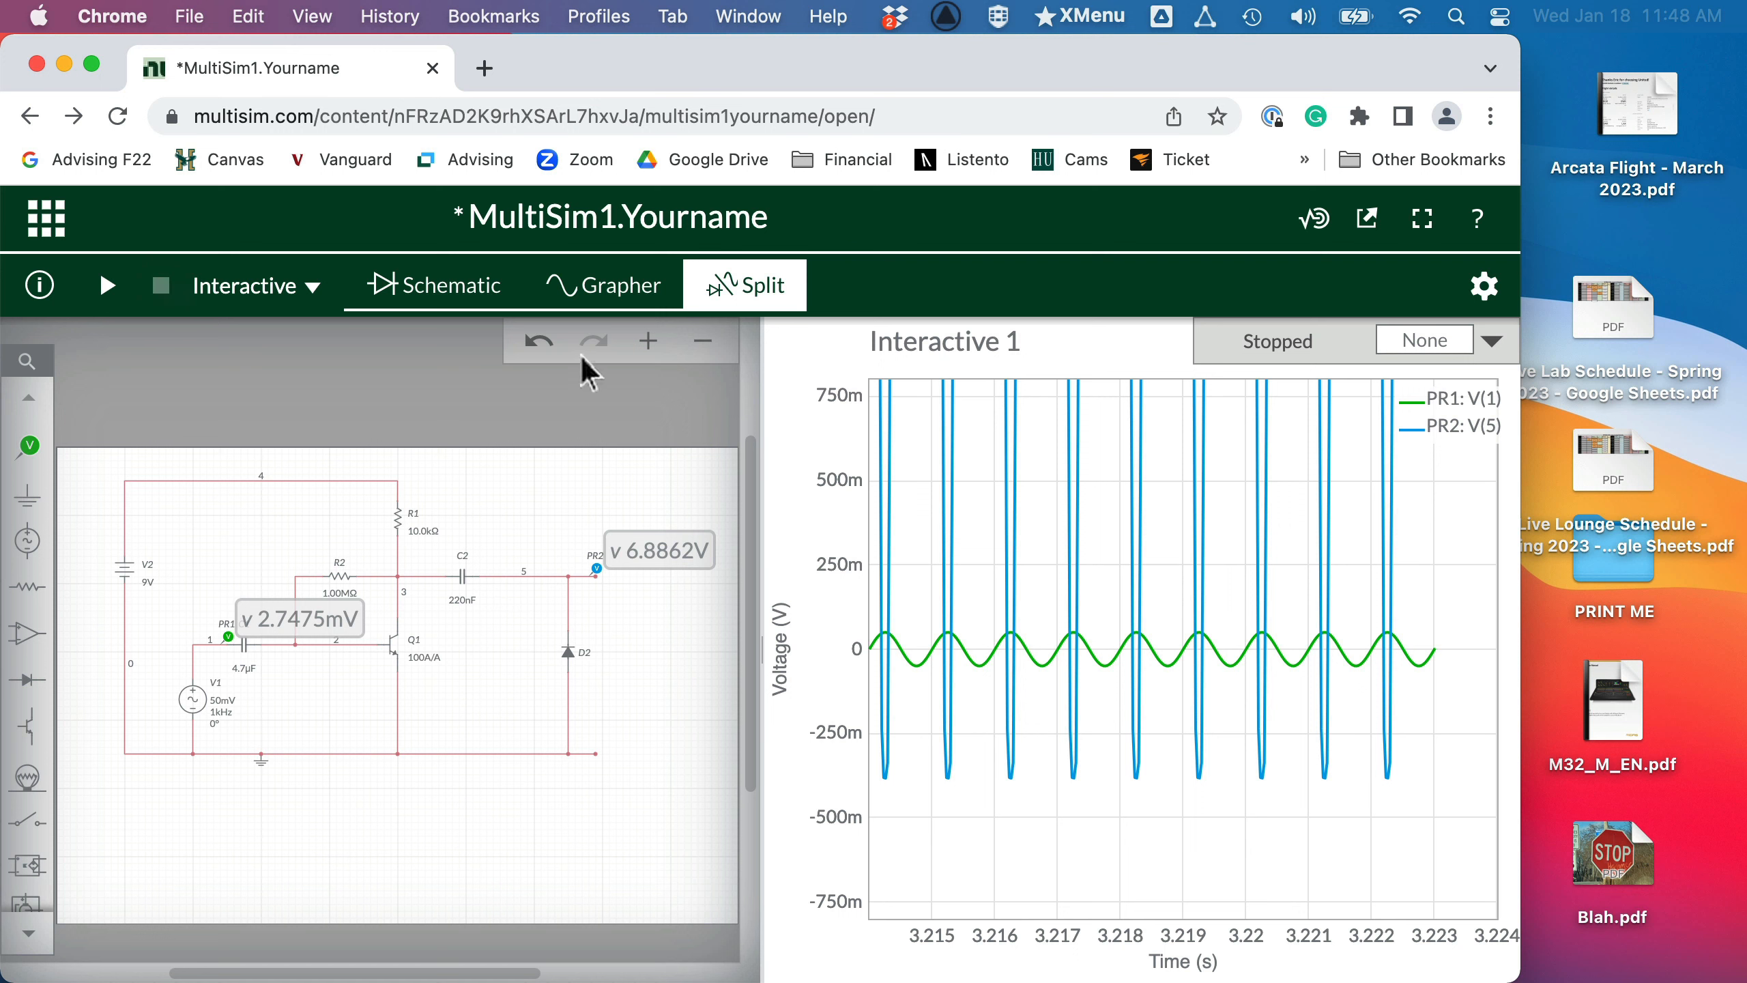
left_click(540, 346)
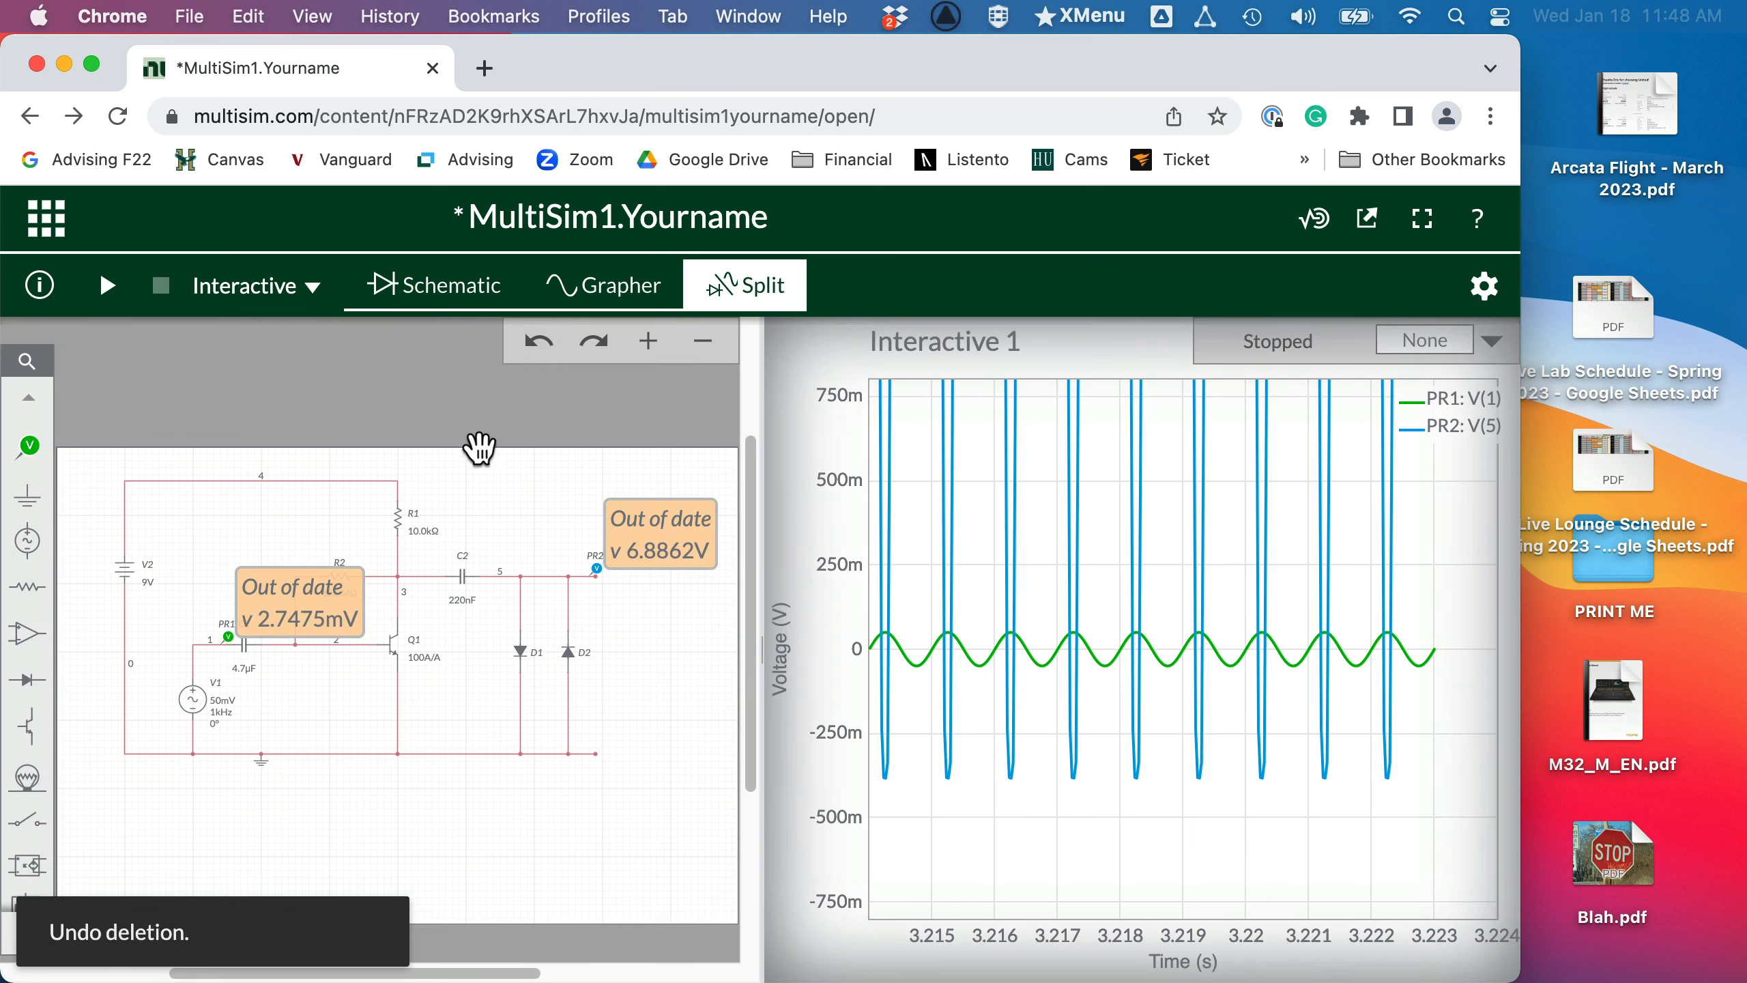
Step: Simulate the circuit with both diodes while lowering source V1's peak voltage to 36.5 mV, and stop the run
left_click(108, 287)
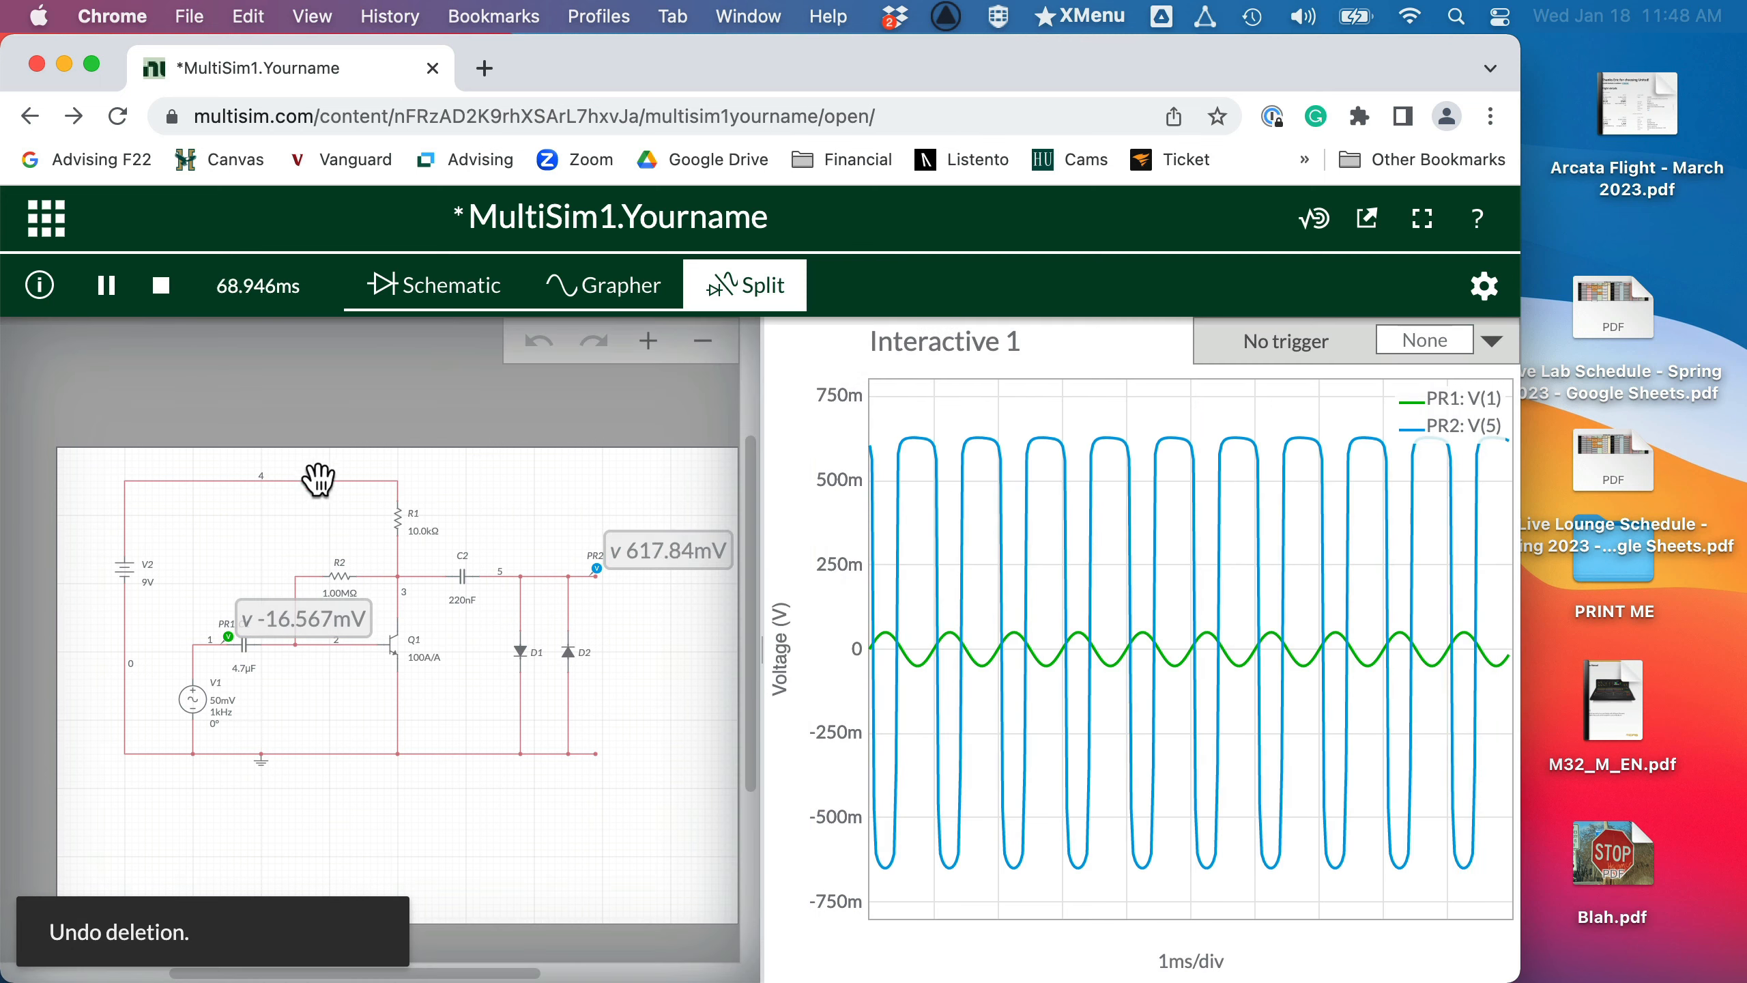
left_click(192, 698)
left_click(132, 703)
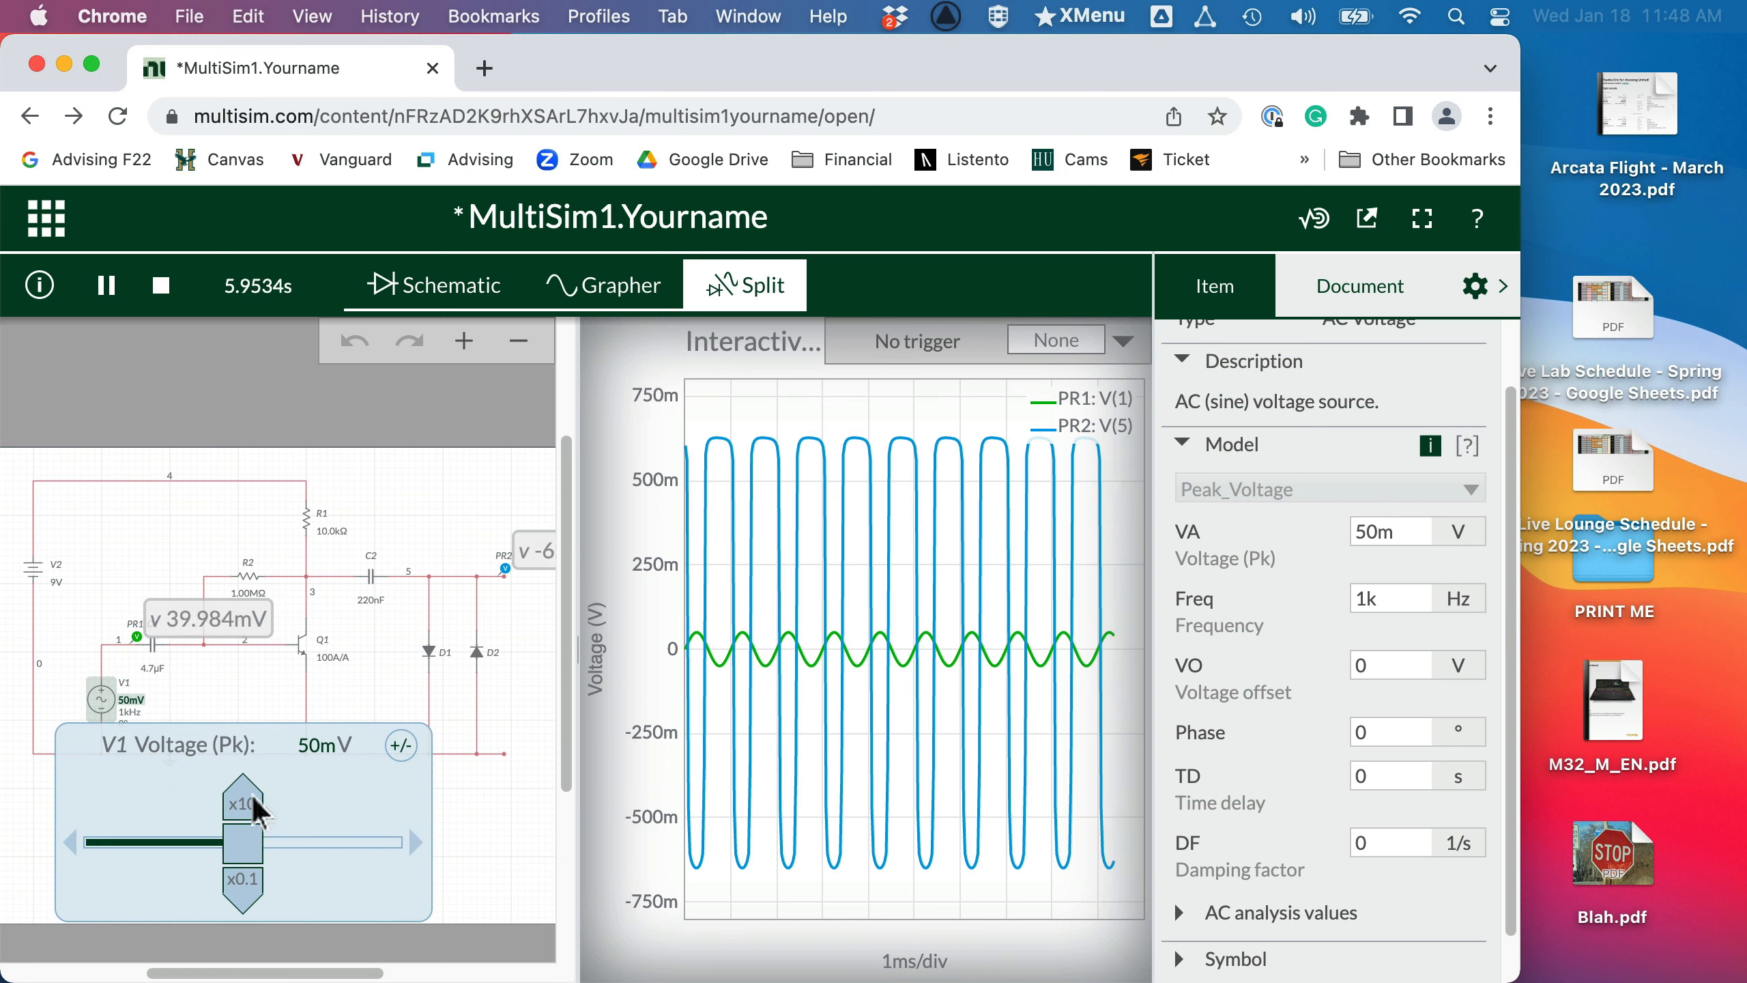
left_click_drag(243, 840, 203, 846)
left_click(350, 390)
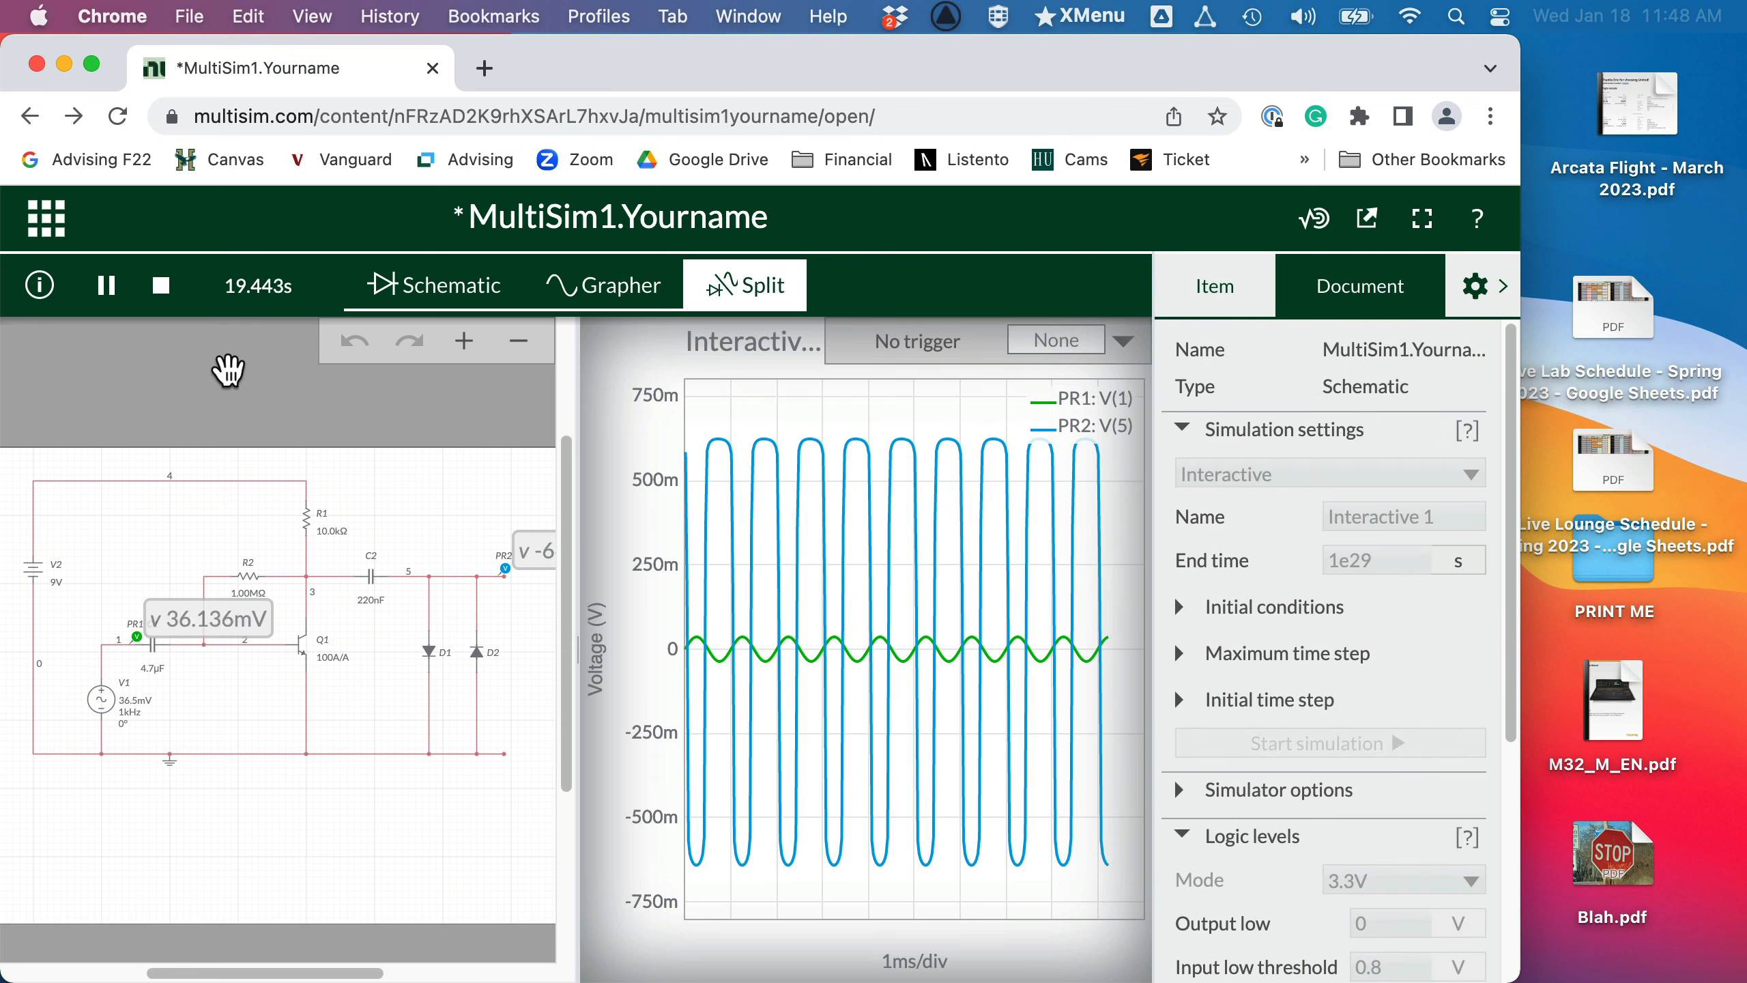
left_click(163, 286)
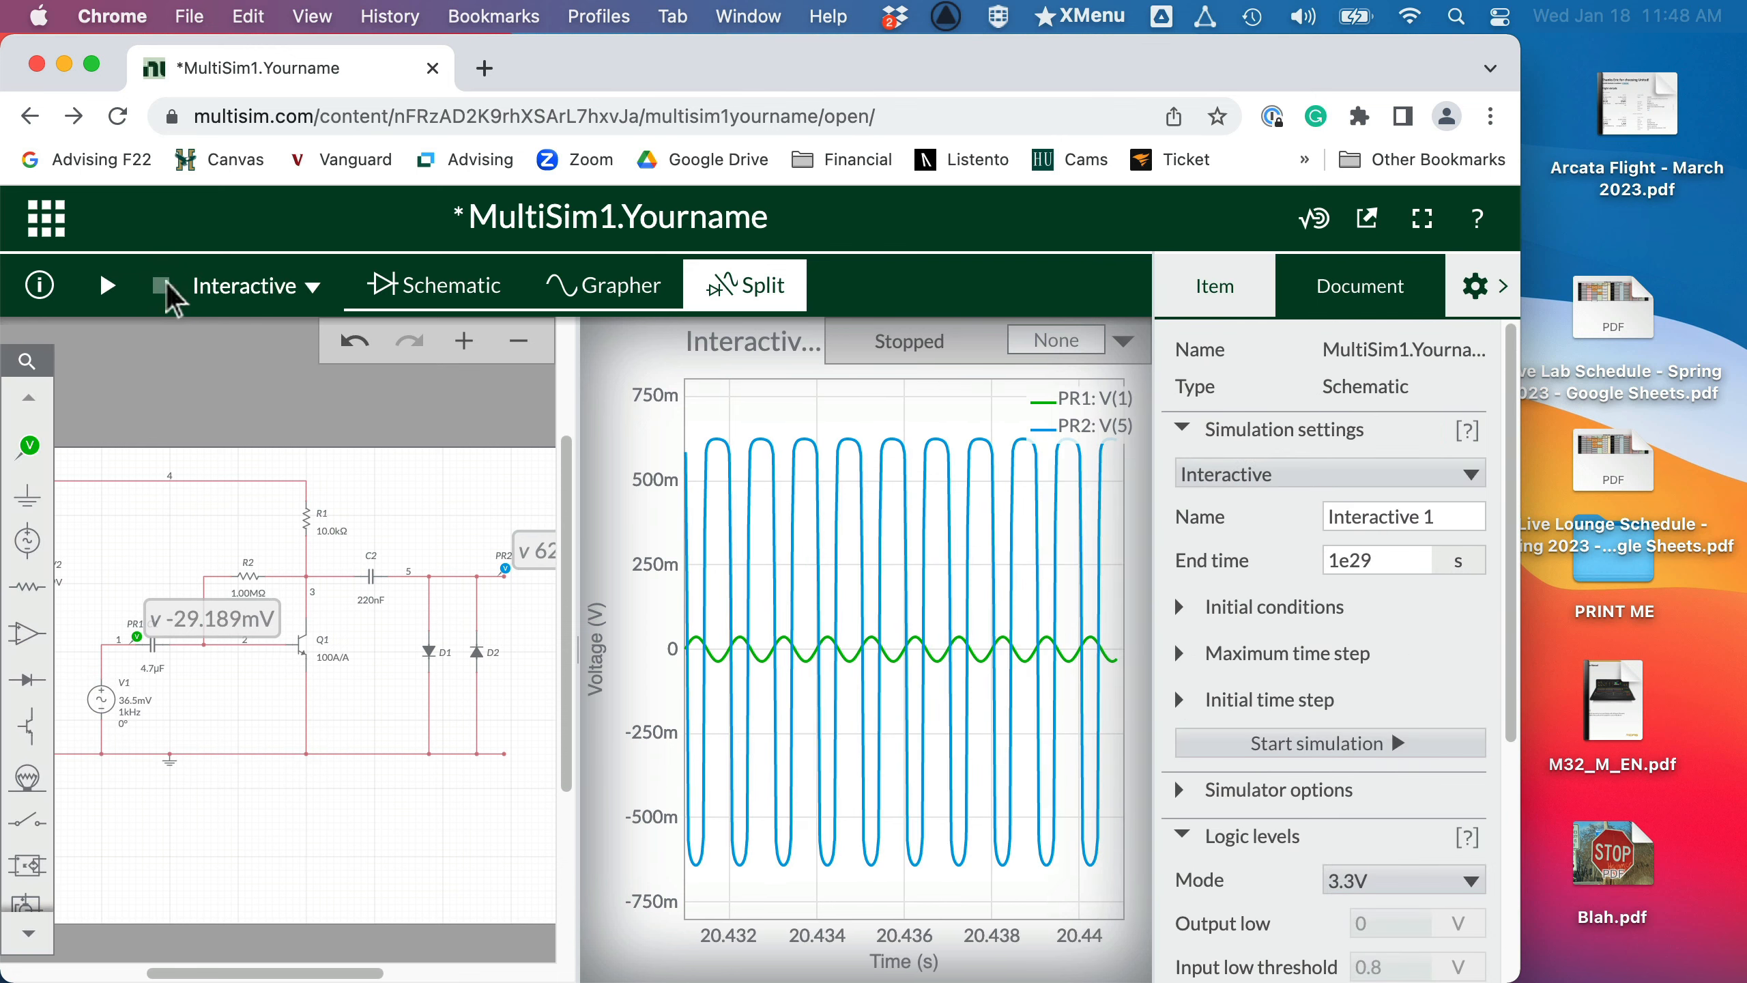
Step: Switch to the instructions in Preview to check step 34's requirements for the final screenshot, and return to Multisim Live in Chrome
key("super+Tab")
scroll(923, 521, "down", 5)
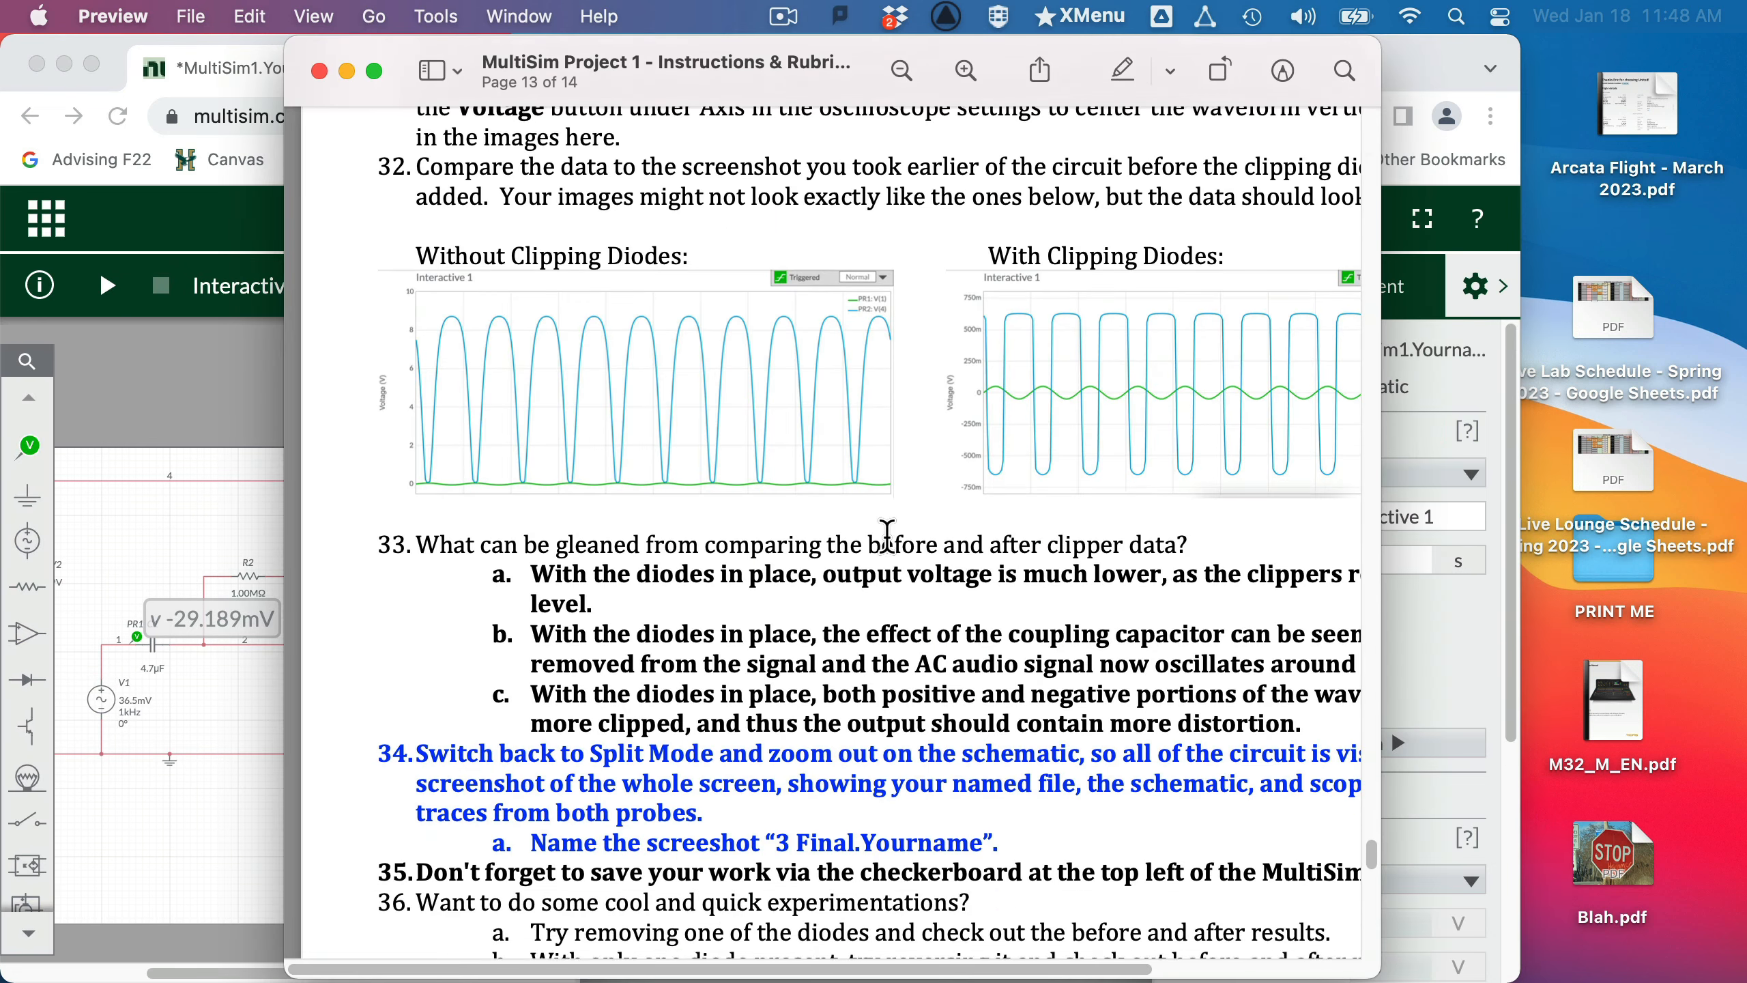
left_click(165, 423)
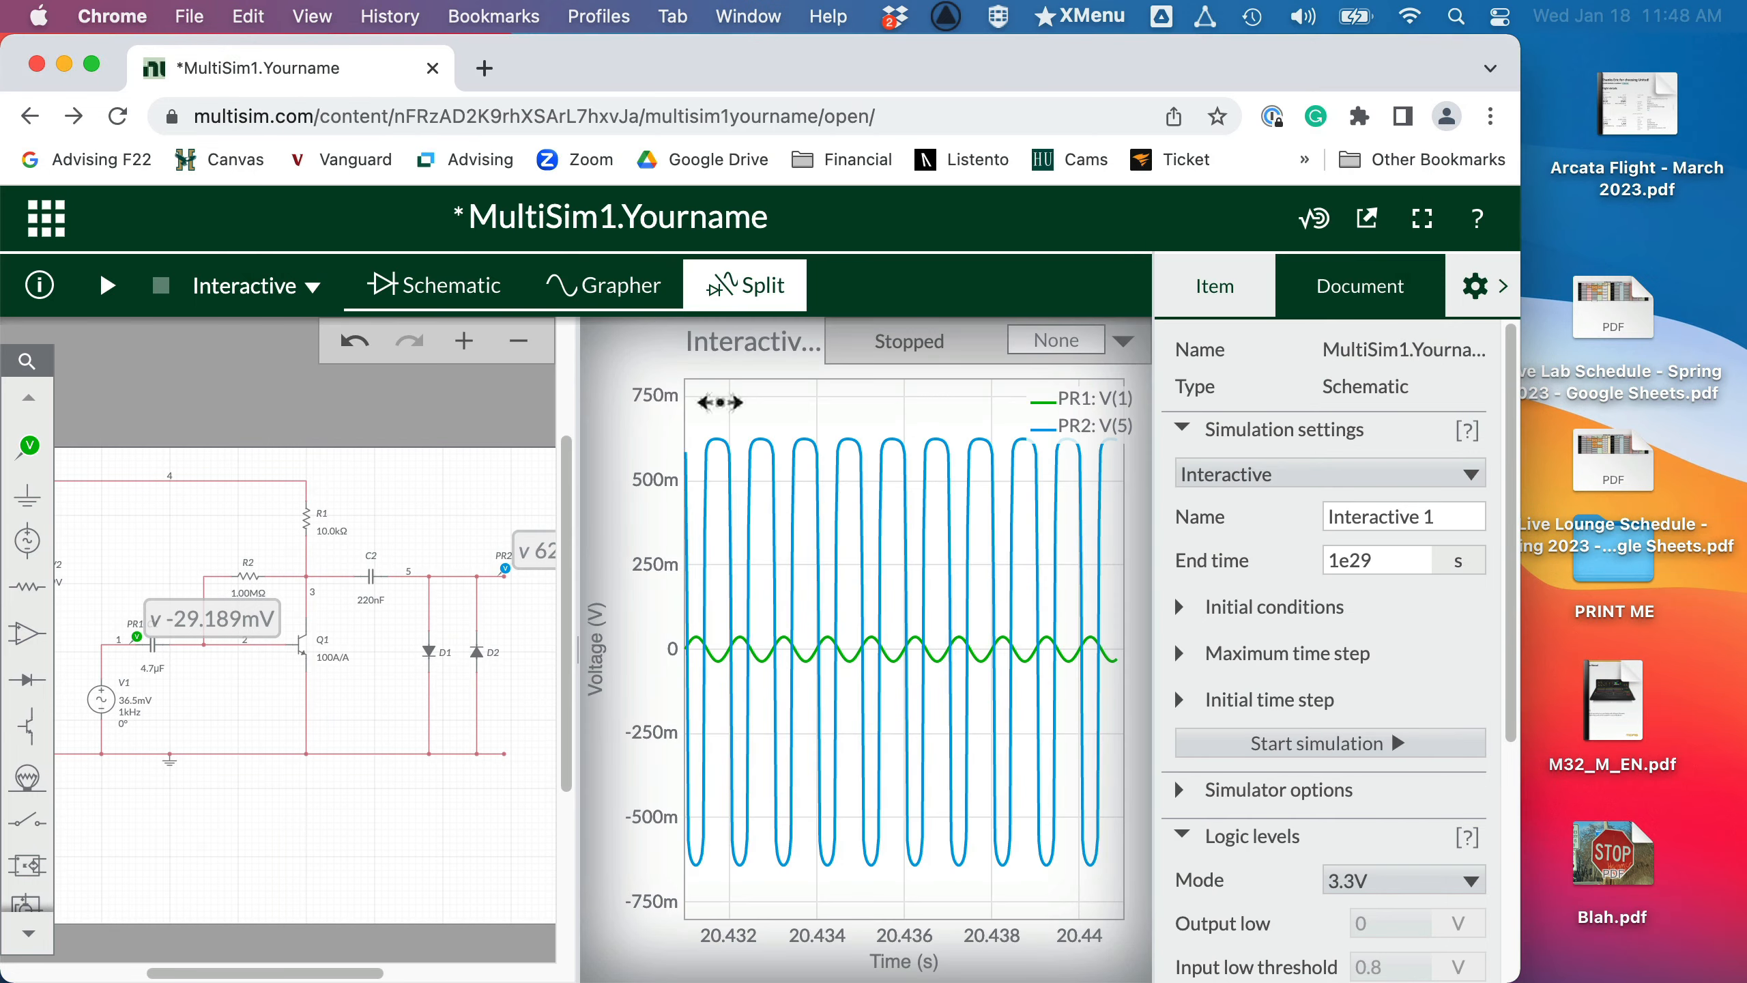
Step: Hide the settings pane and capture a screenshot region covering the circuit name, the whole schematic and both probe traces
left_click(1470, 285)
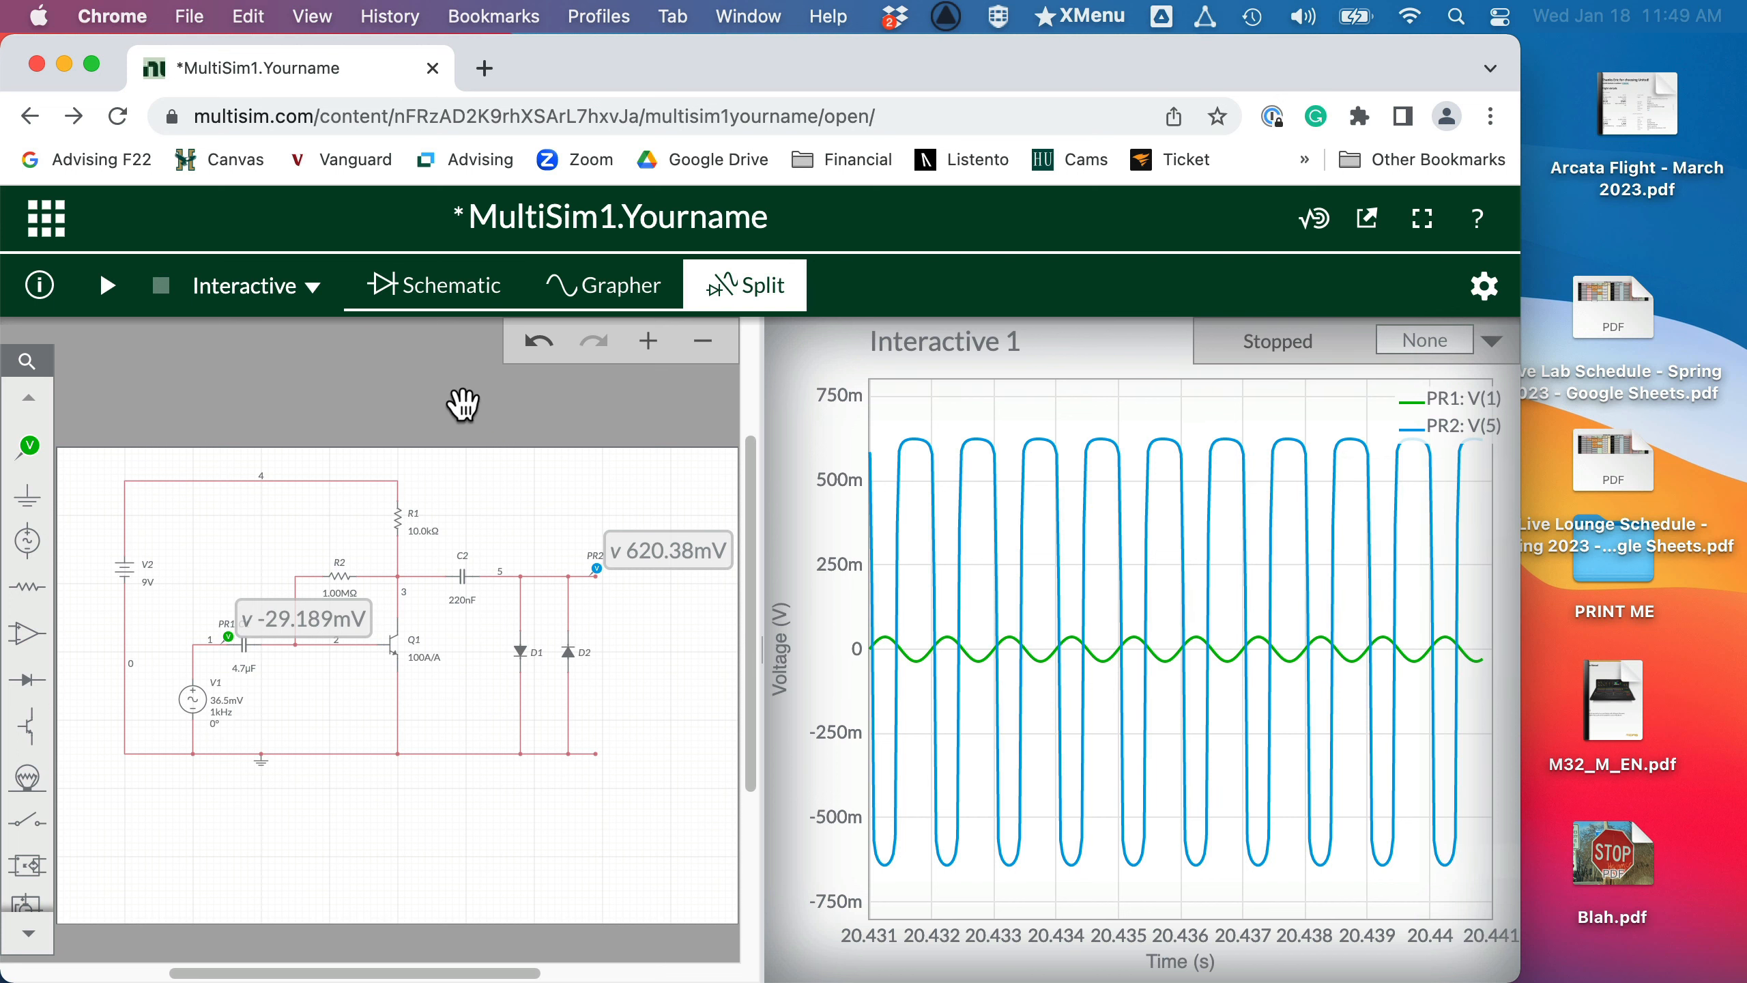
left_click(474, 197)
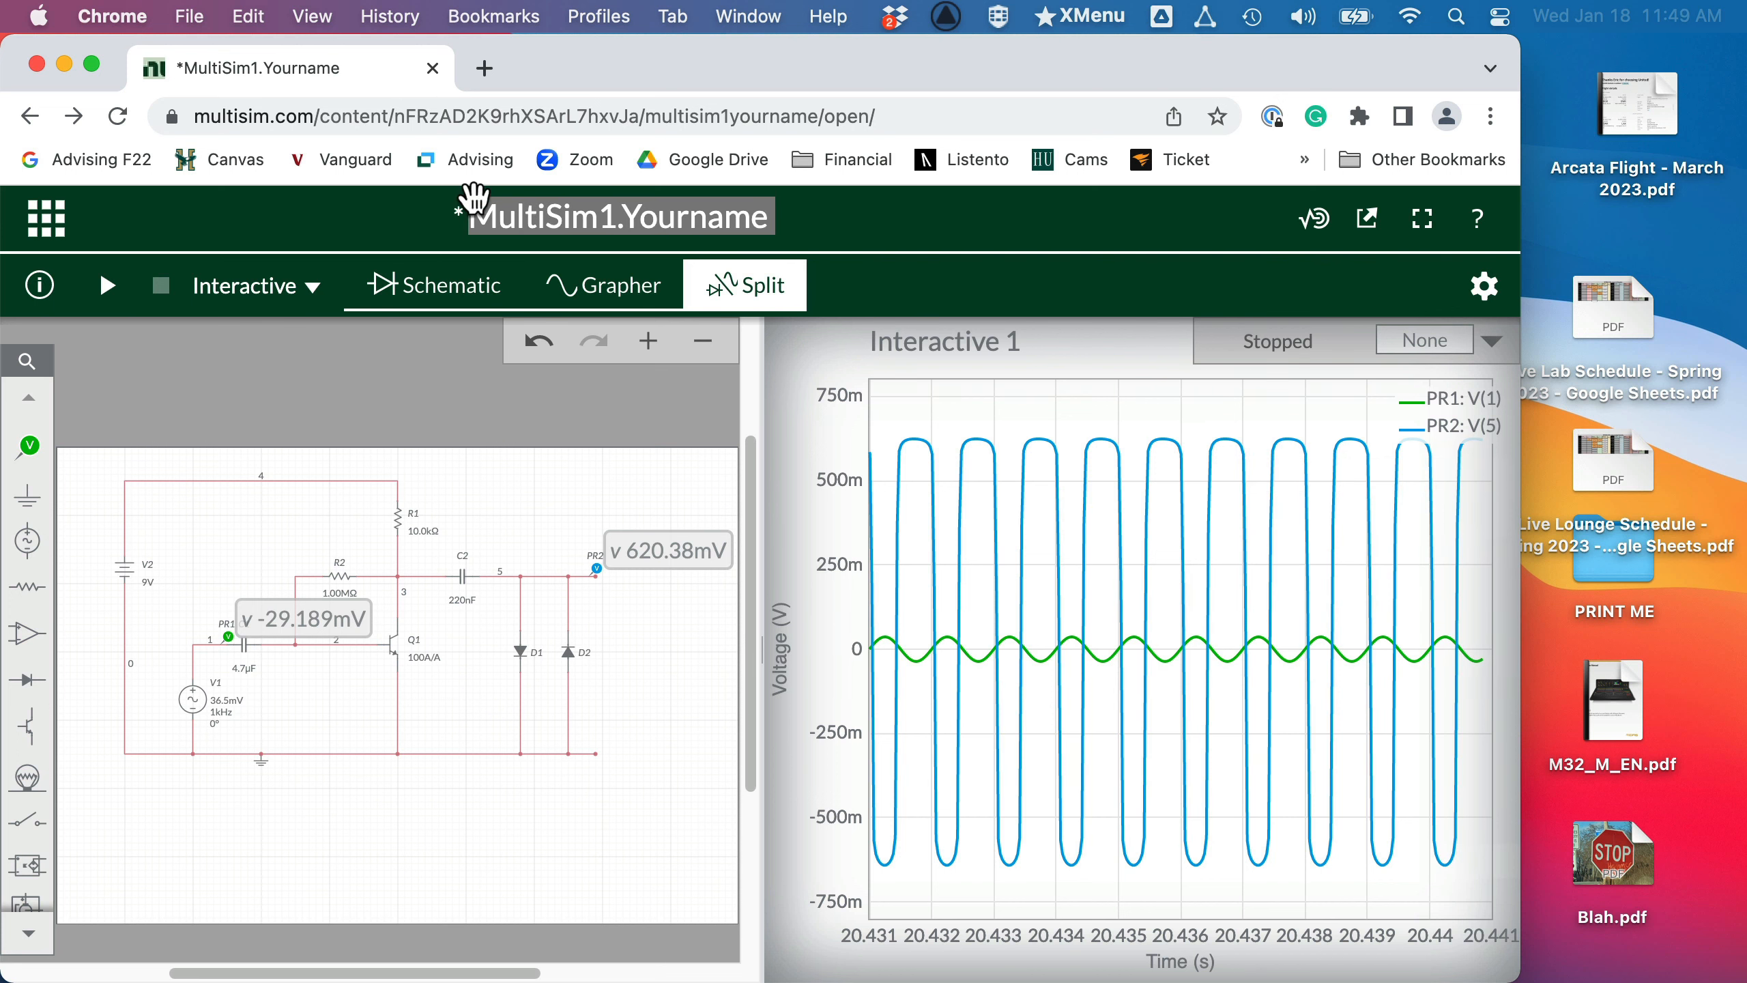
key("super+shift+5")
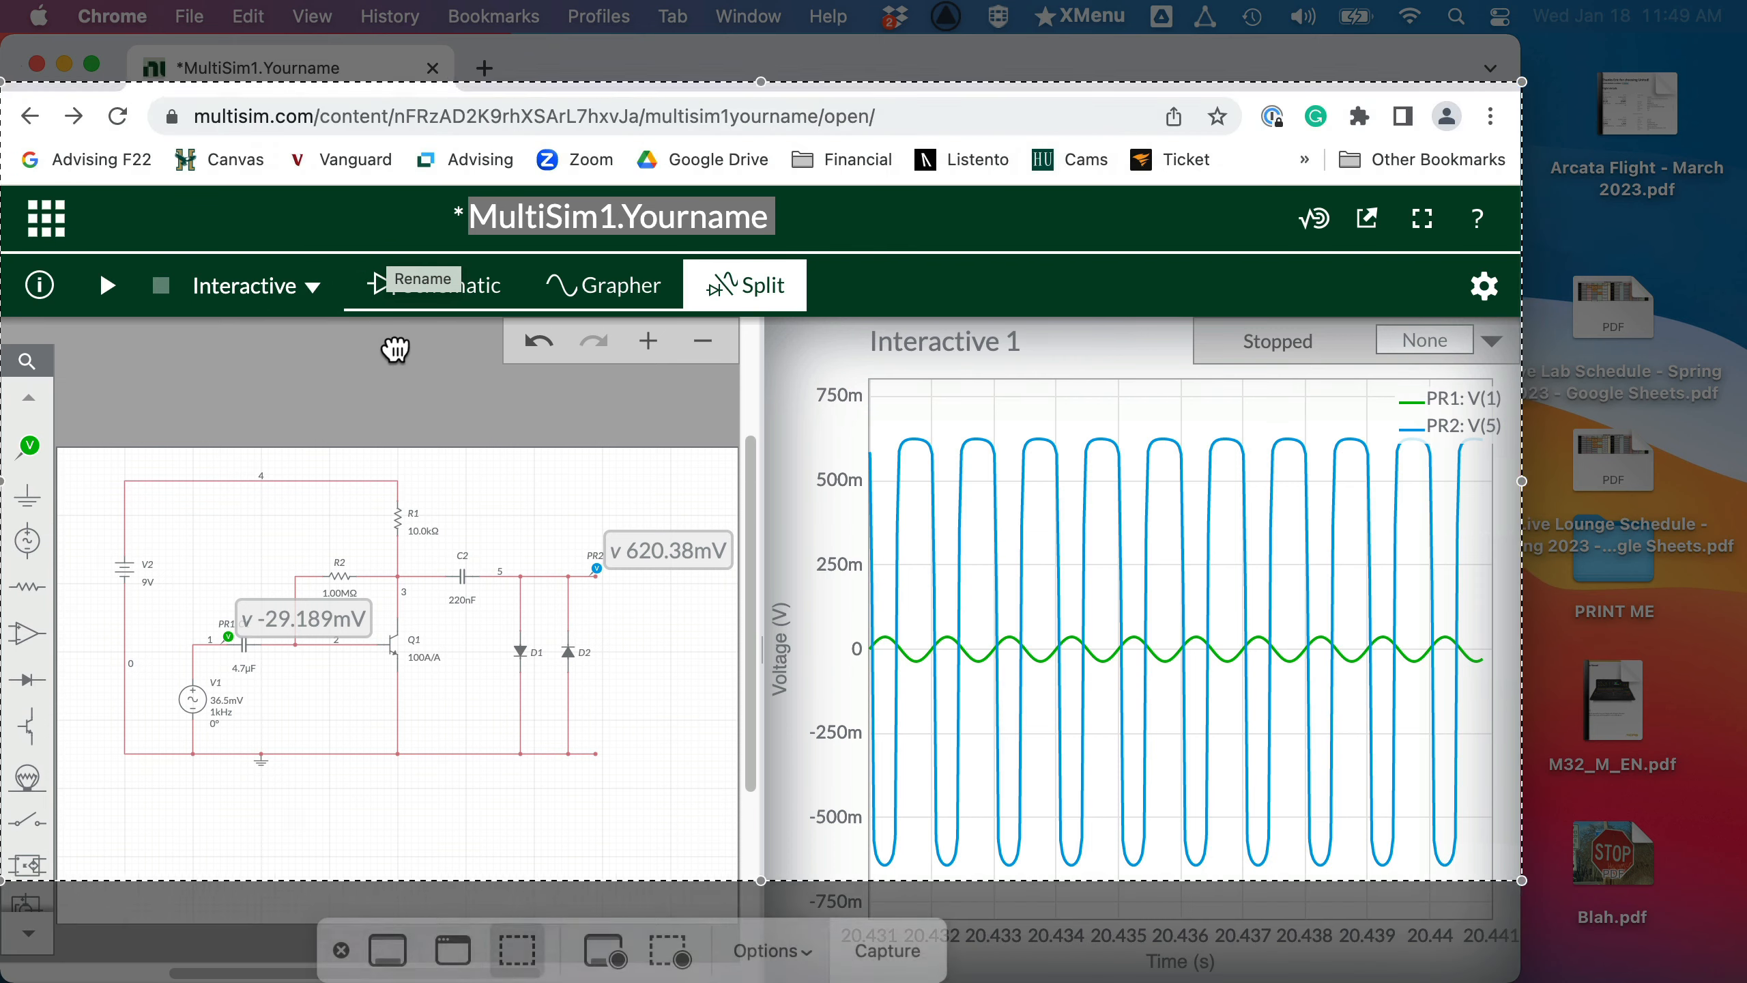
left_click_drag(389, 347, 335, 441)
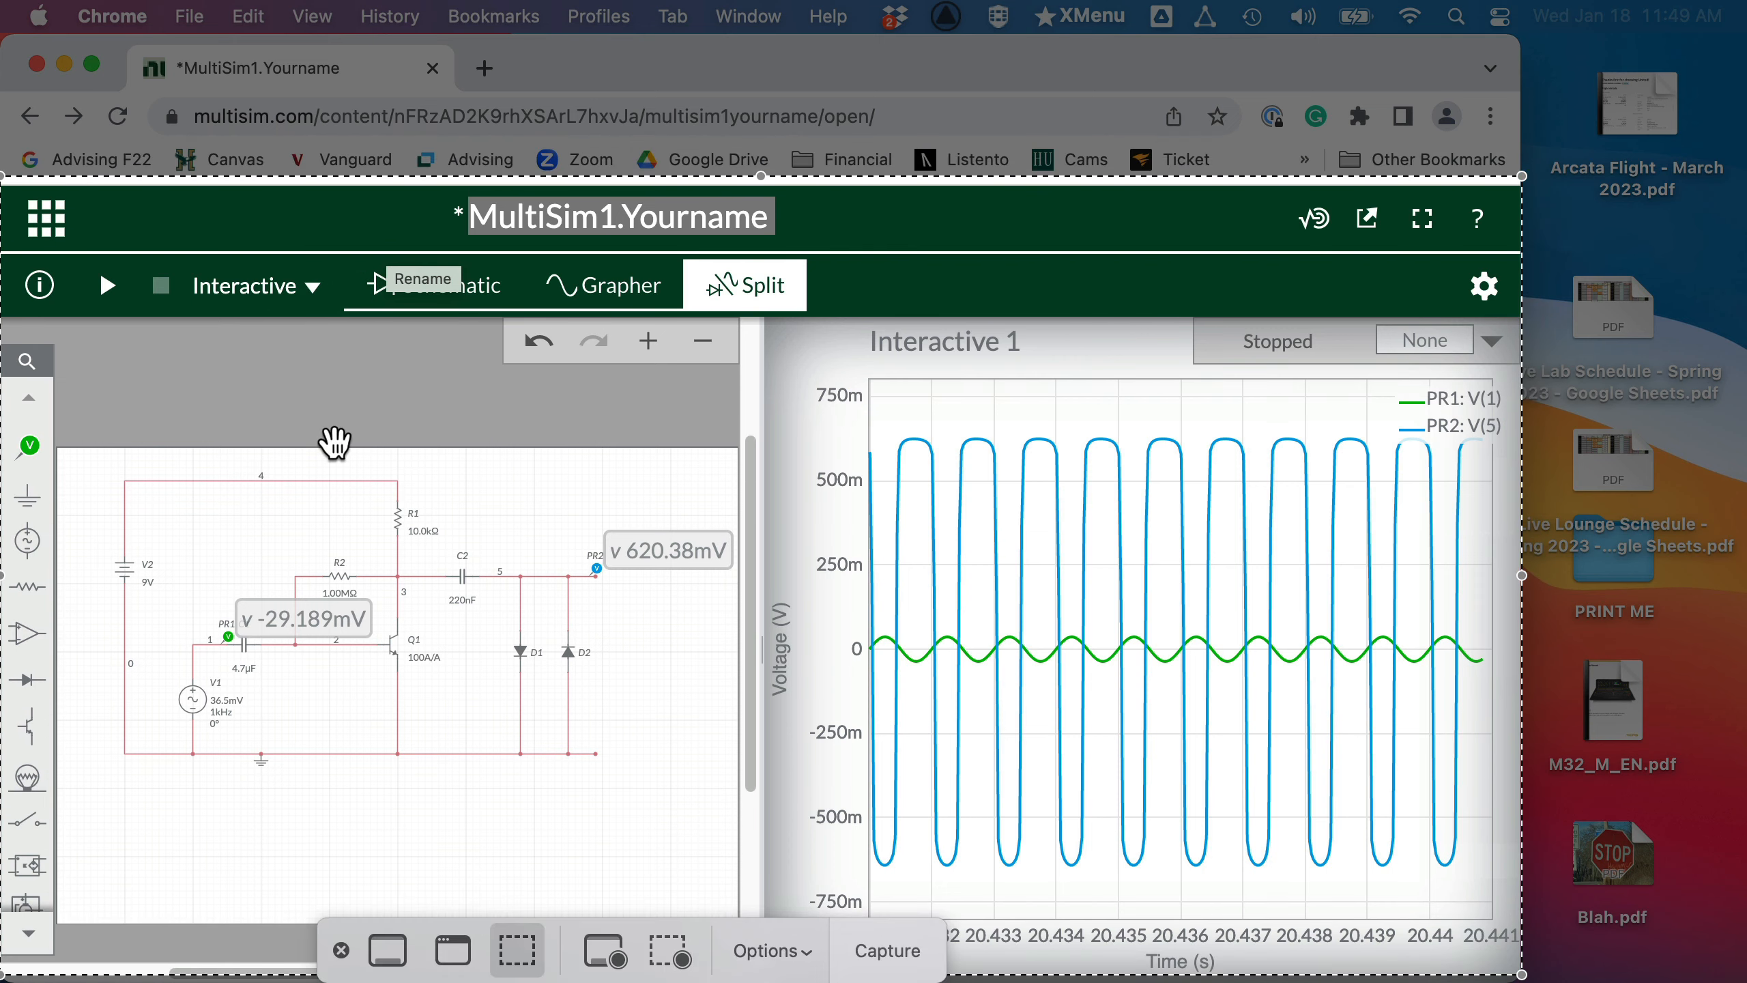
key("Return")
Step: Recheck steps 33 to 36 in Preview, return to Chrome, and highlight the circuit name MultiSim1.Yourname
key("super+Tab")
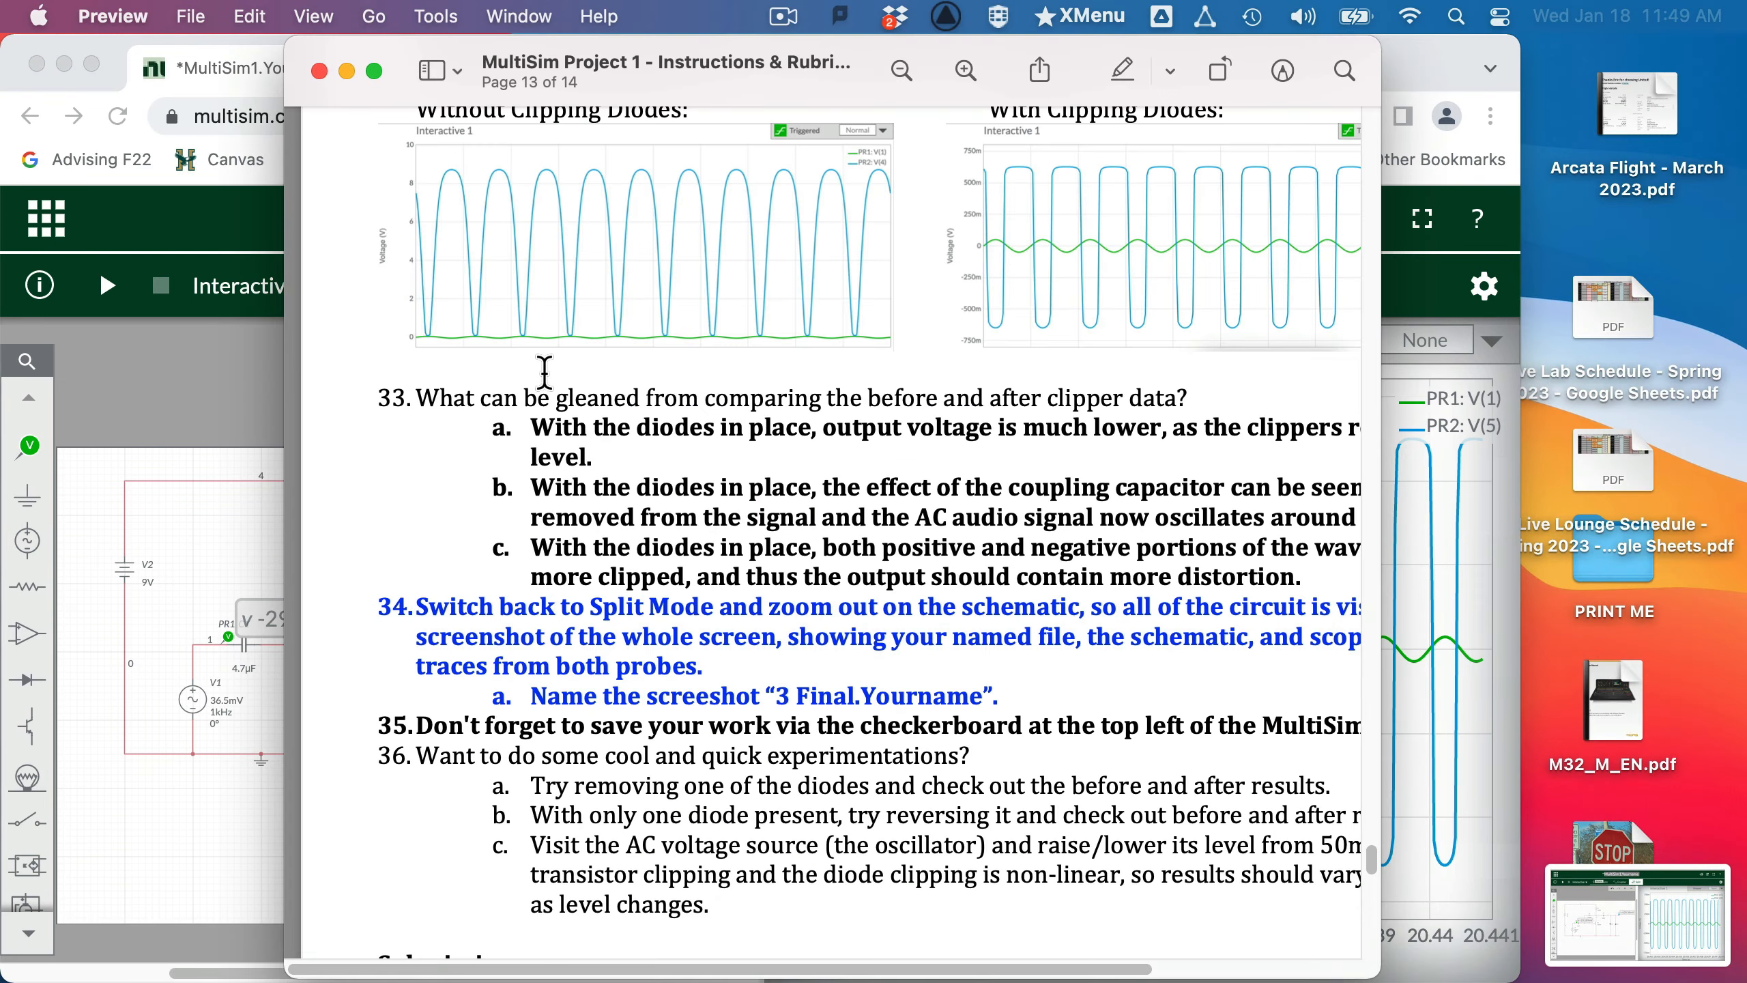
left_click(213, 413)
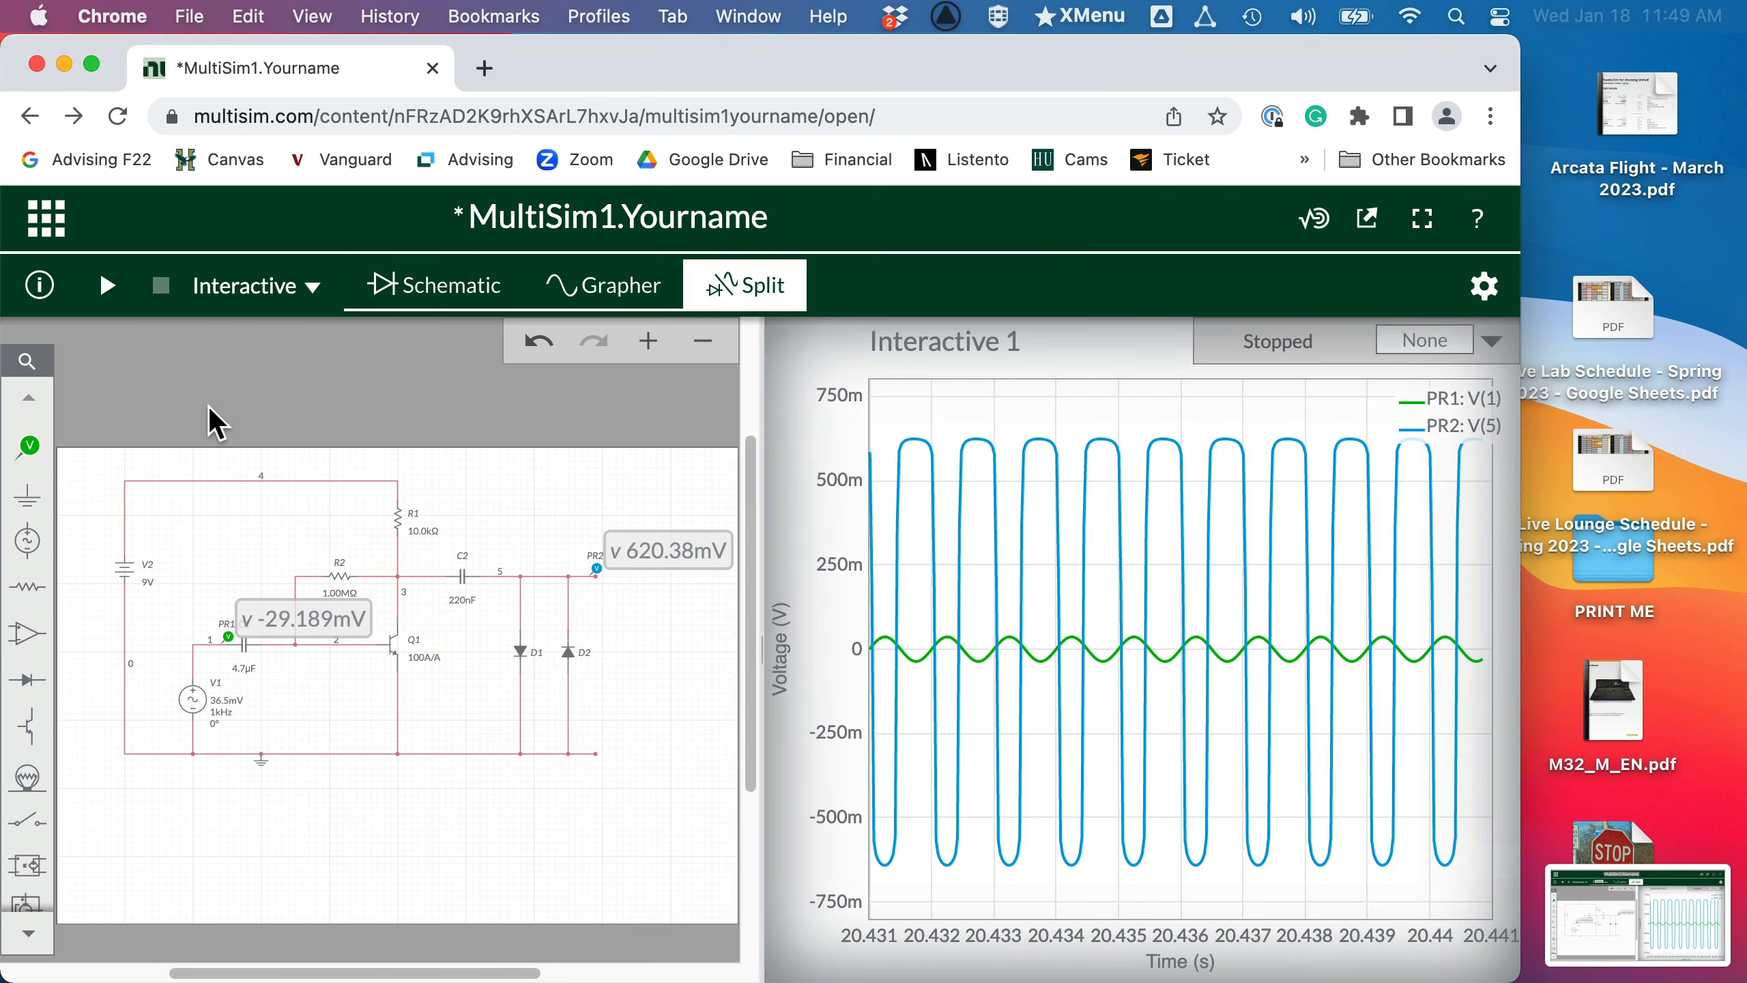
left_click(619, 215)
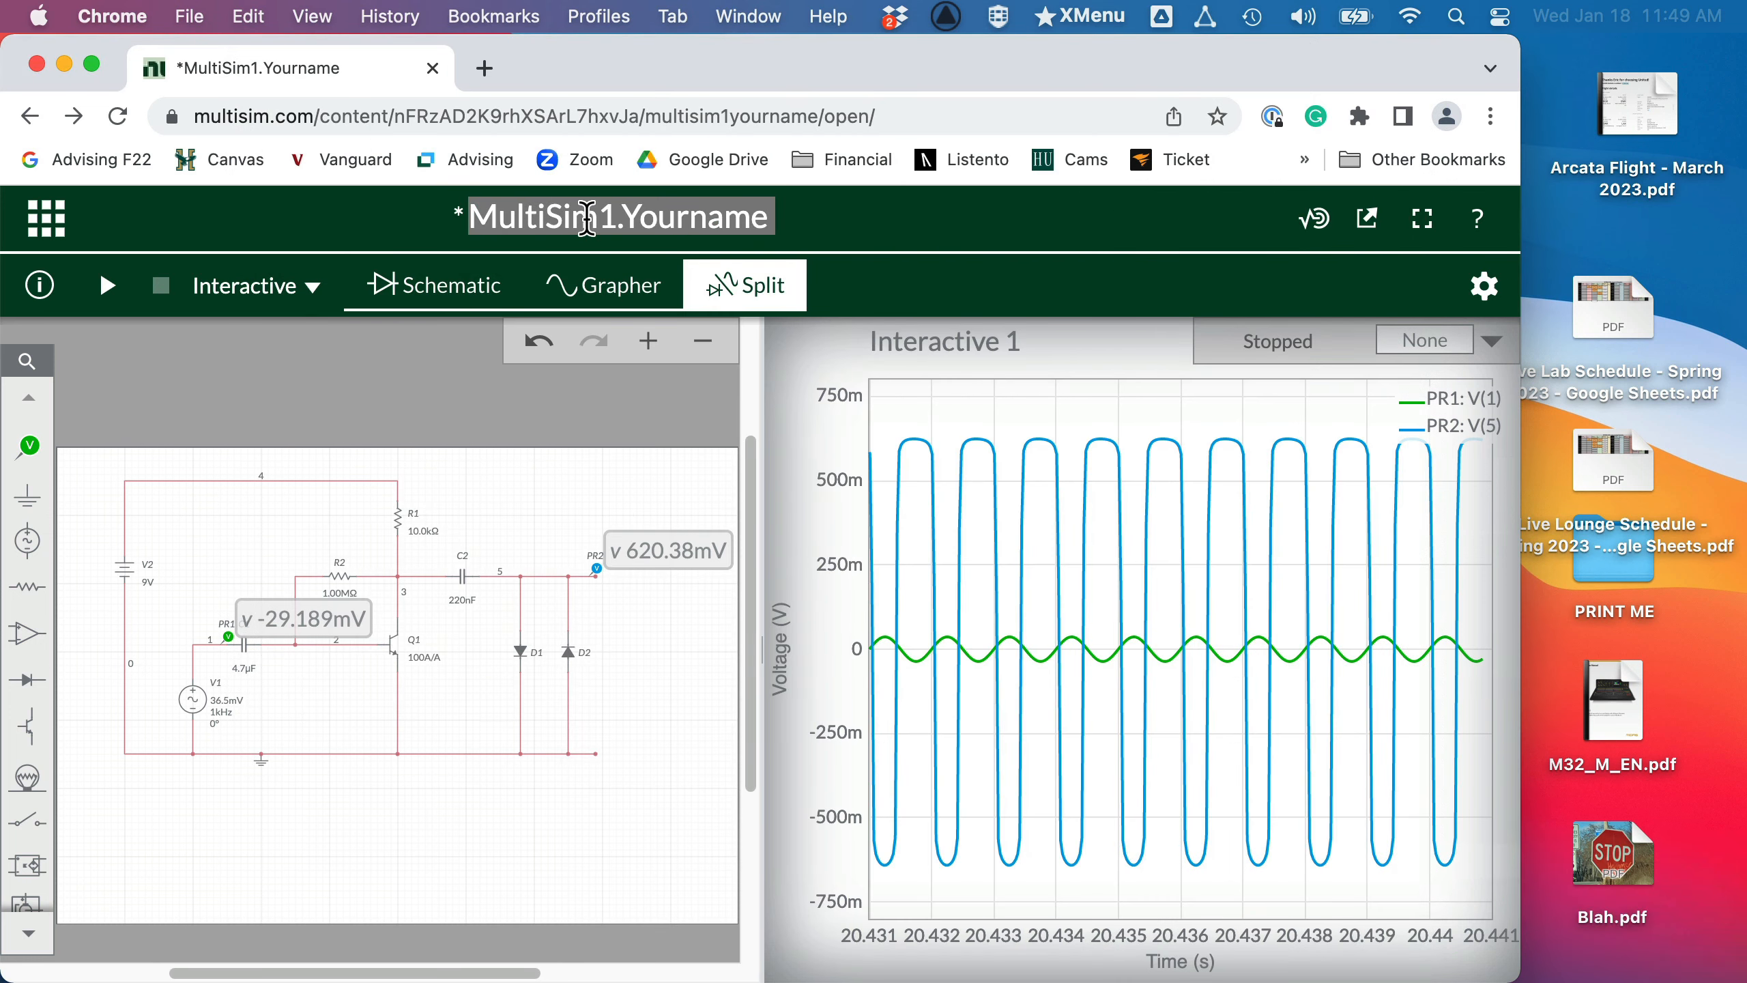
Step: Switch to Preview and read submission steps 37 to 41 on the circuit name, the three screenshot files and the zipped folder
key("super+Tab")
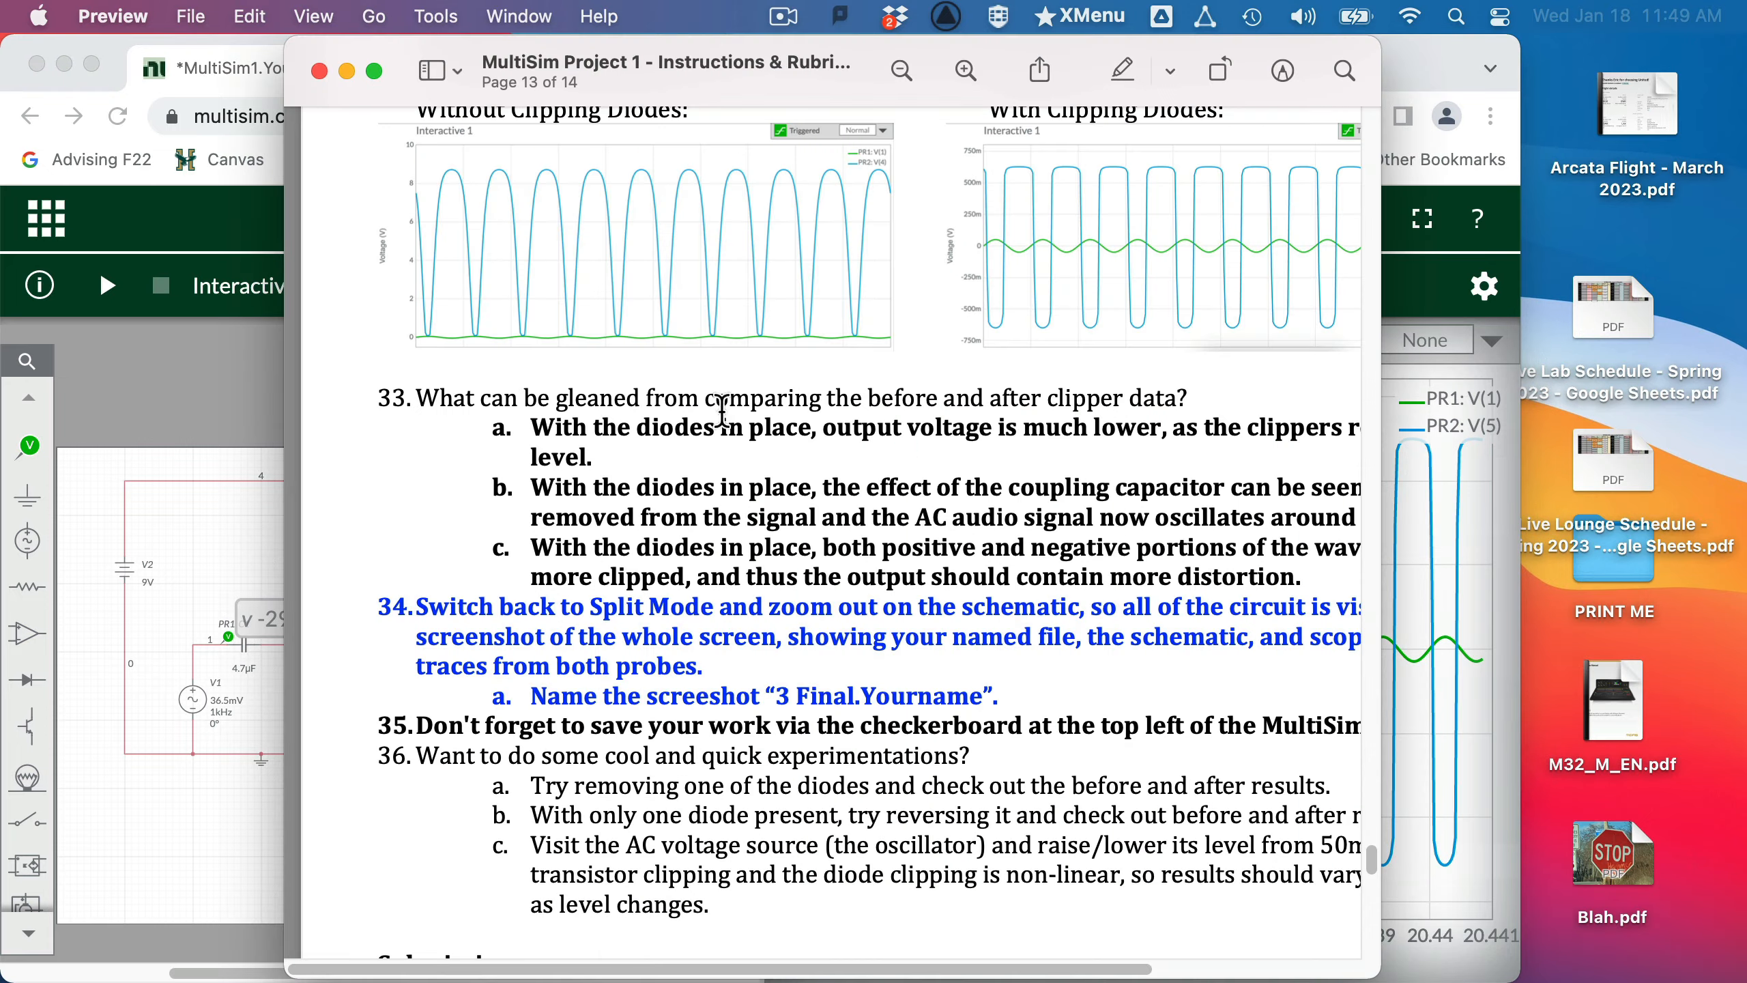
scroll(769, 535, "down", 10)
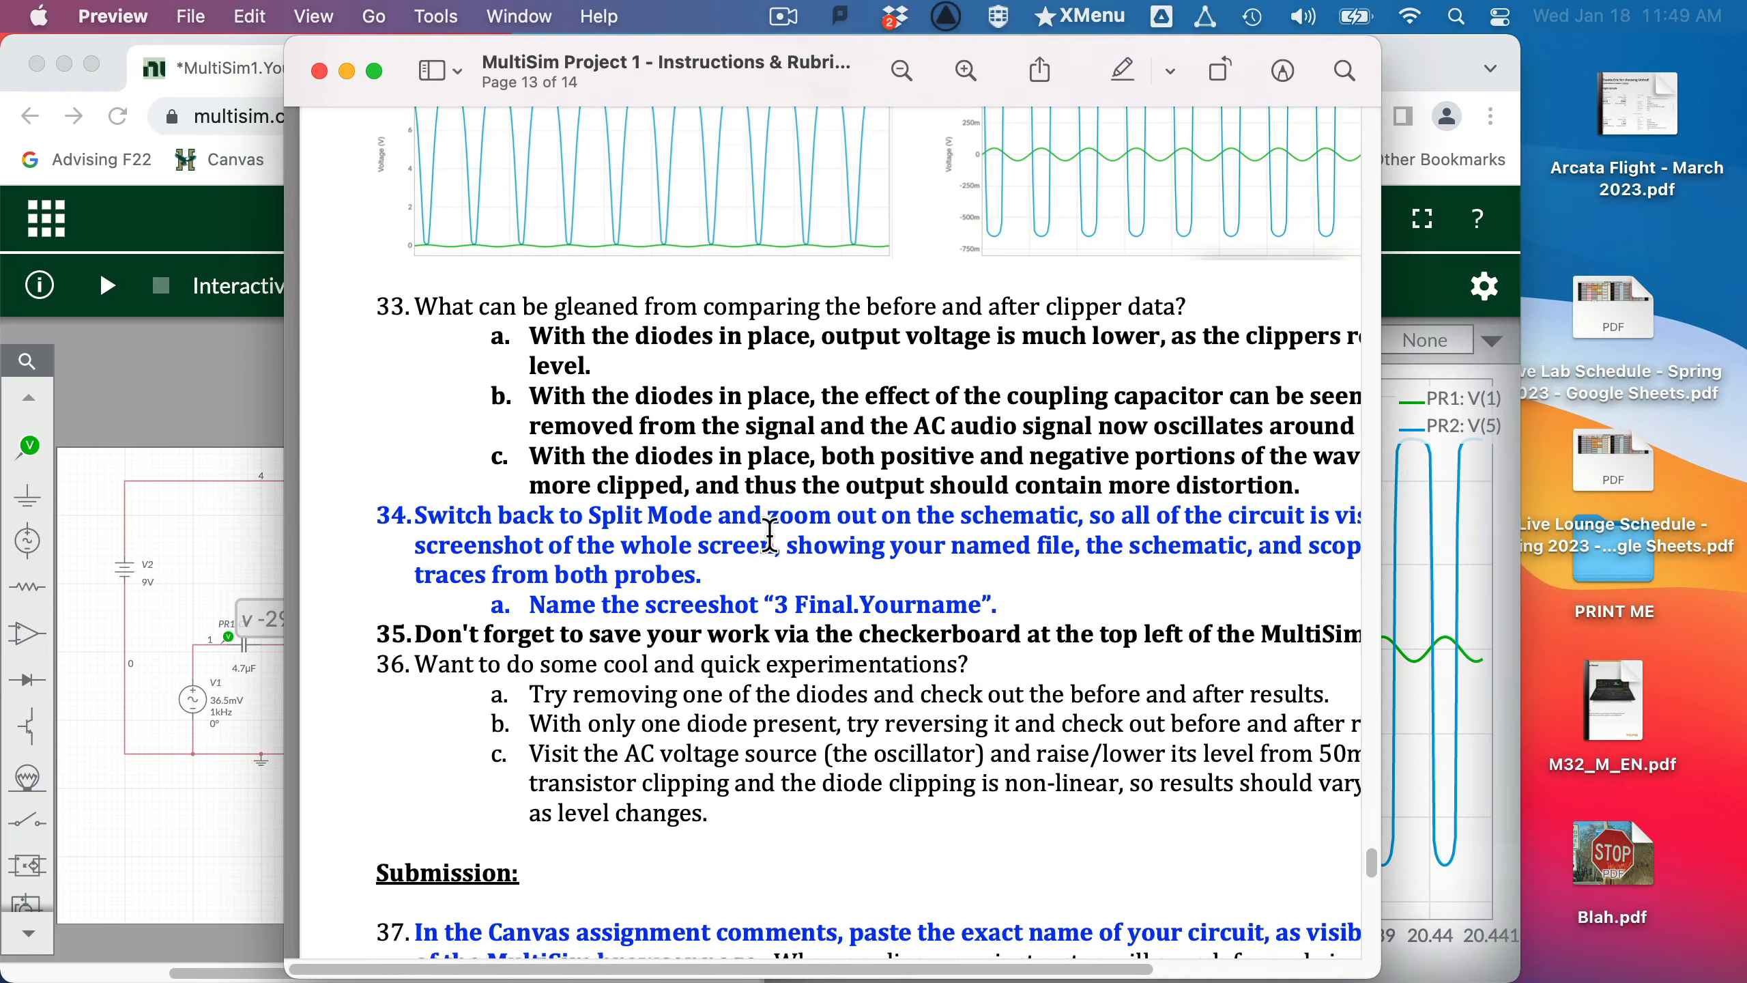
scroll(770, 535, "down", 2)
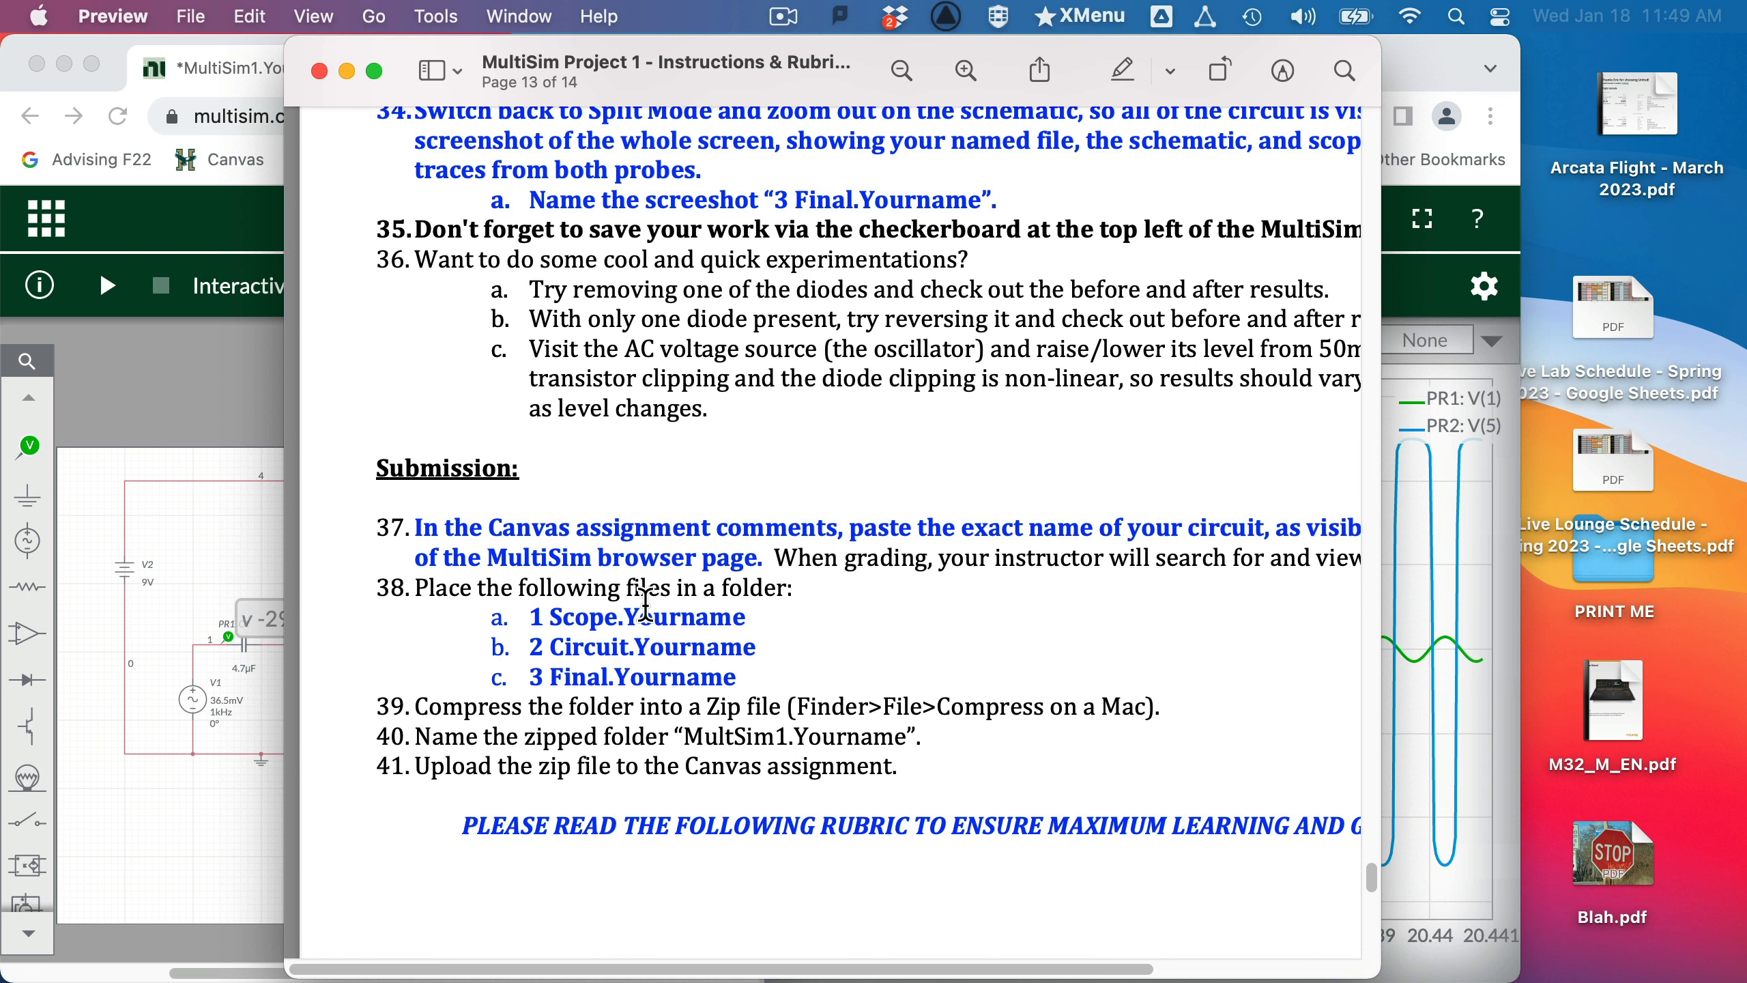
double_click(588, 678)
left_click(576, 684)
scroll(658, 716, "down", 4)
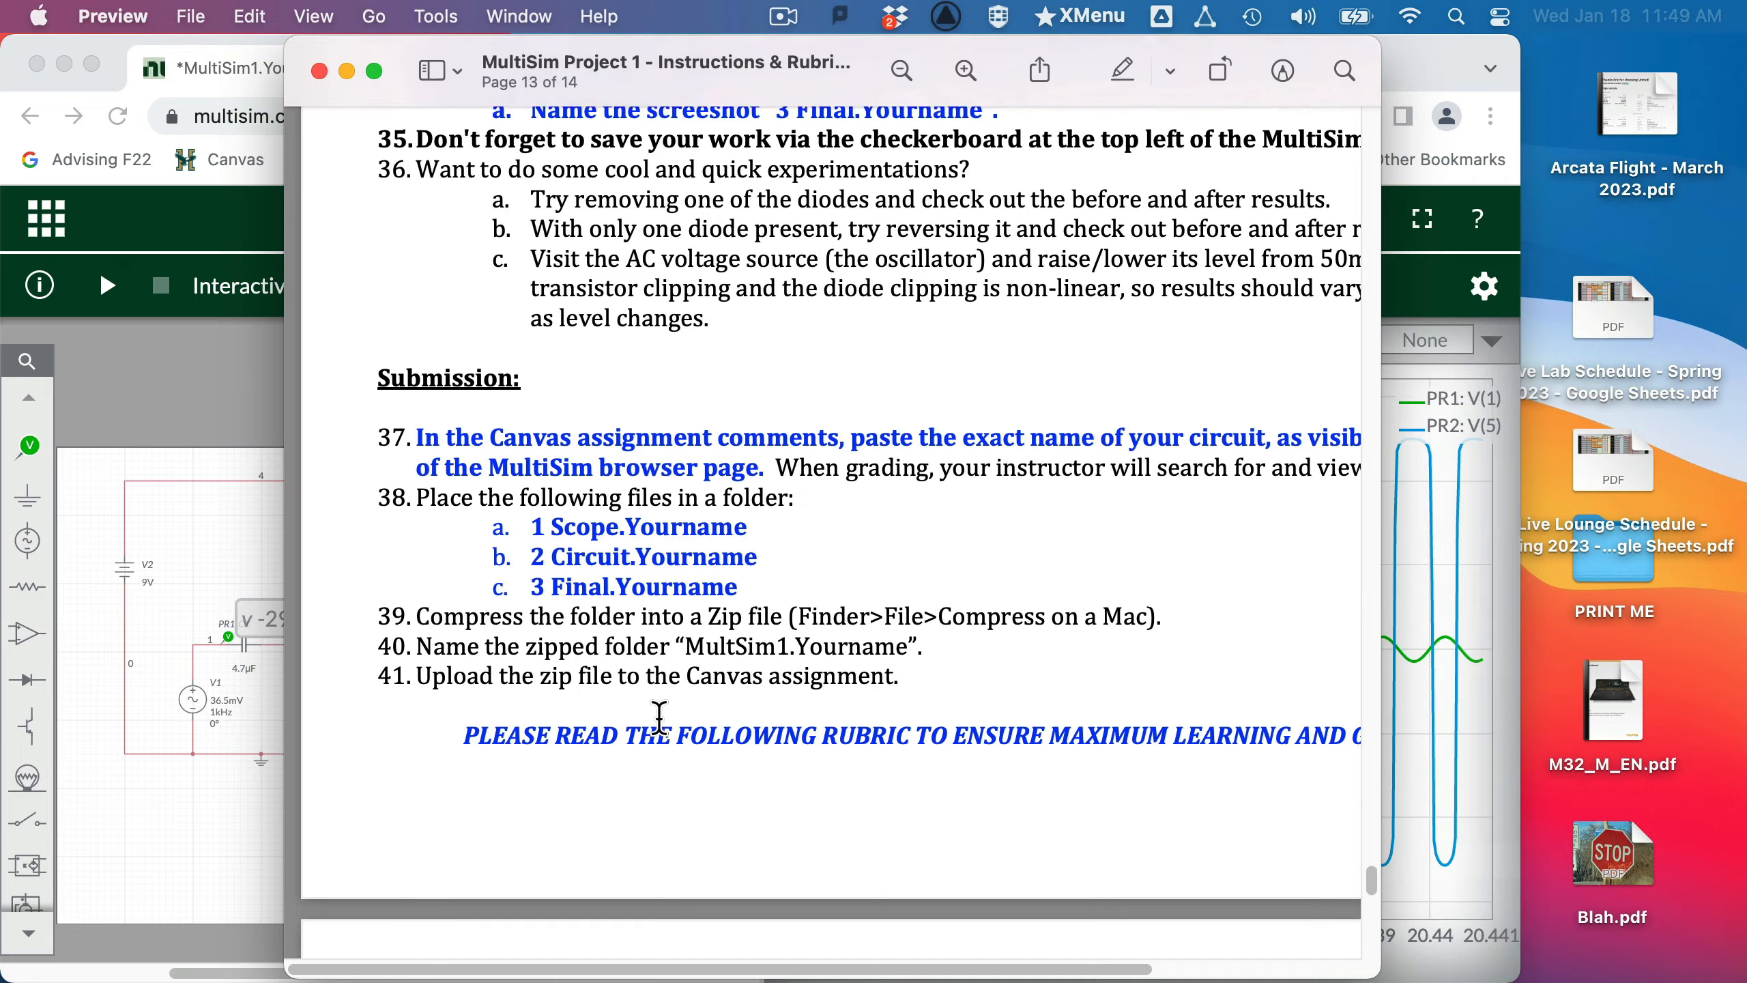
Step: Review the eight criteria of the MultiSim Project 1 grading rubric on page 14
scroll(659, 716, "down", 10)
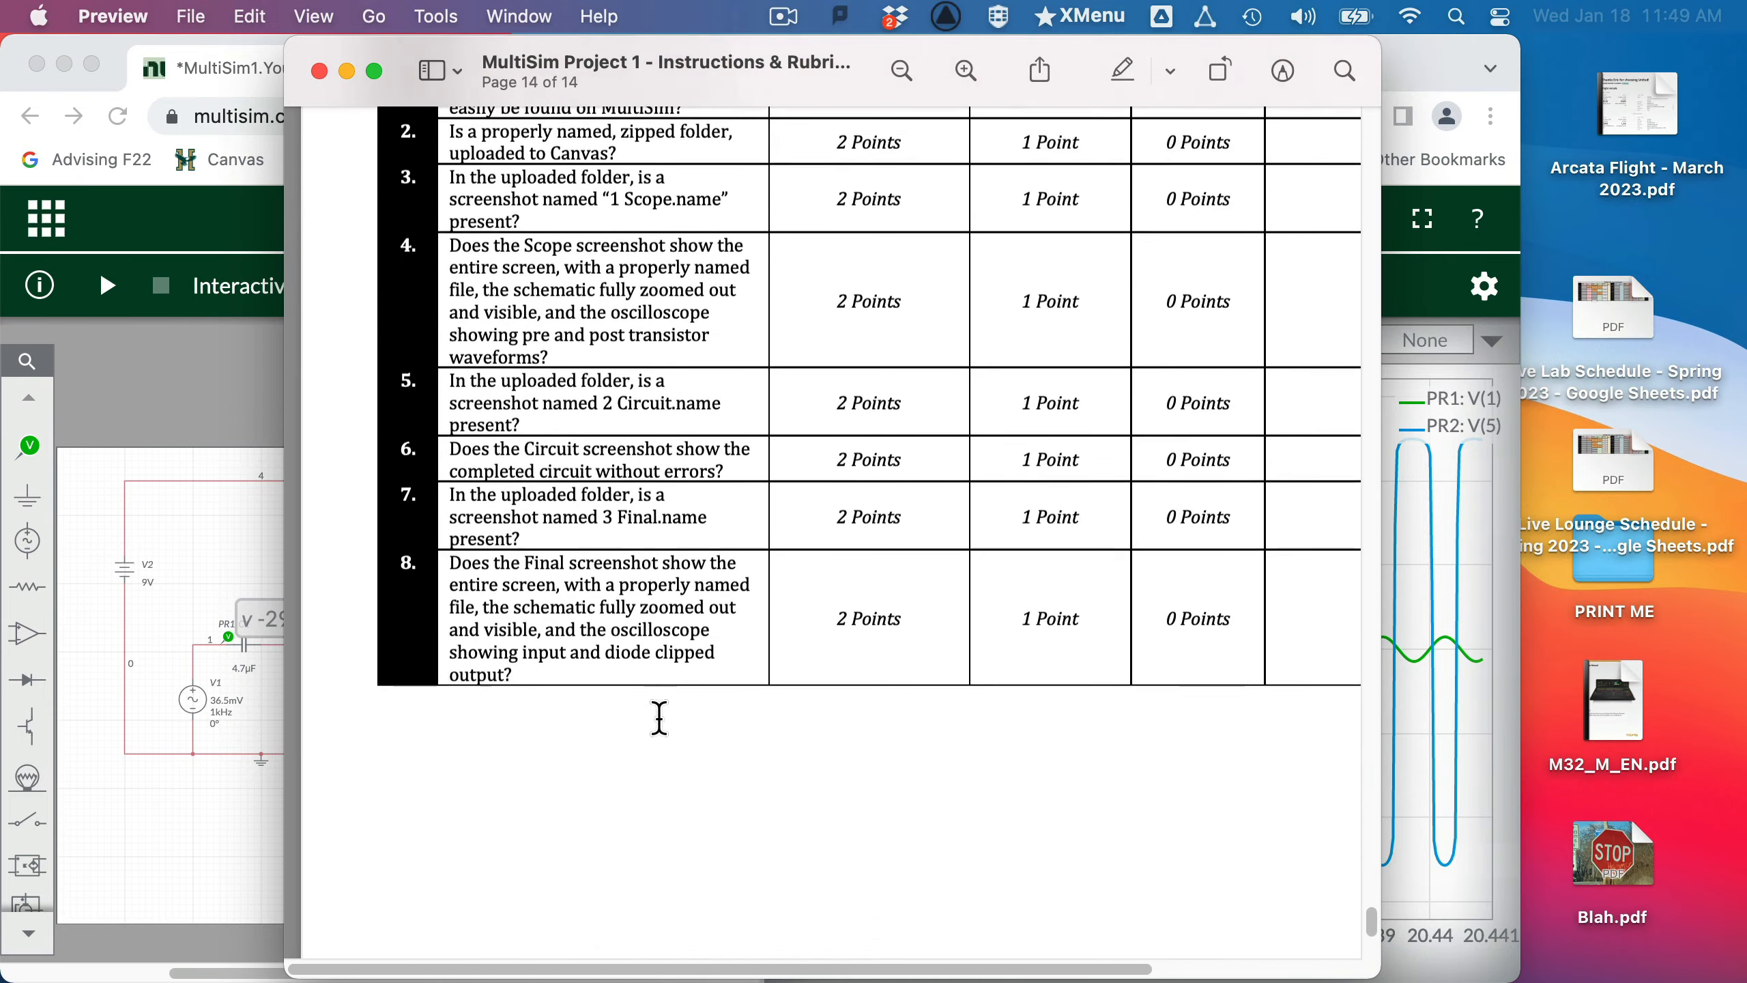
scroll(658, 716, "up", 5)
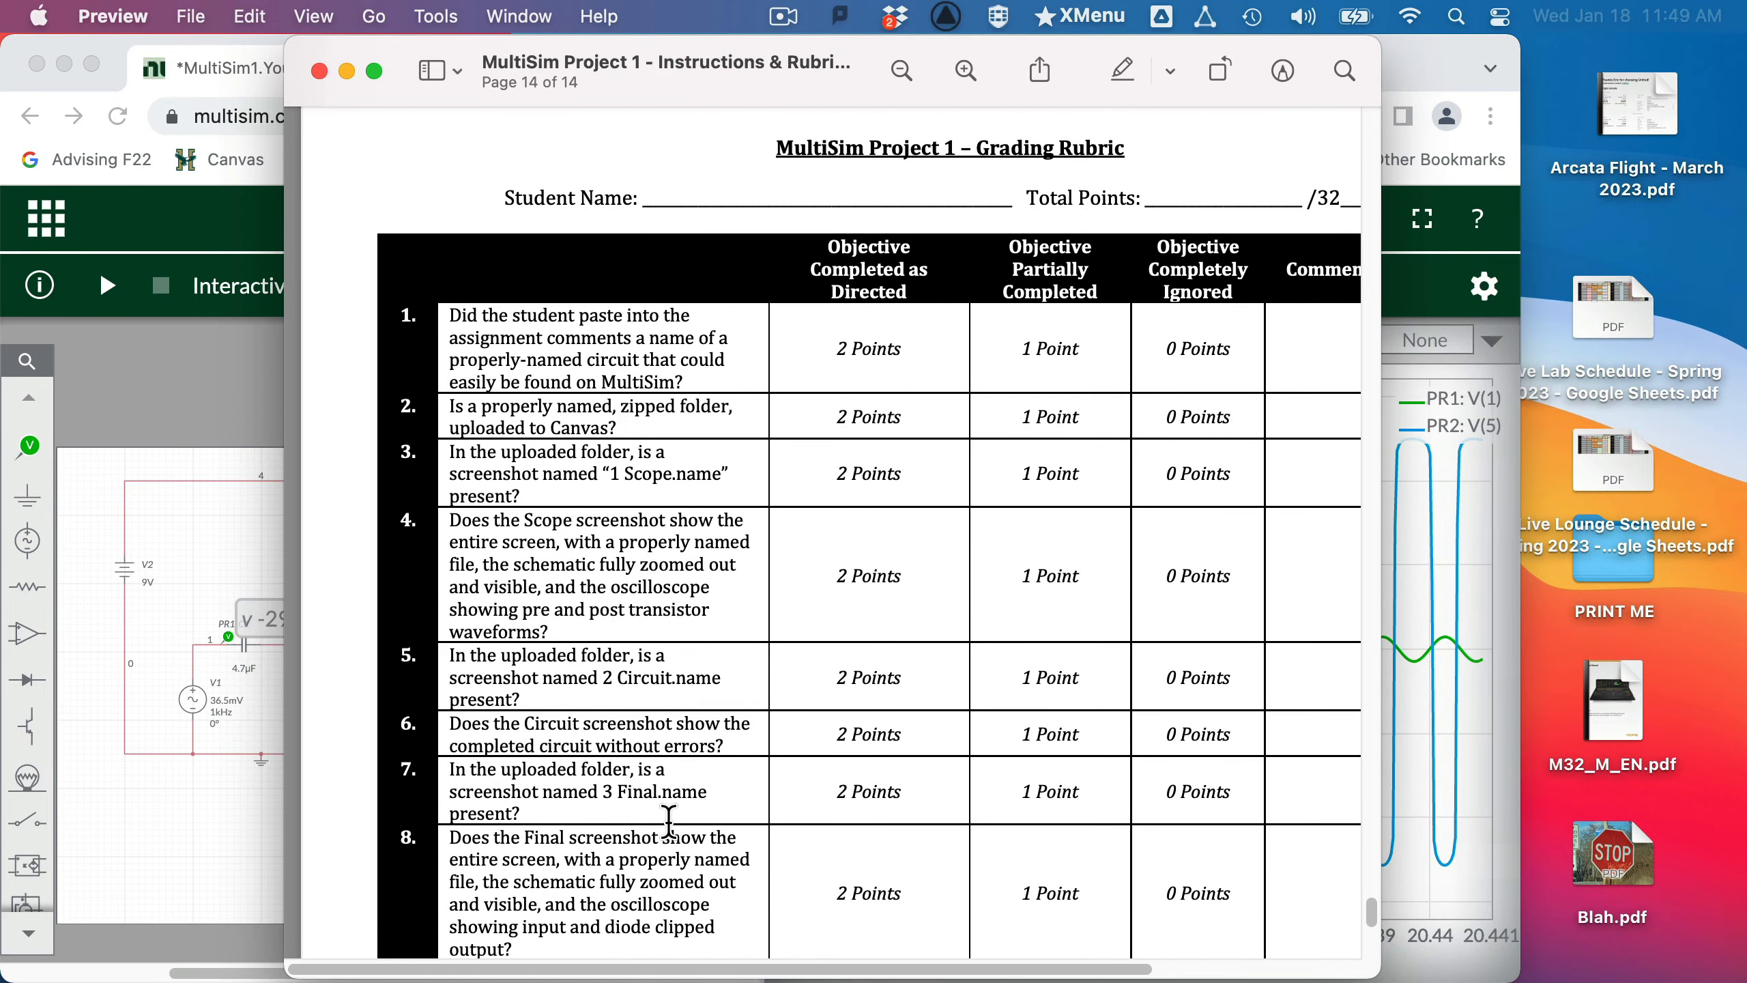
scroll(668, 819, "down", 2)
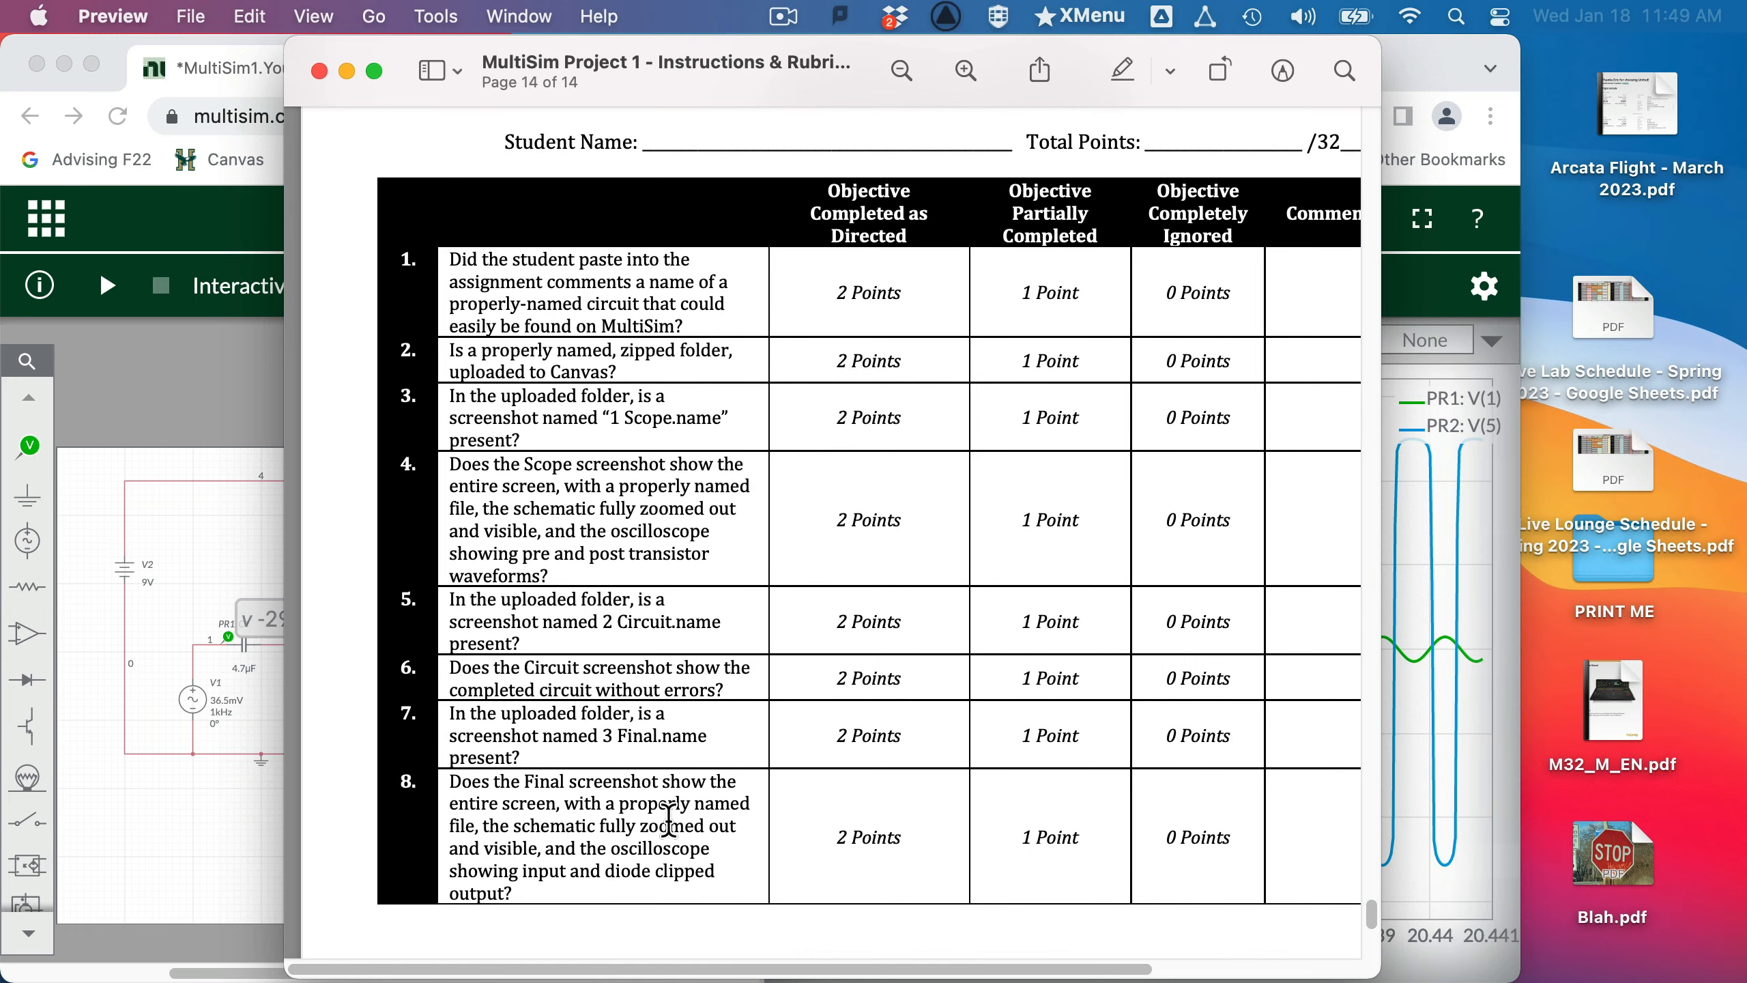